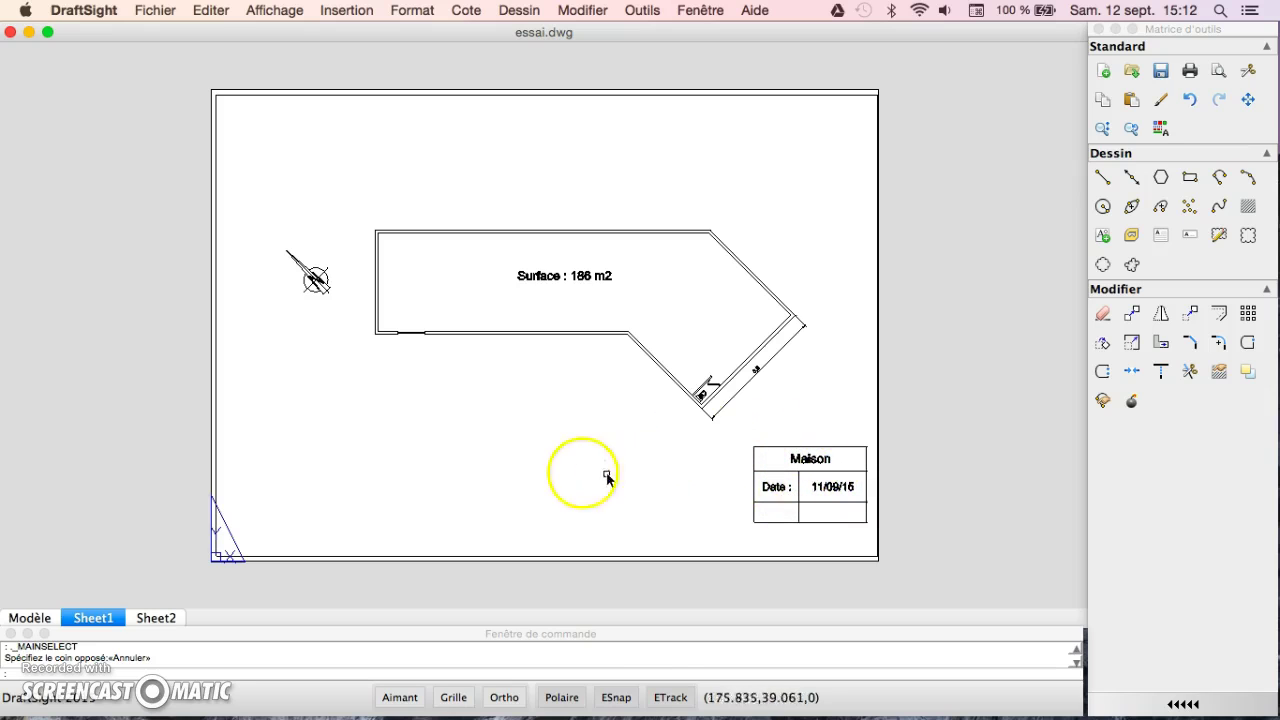
Create a new drawing from the standardiso.dwt template.
left_click(156, 12)
left_click(170, 35)
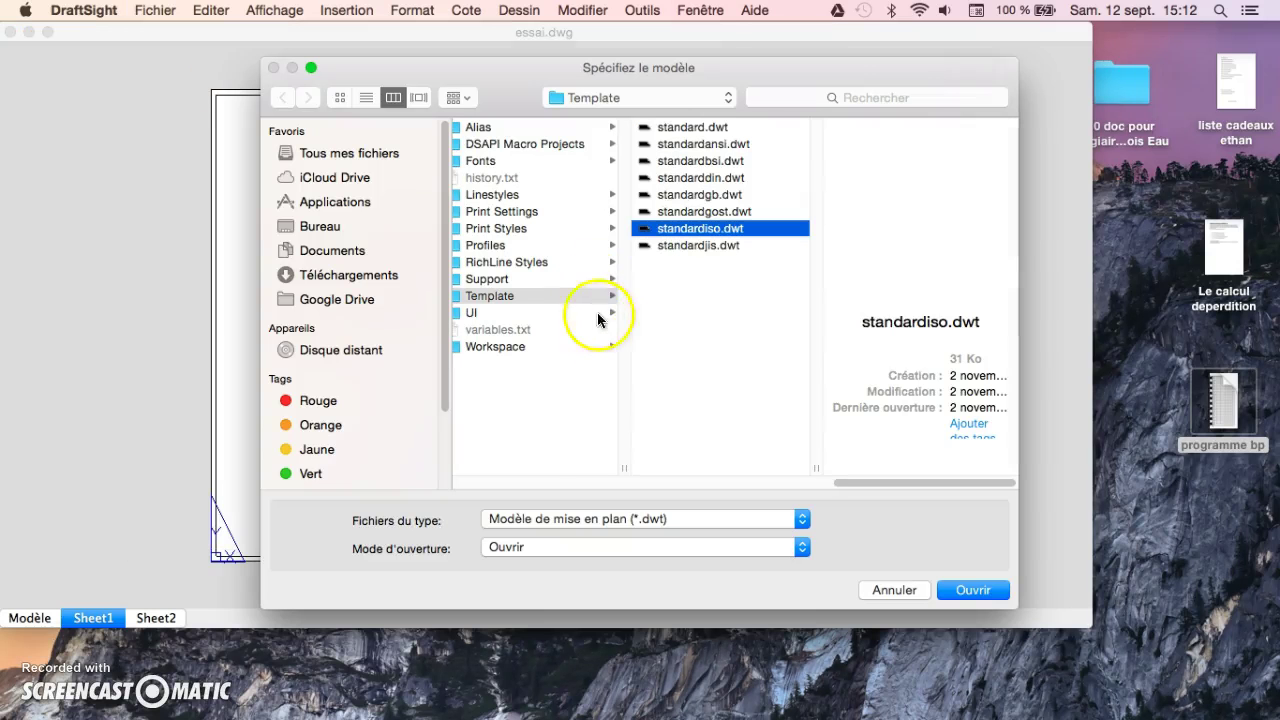
left_click(969, 590)
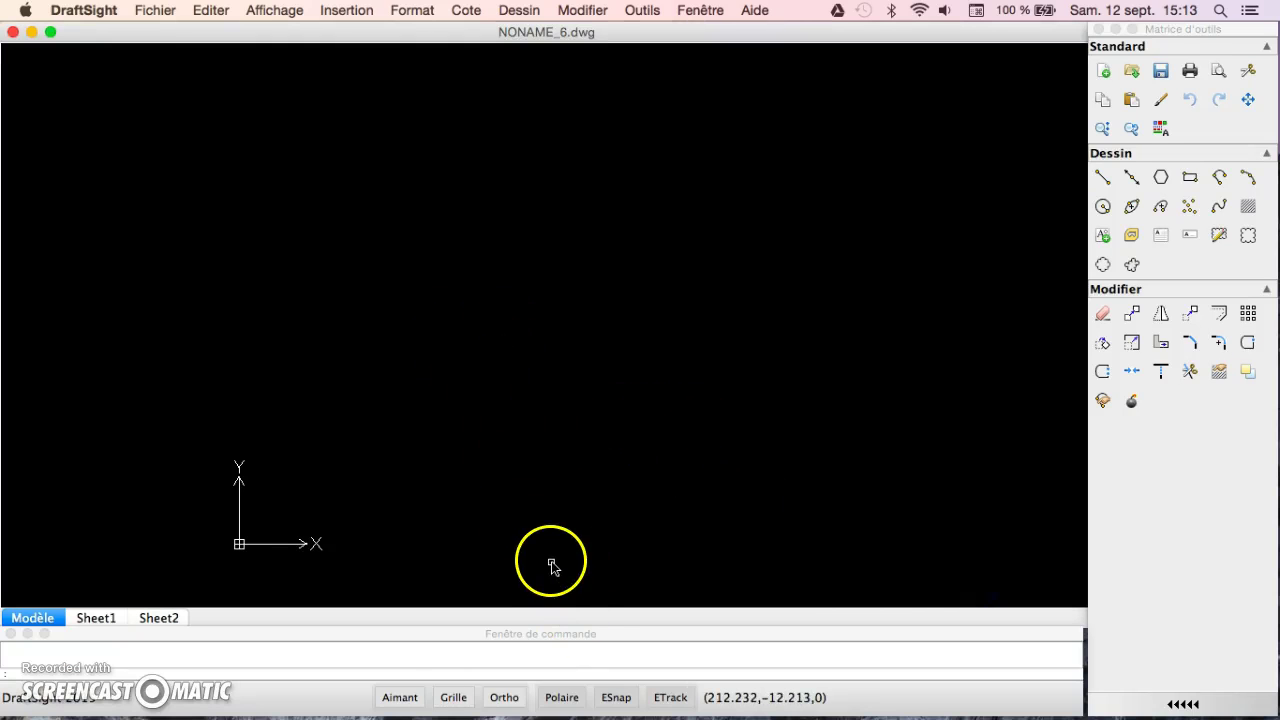
Set the incremental angle for displaying polar guides to 45 degrees.
right_click(560, 700)
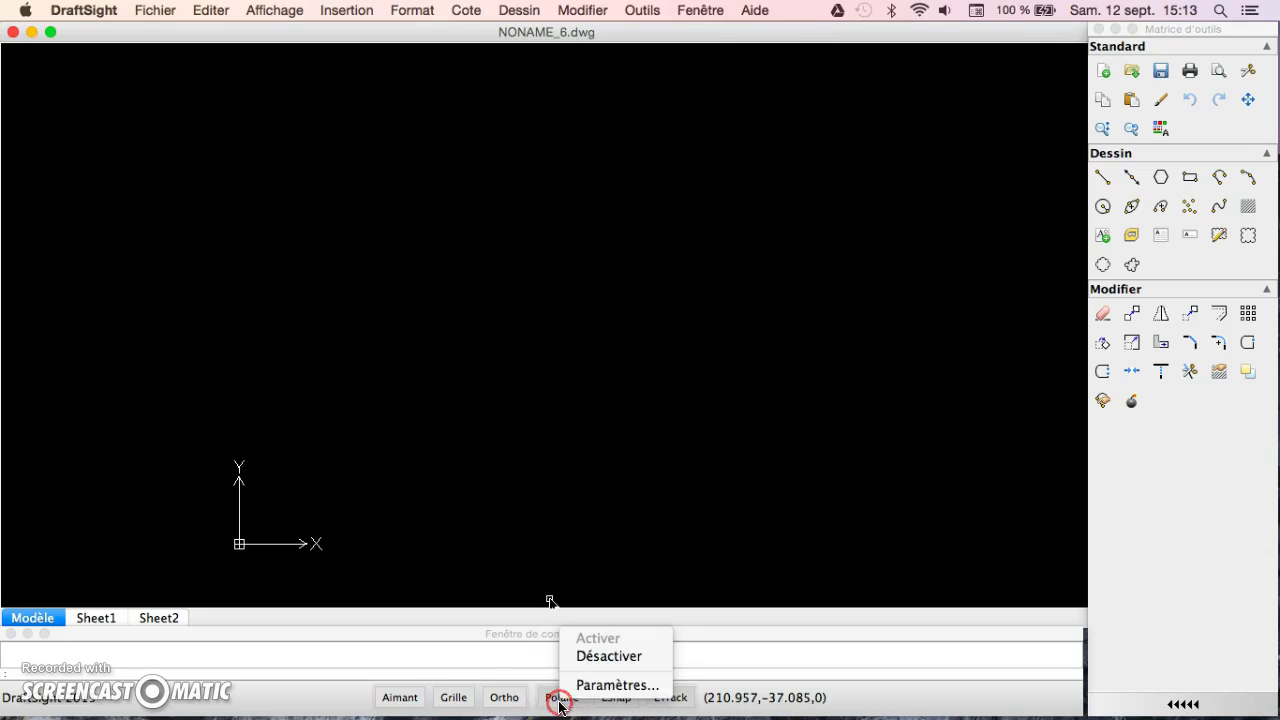
left_click(606, 684)
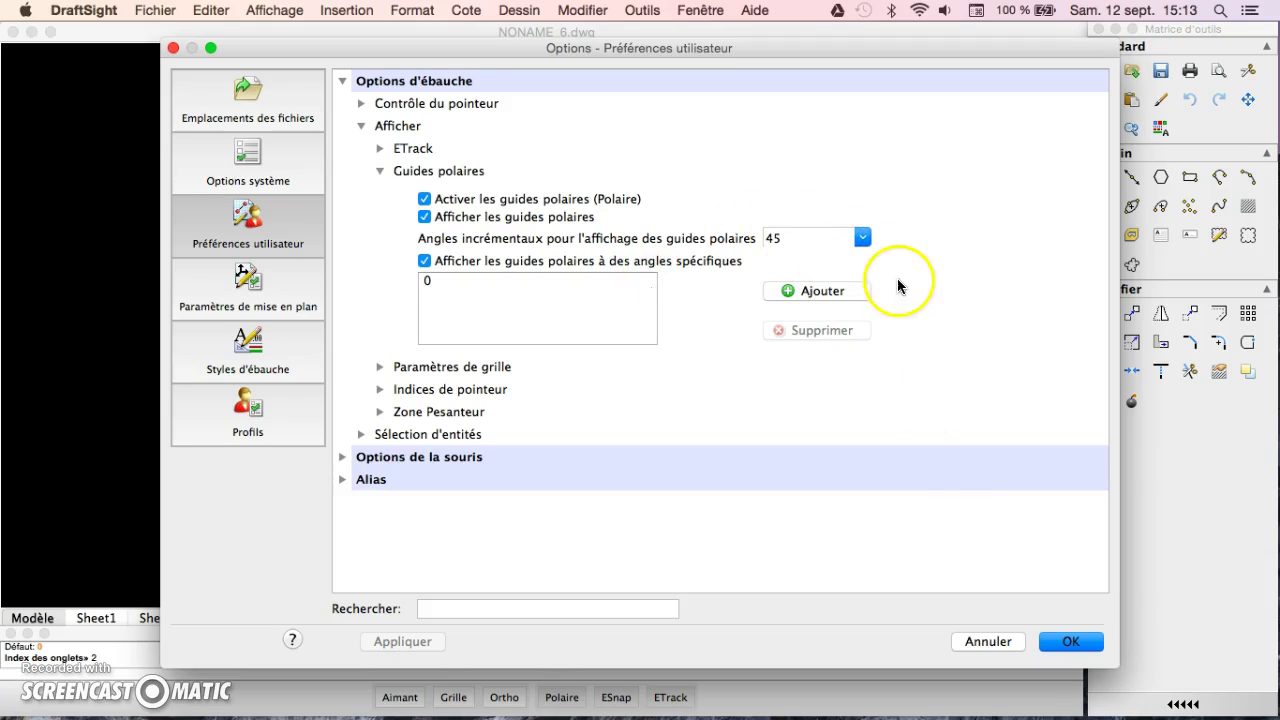
left_click(861, 237)
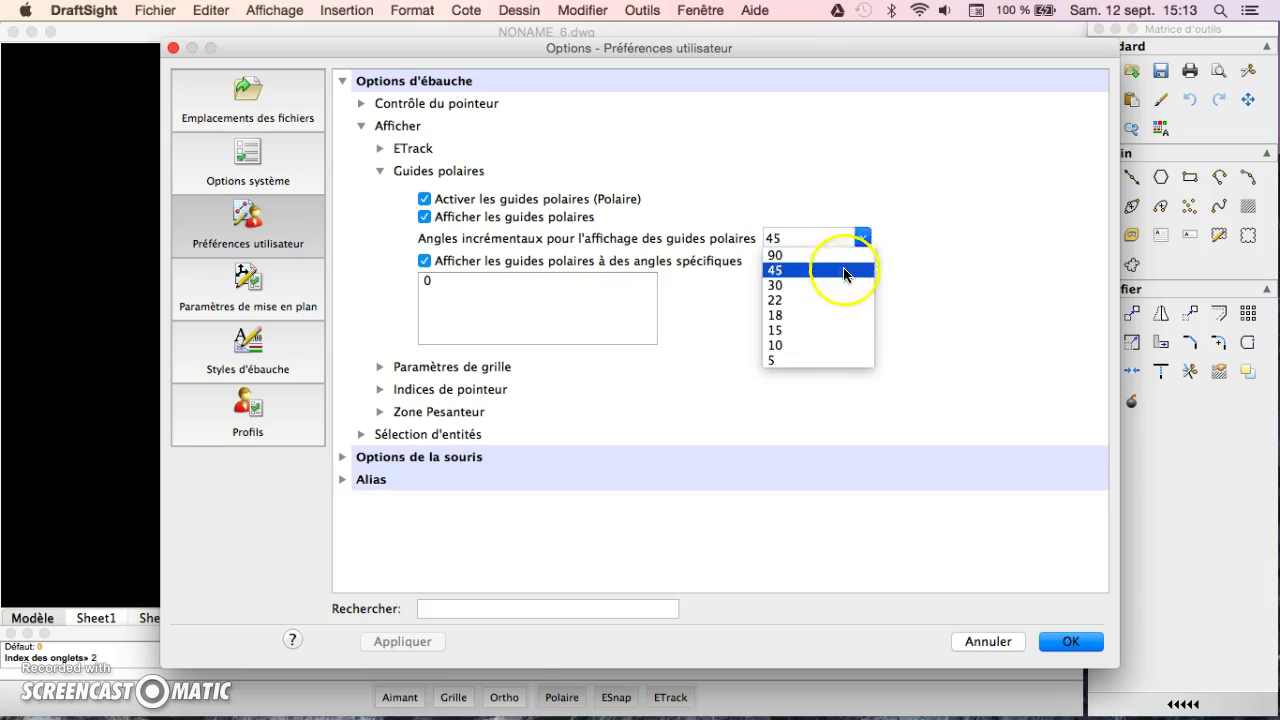
left_click(834, 240)
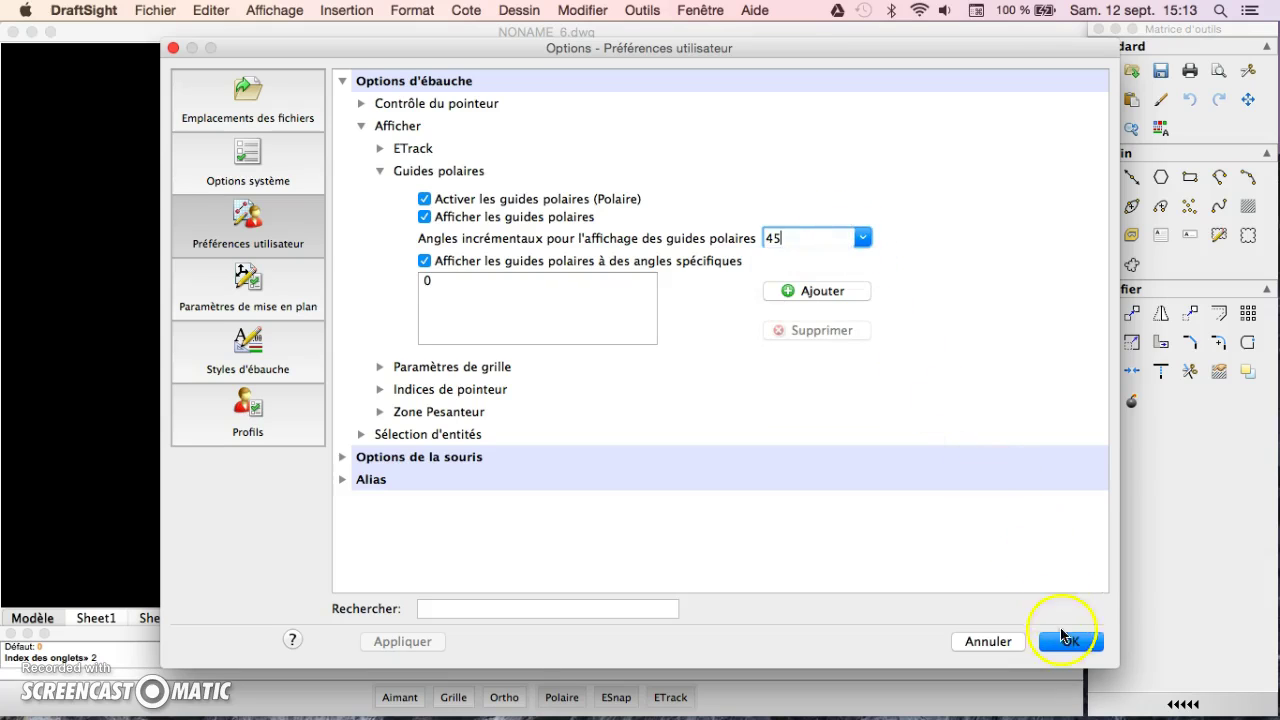
left_click(1068, 644)
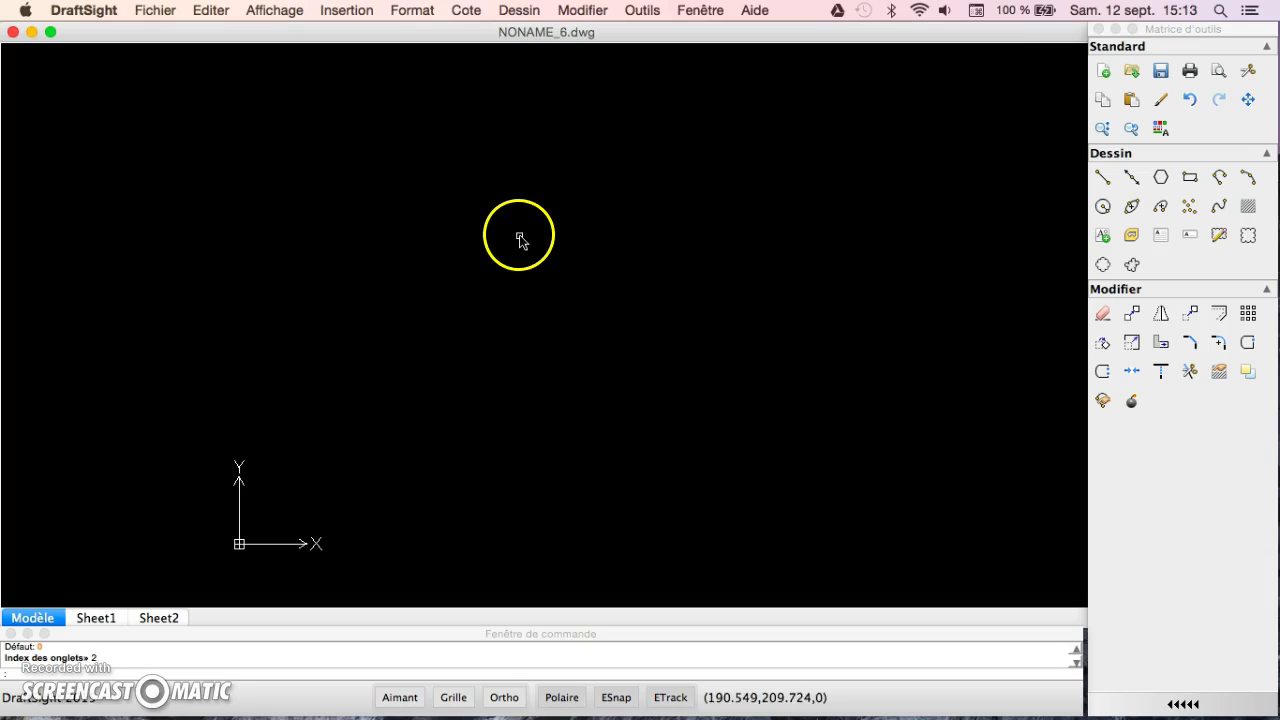
Set the block unit format in the drawing's unit system to Mètres.
left_click(423, 12)
left_click(456, 237)
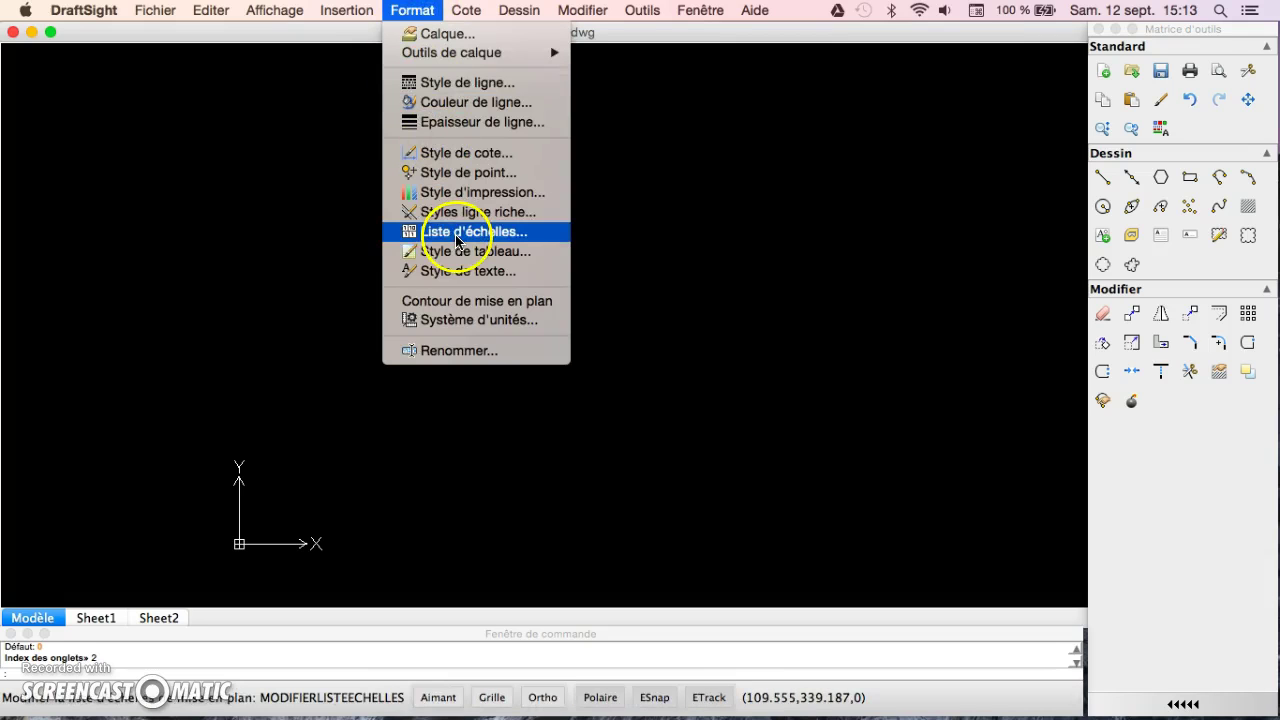
left_click(480, 320)
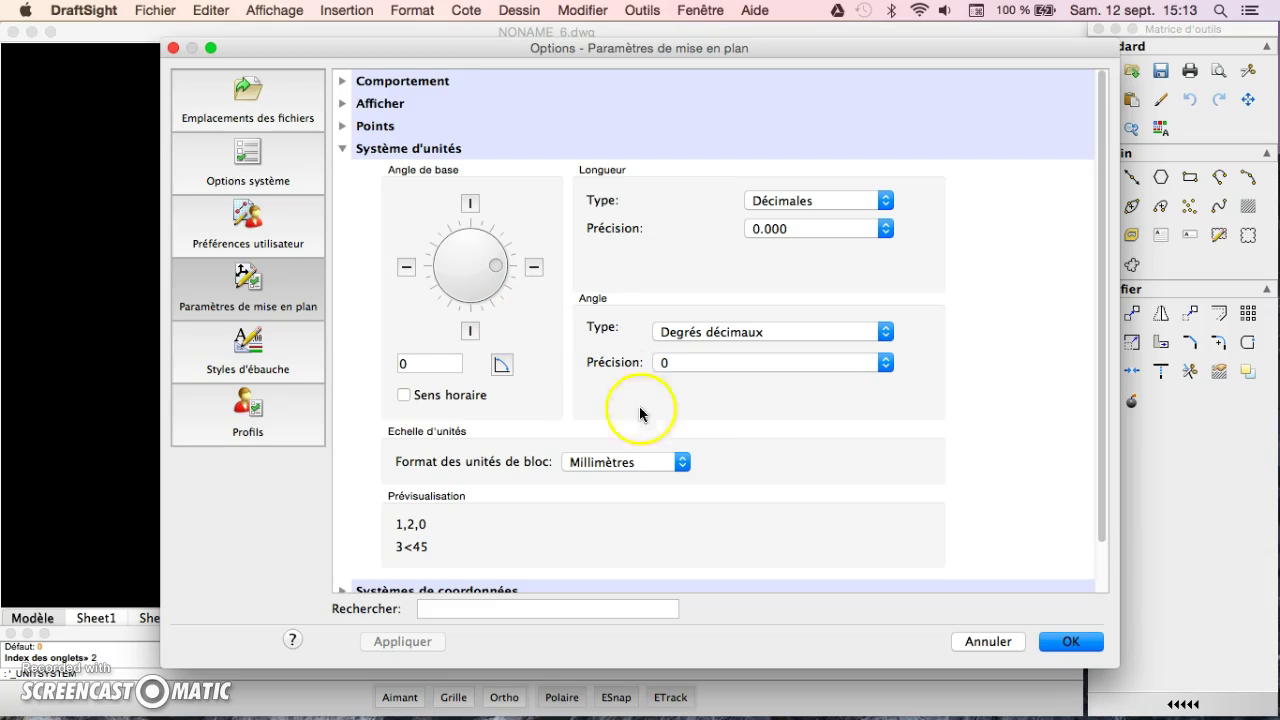
left_click(683, 462)
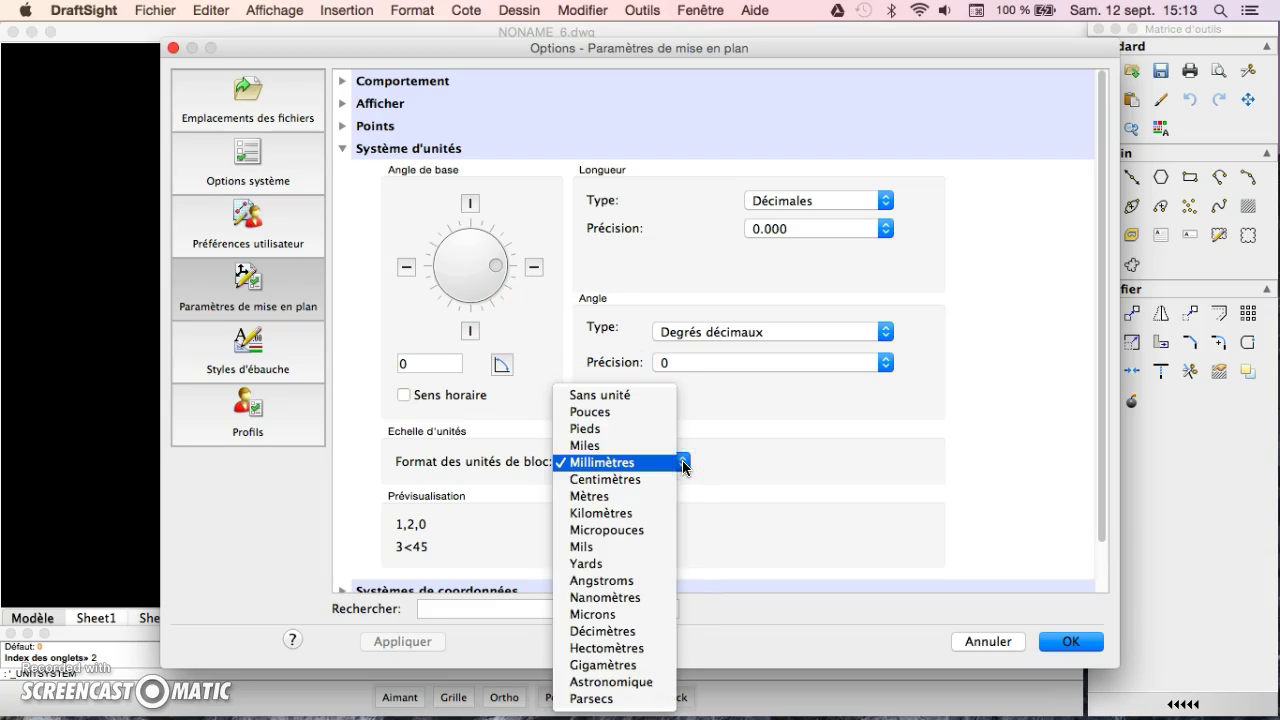
left_click(656, 496)
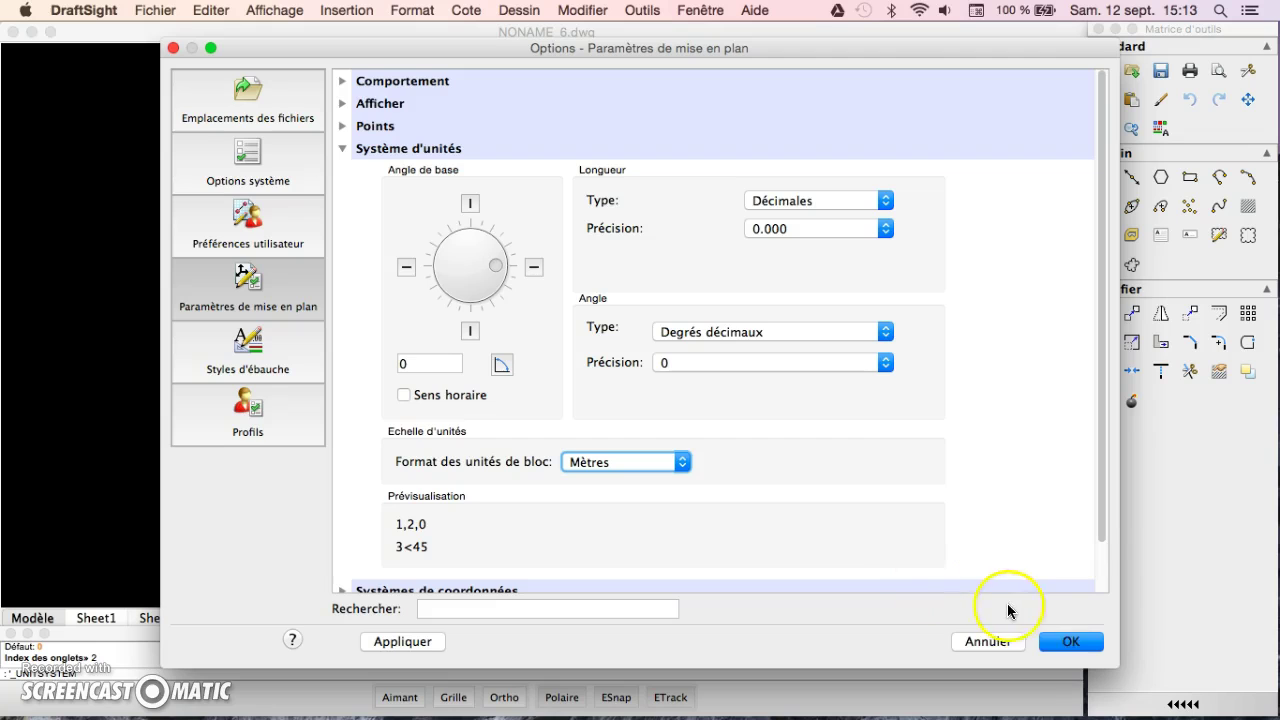
left_click(1069, 645)
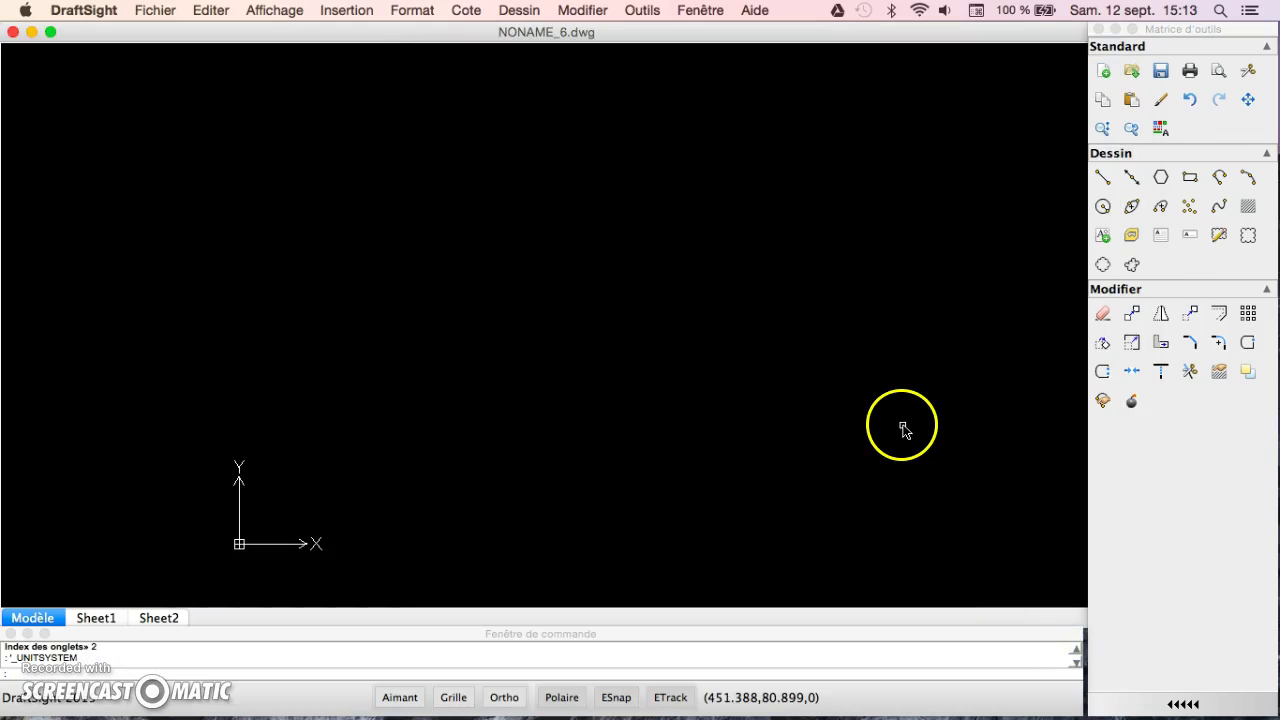
Draw a horizontal line 5 units long in the empty model space.
left_click(1103, 180)
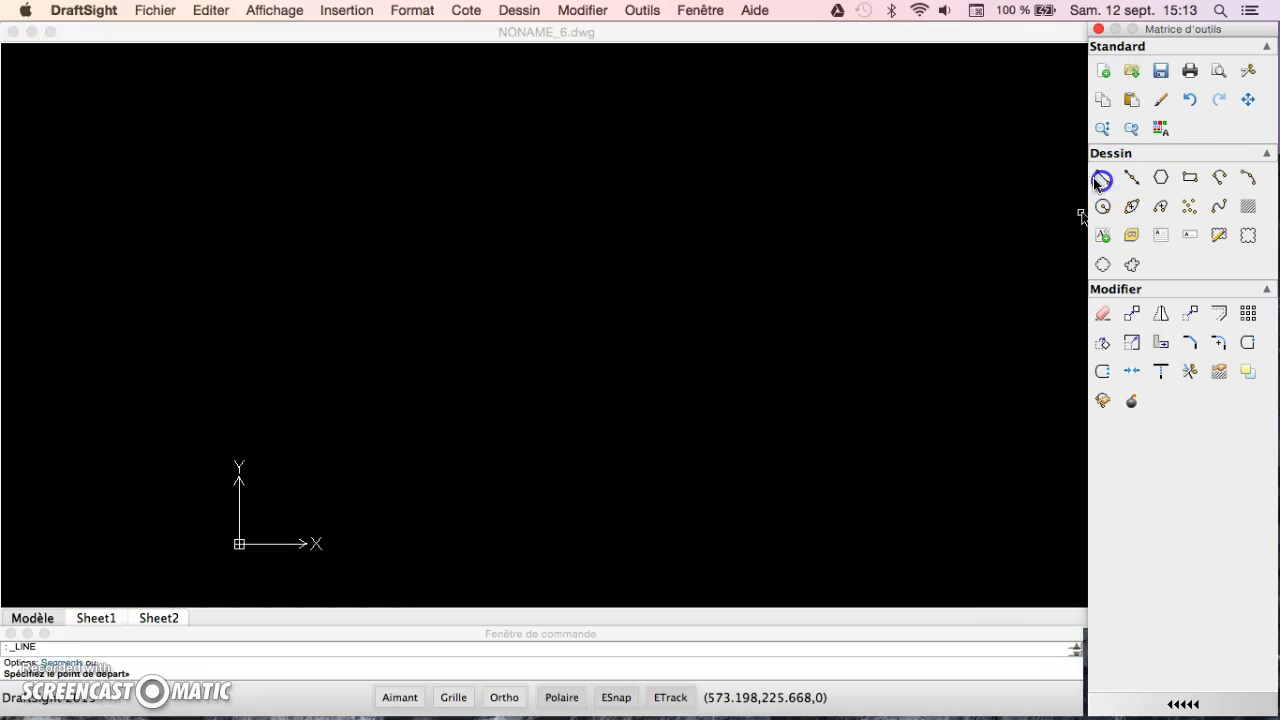
left_click(367, 259)
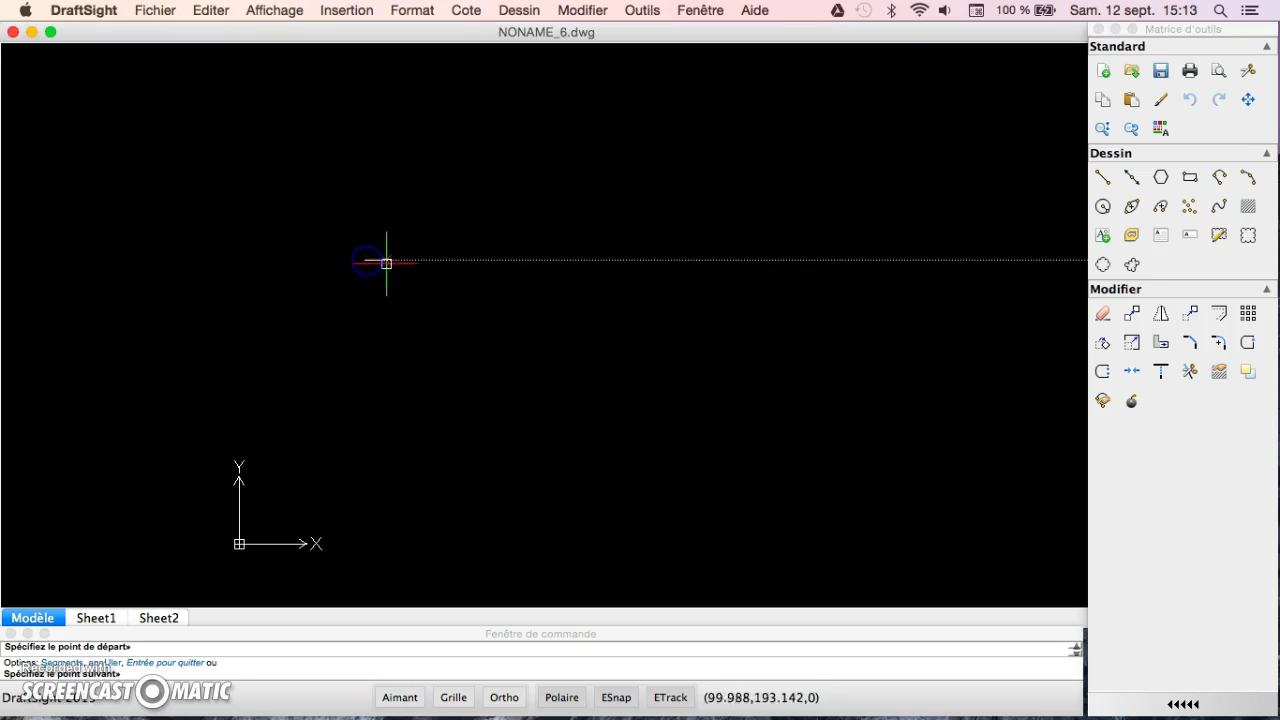
type("5")
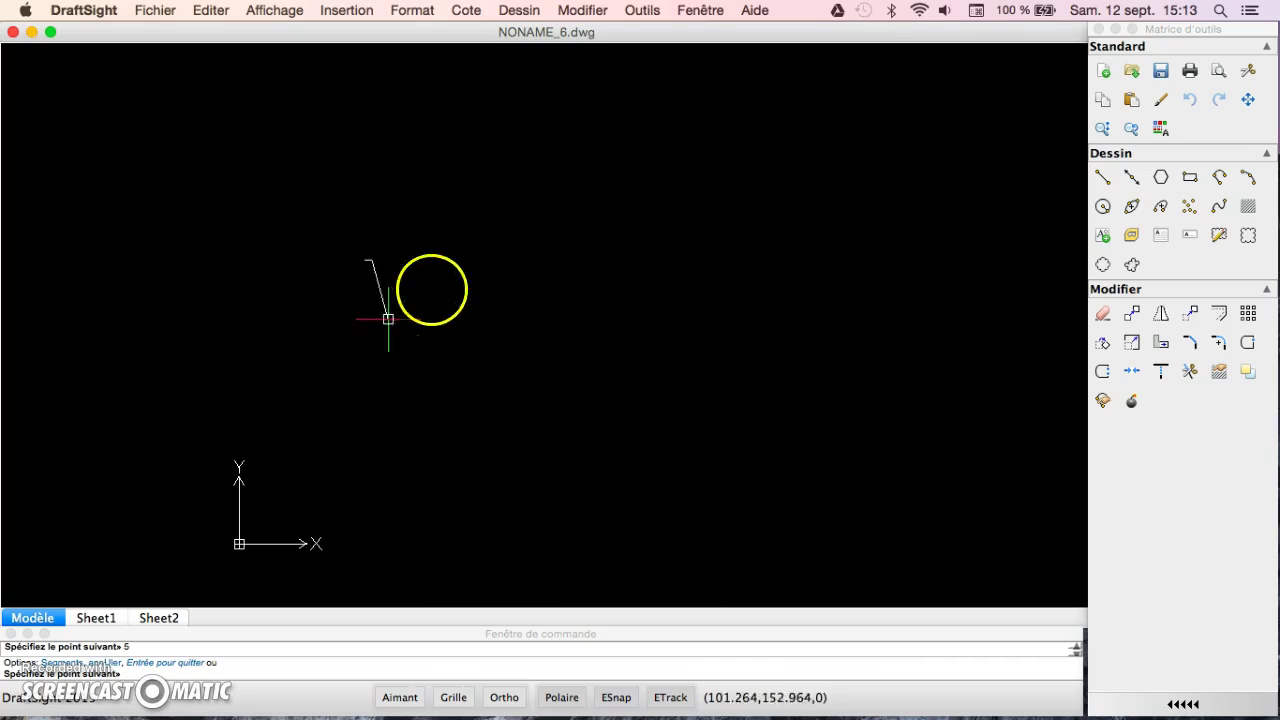
key("Escape")
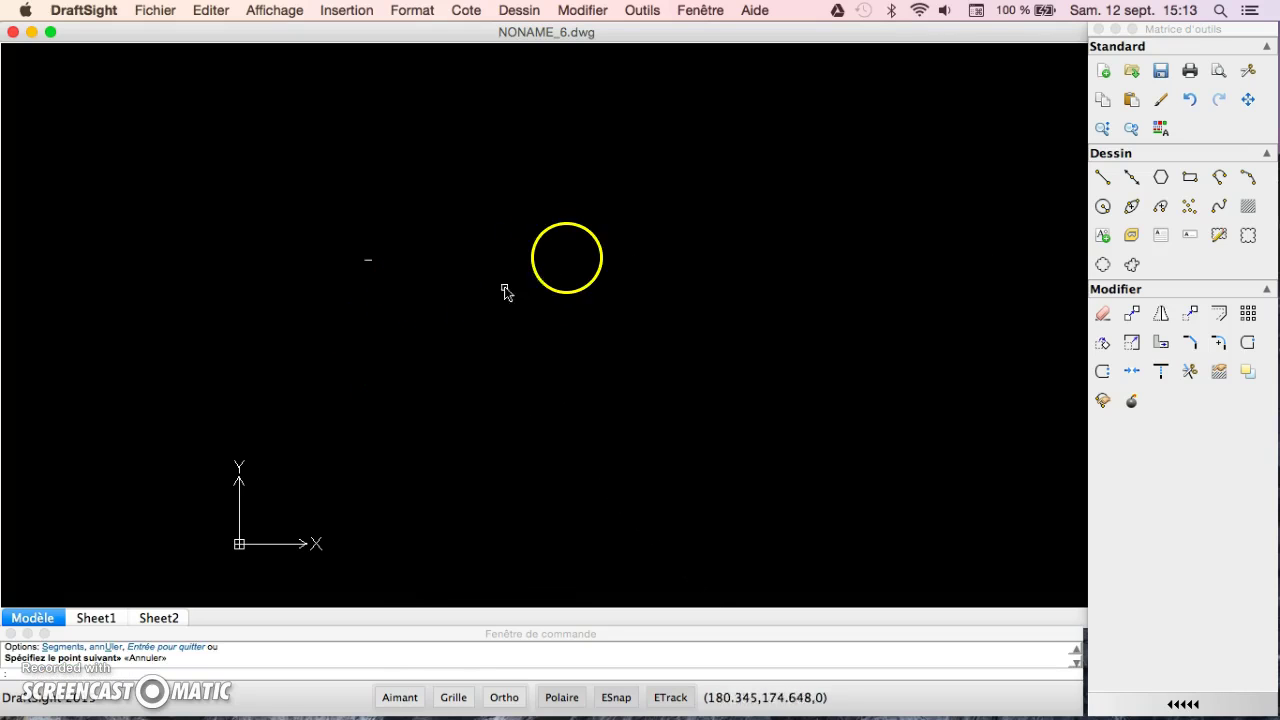
Zoom and pan the view until the short horizontal line is clearly enlarged, with free drawing space around it.
left_click(1103, 129)
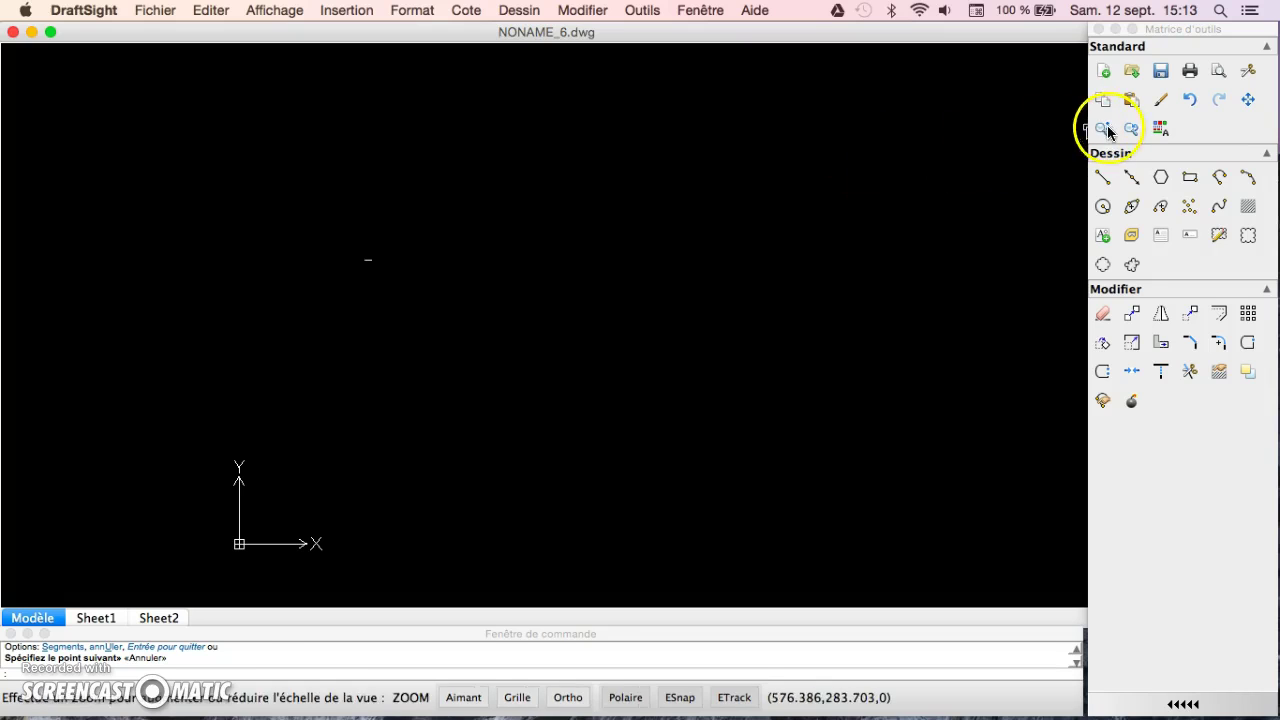
left_click(351, 265)
left_click_drag(546, 286, 588, 117)
left_click(268, 338)
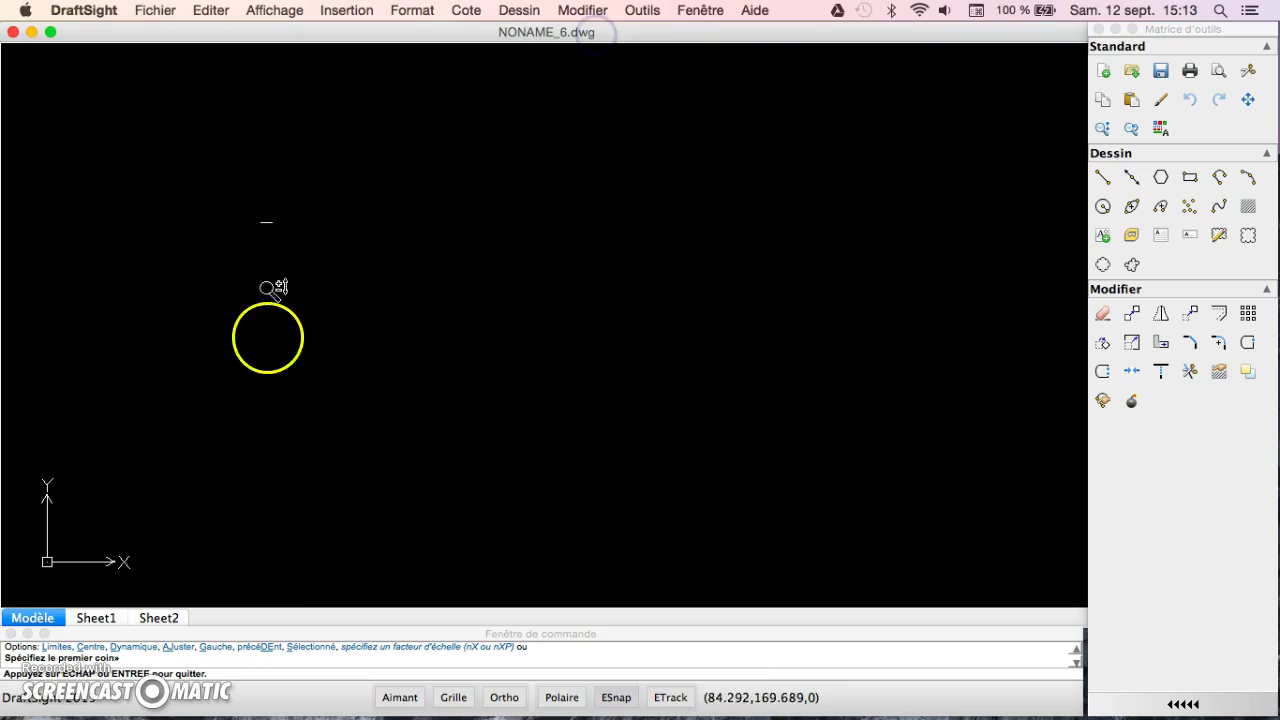
left_click_drag(338, 178, 371, 49)
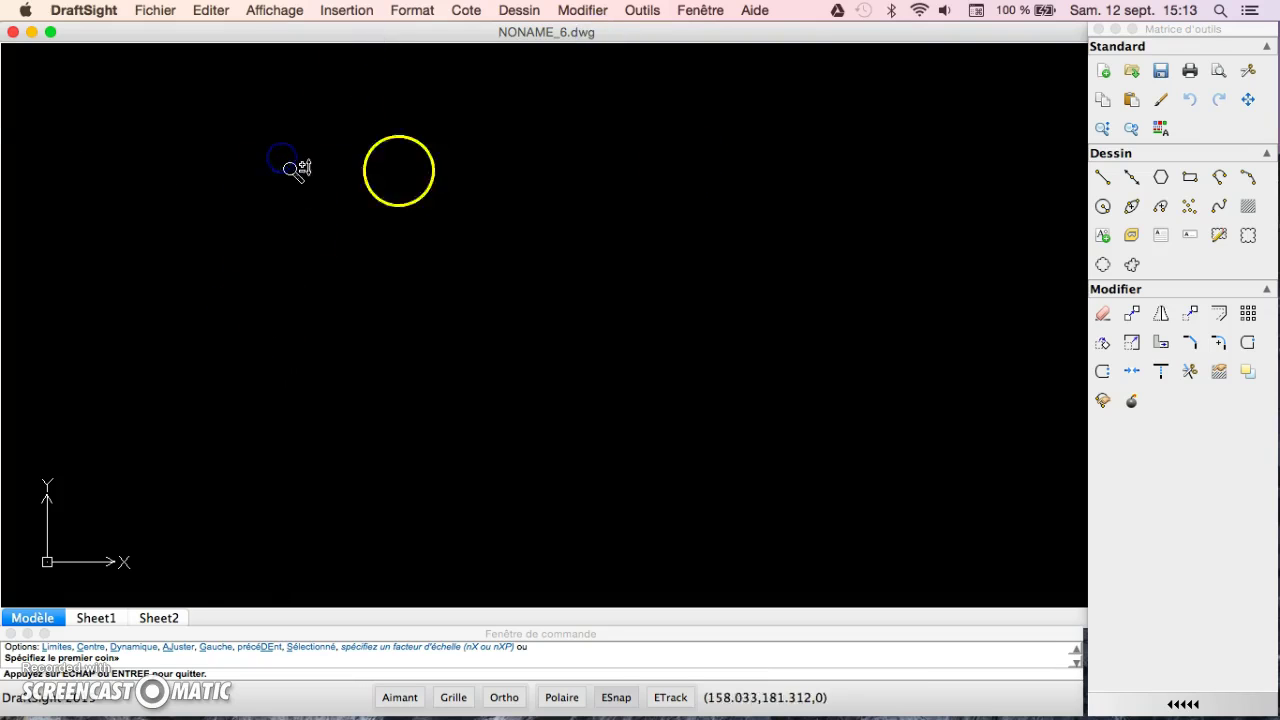
left_click(1248, 103)
mouse_move(358, 57)
left_mouse_down()
mouse_move(280, 180)
mouse_move(486, 187)
left_mouse_up()
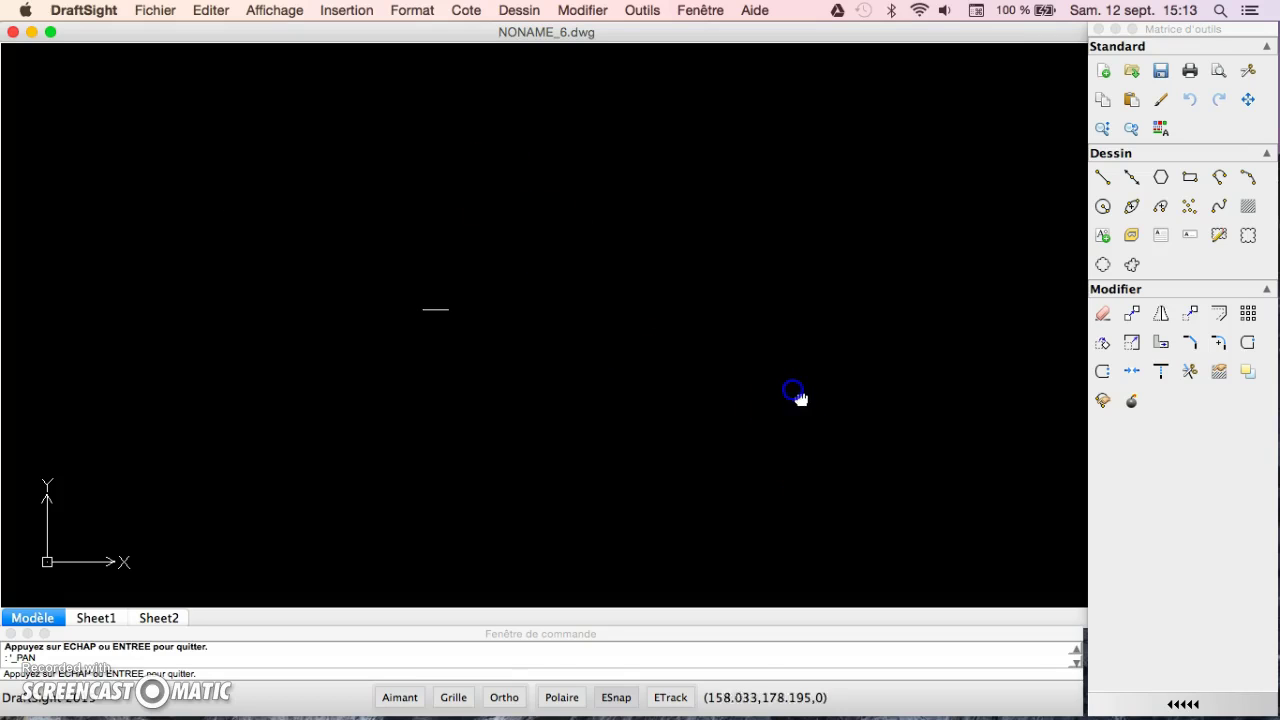
left_click(1102, 128)
left_click(580, 350)
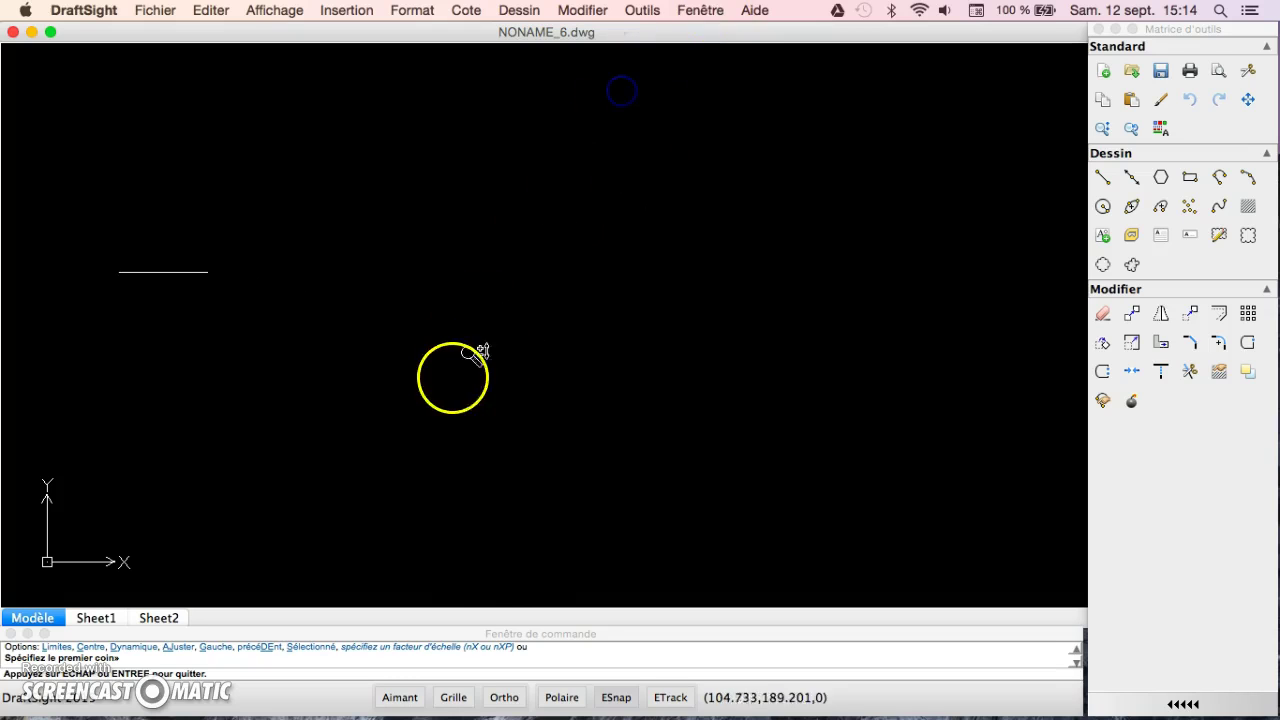
left_click_drag(480, 309, 568, 162)
left_click(1248, 99)
left_click_drag(286, 157, 597, 126)
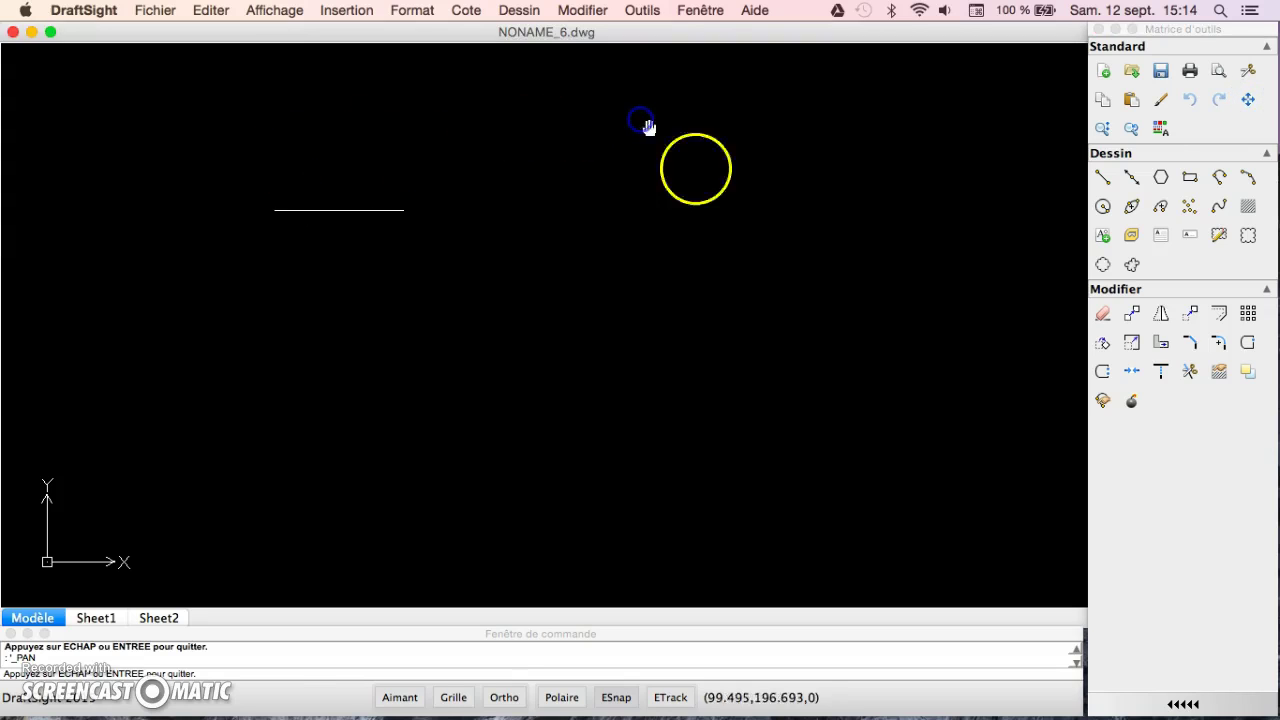
left_click(1102, 128)
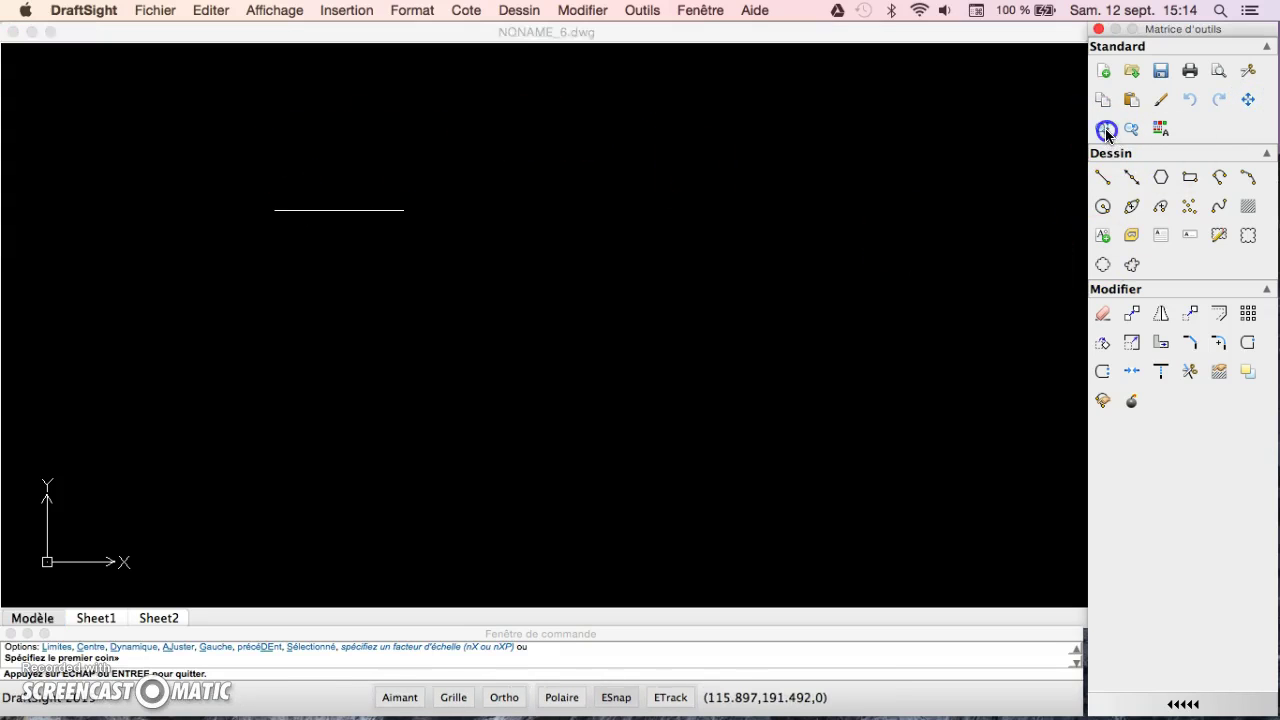
left_click_drag(651, 263, 721, 201)
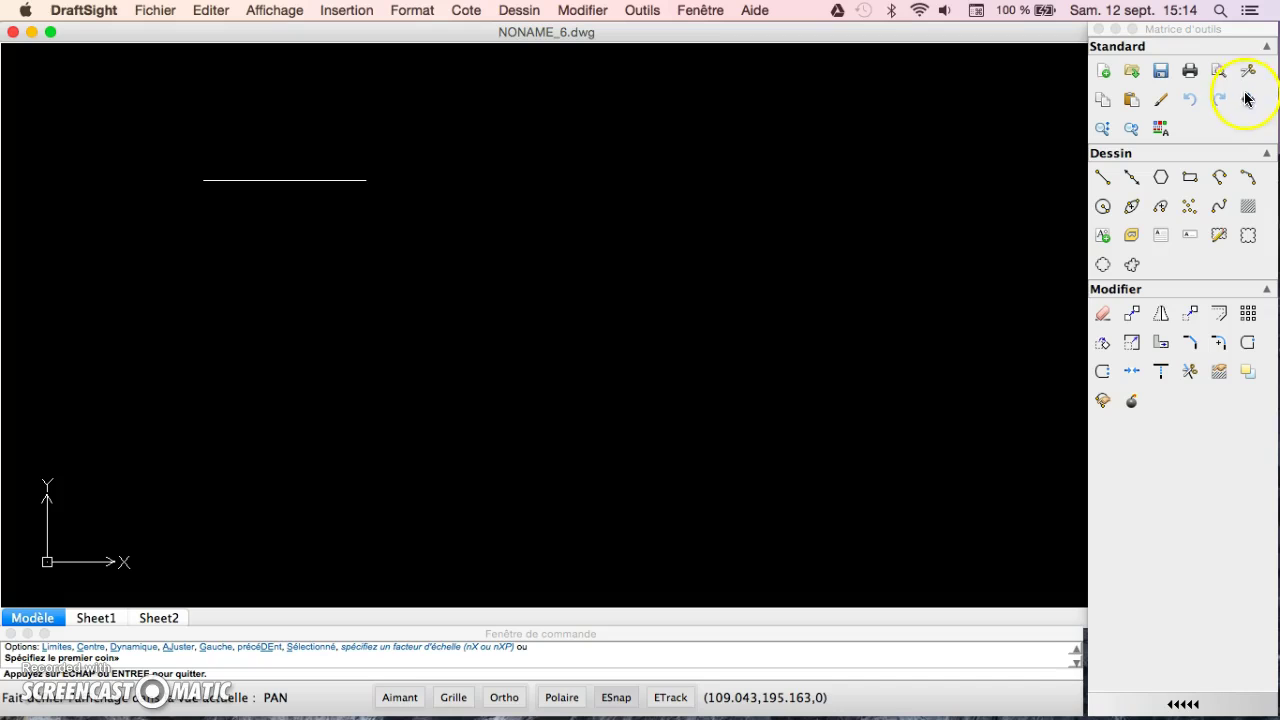
left_click(609, 229)
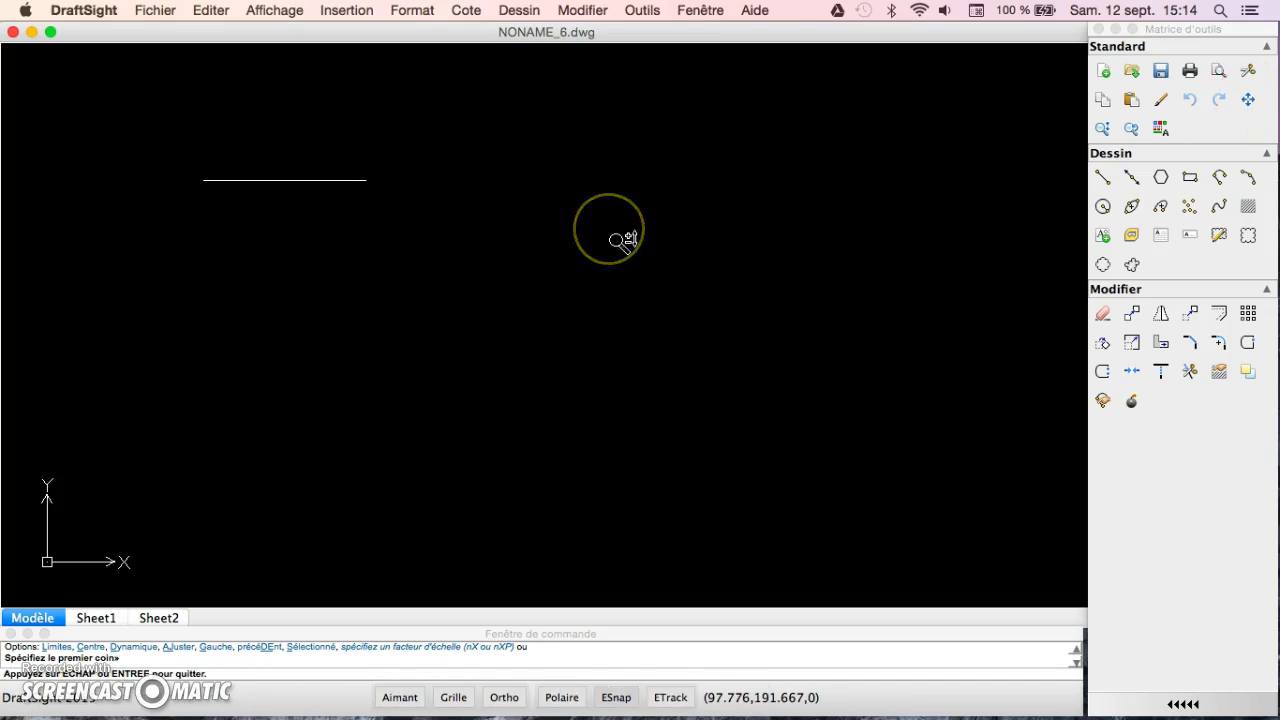
key("Escape")
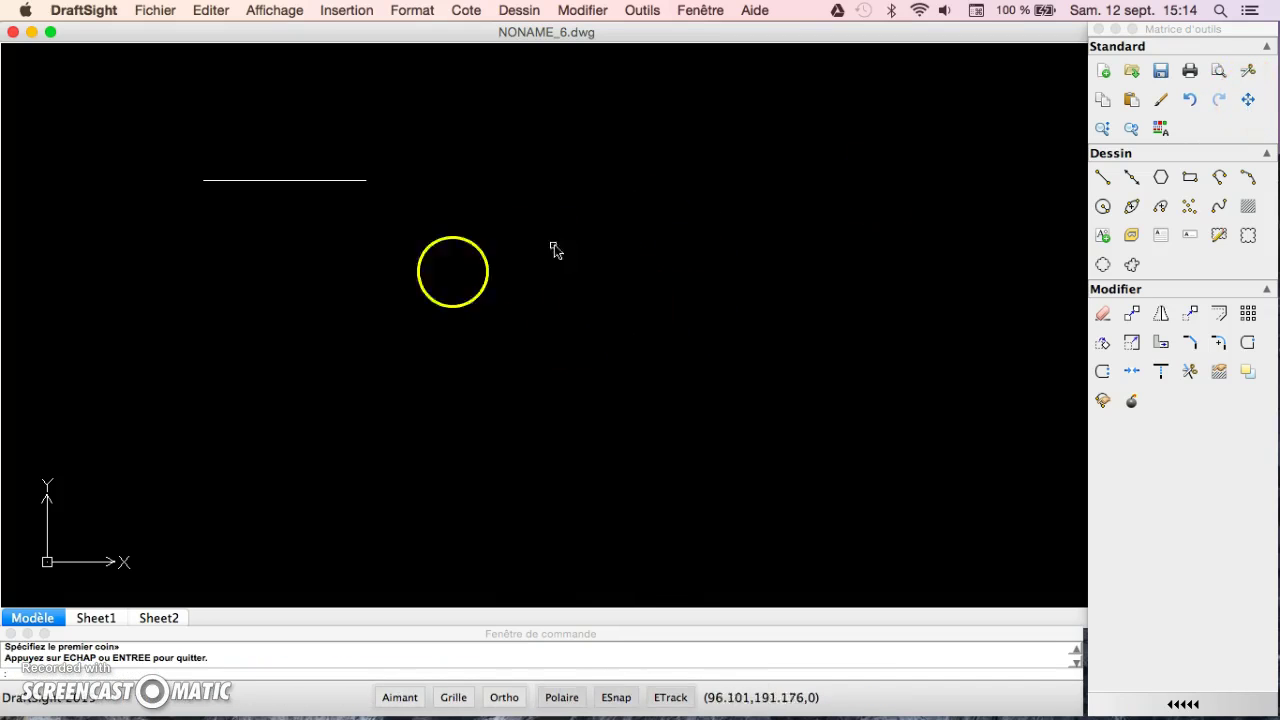
Delete the horizontal line from the drawing.
left_click(335, 181)
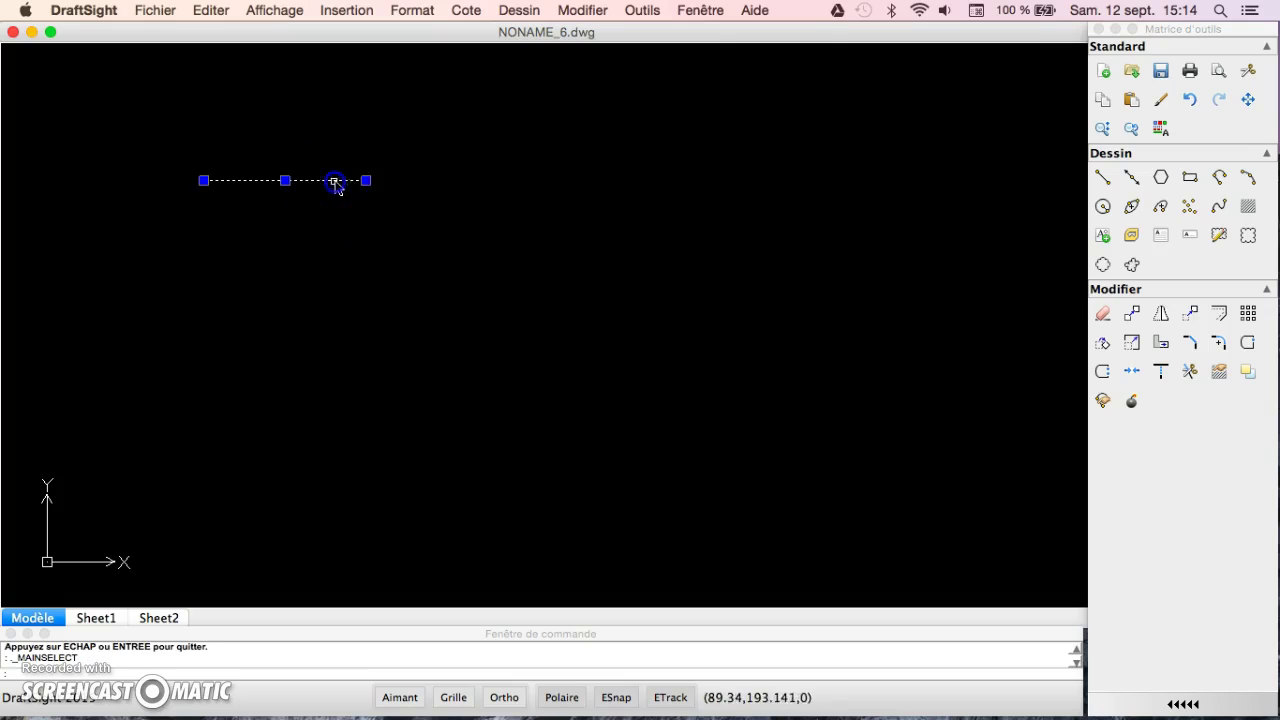
left_click(1103, 313)
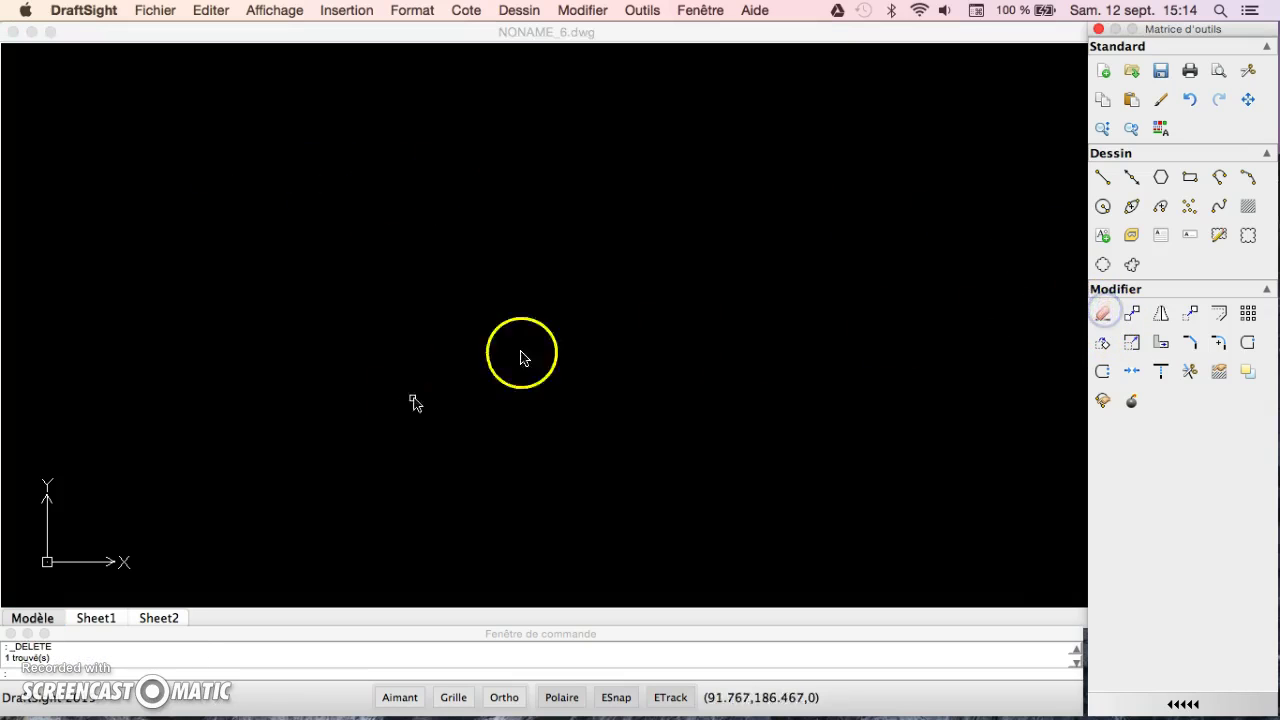
left_click(351, 395)
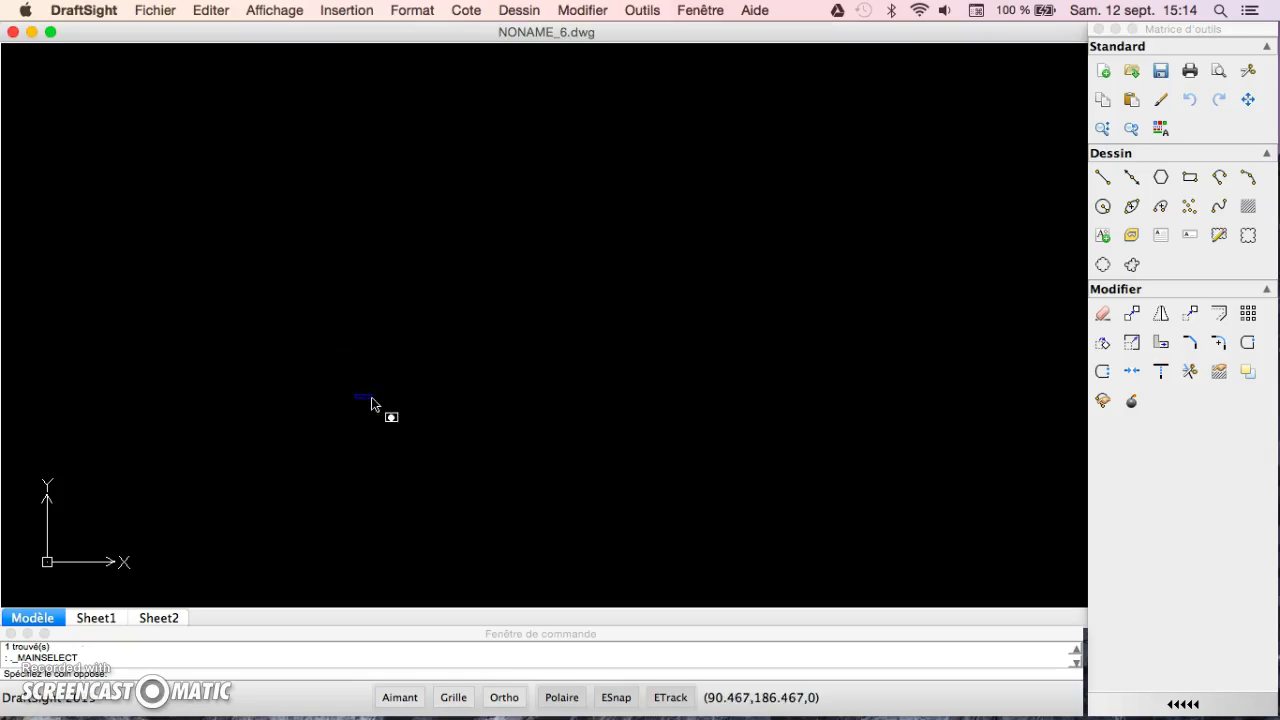
key("Escape")
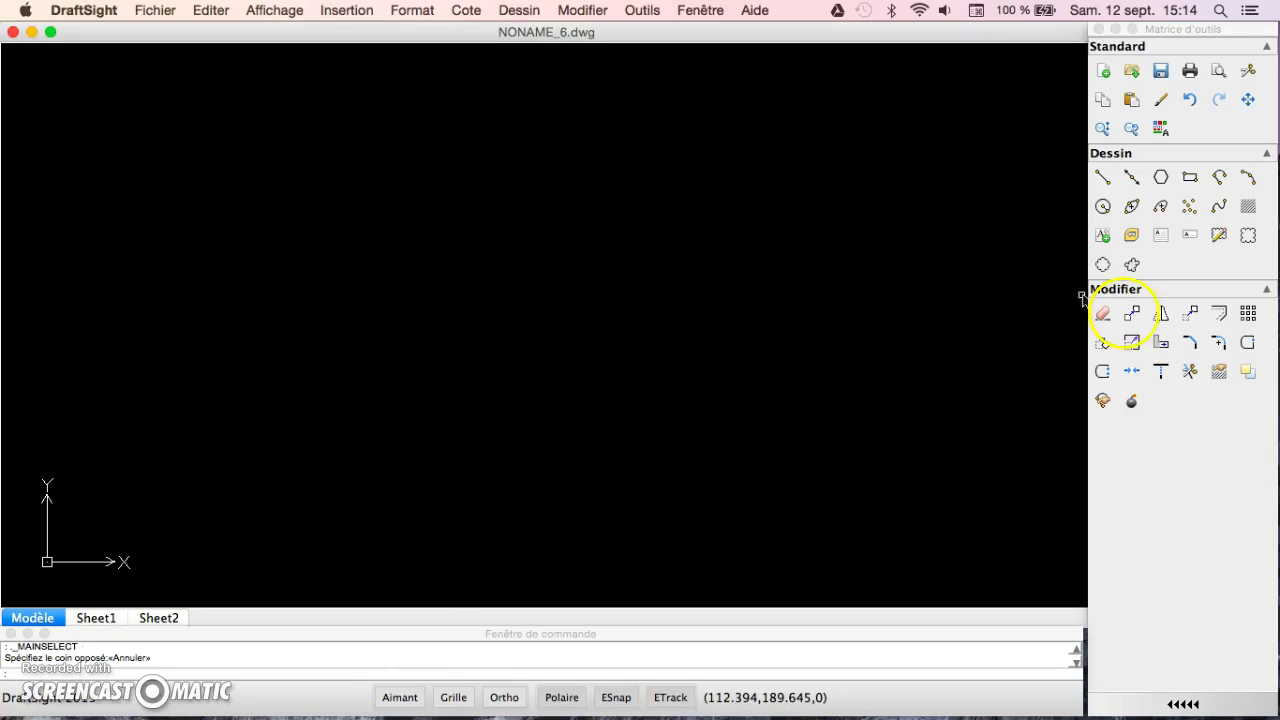
Start a polyline outline with the left wall about 5.2 m high, the top wall about 19.4 m and the right wall about 7.8 m.
left_click(1218, 179)
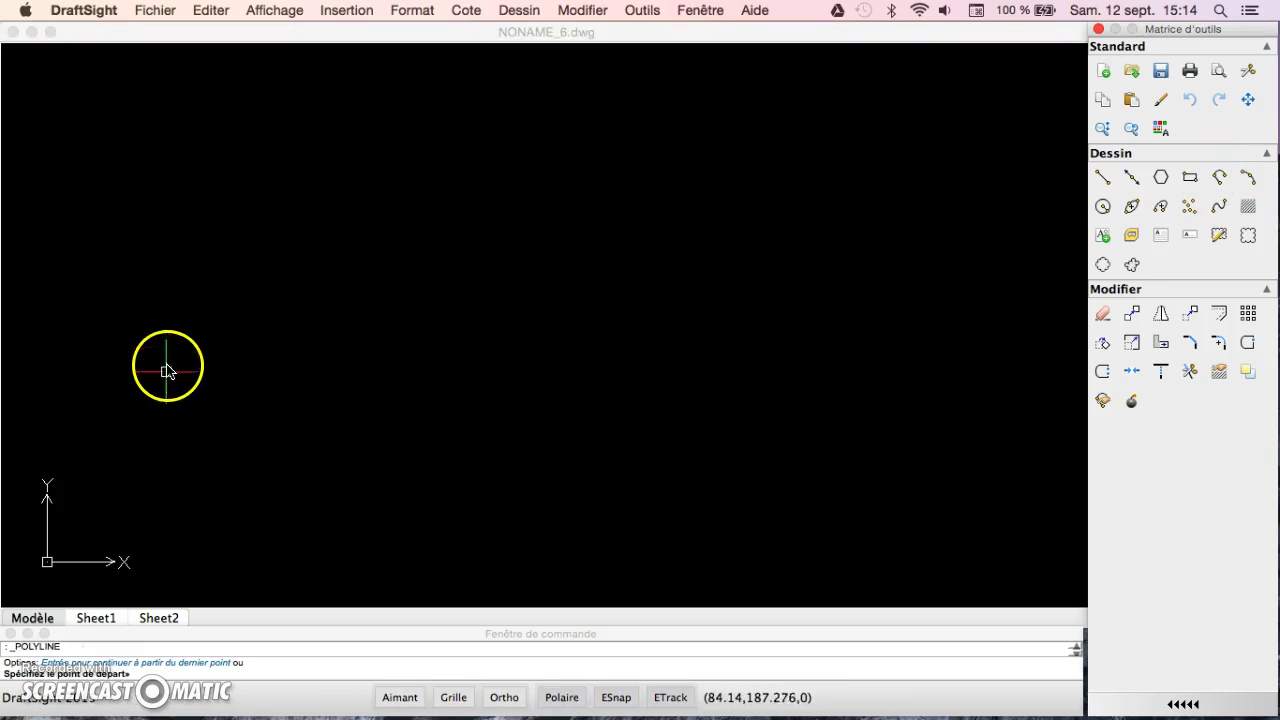
left_click(161, 365)
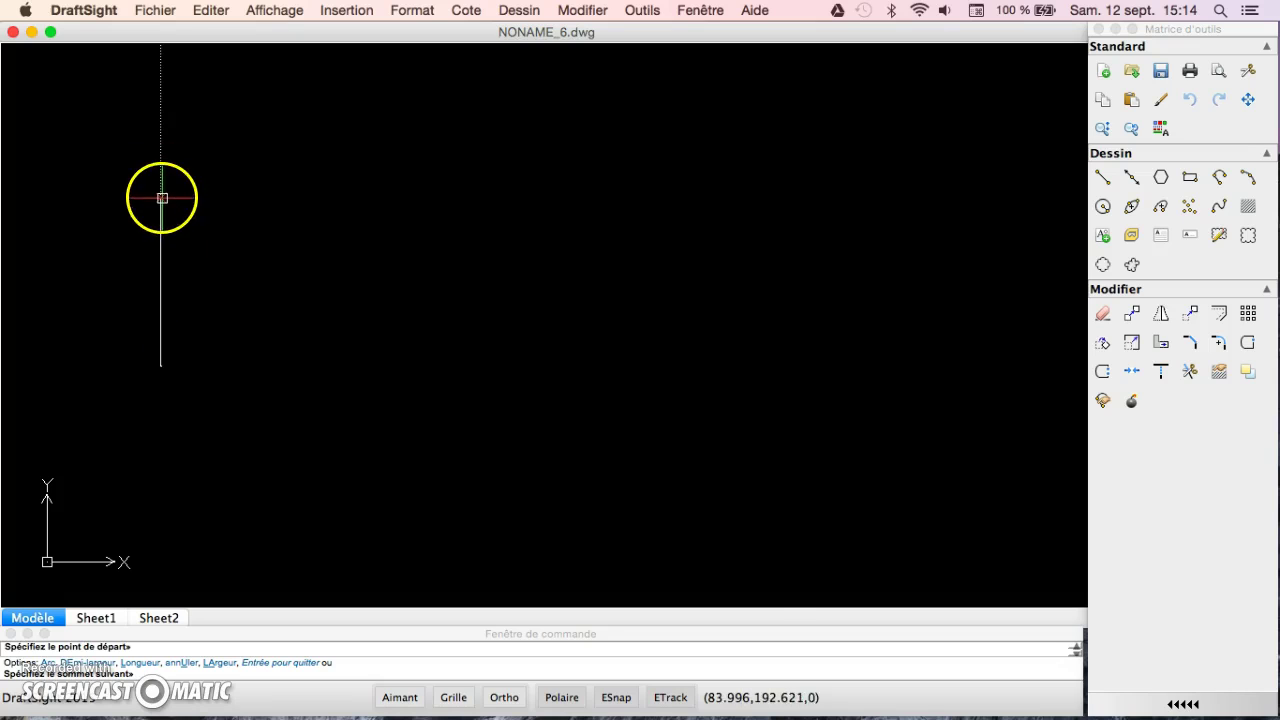
left_click(160, 196)
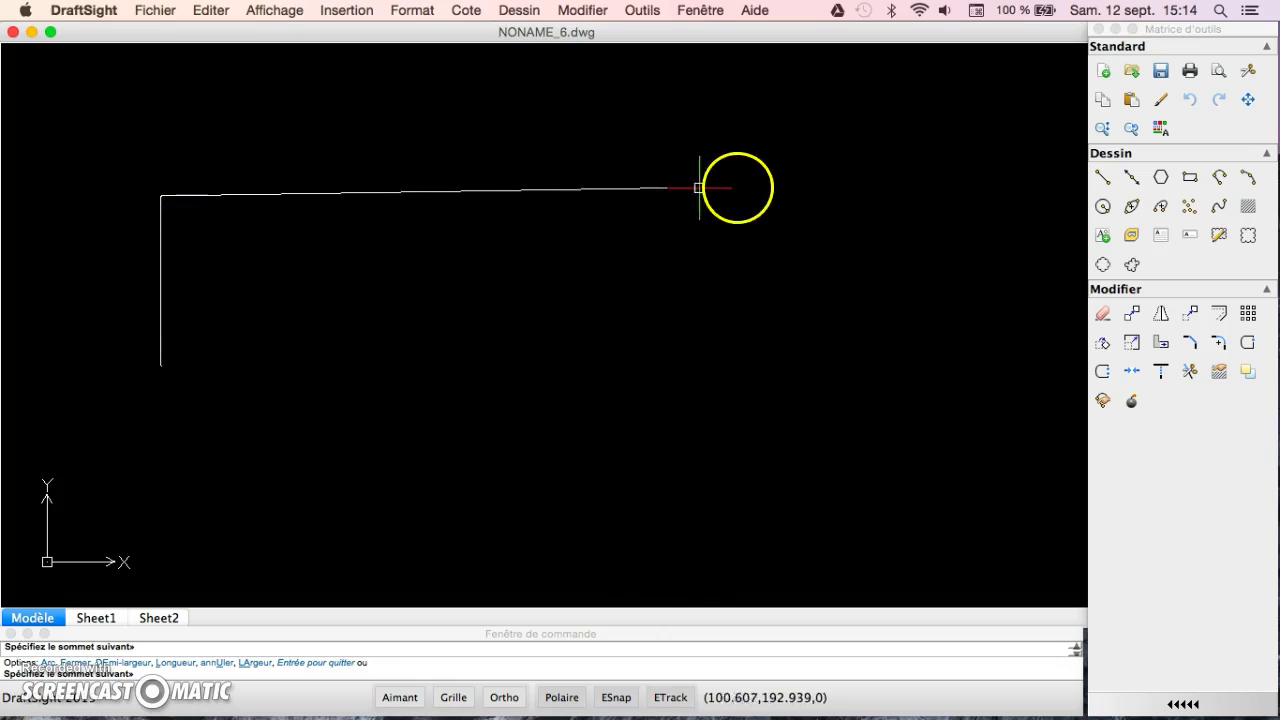
left_click(789, 198)
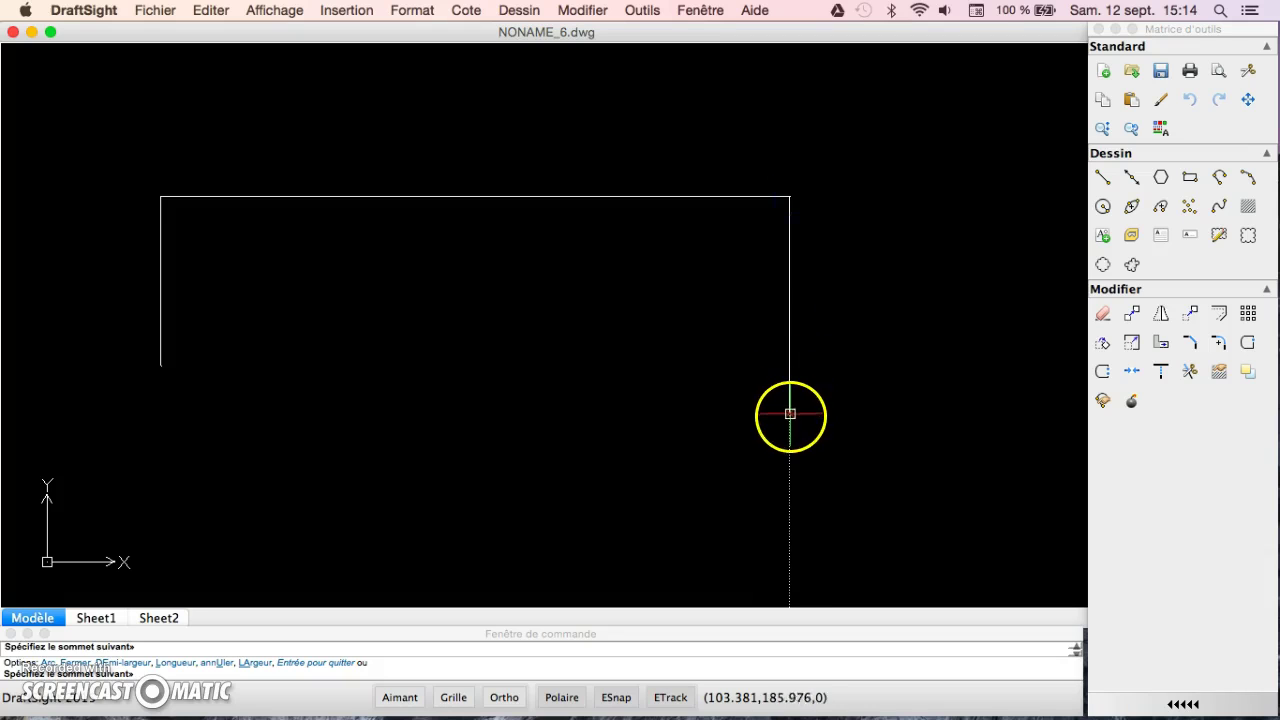
left_click(785, 446)
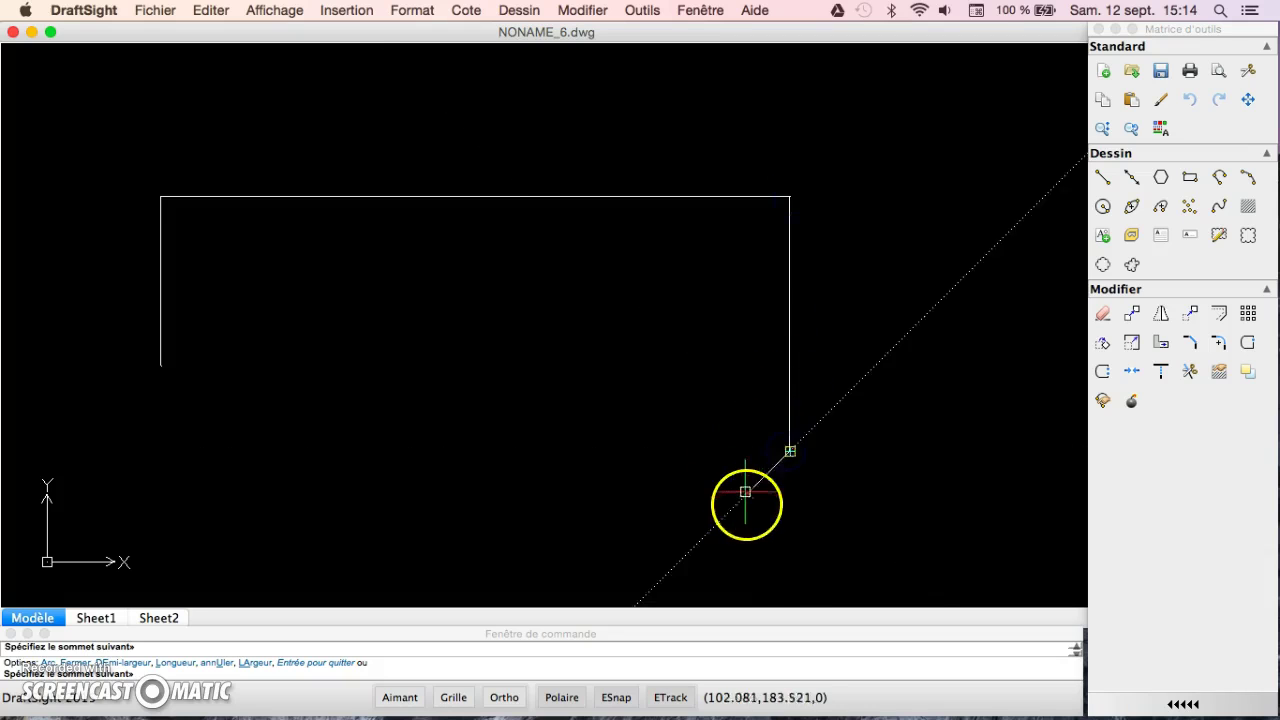
Complete the outline with two 45-degree walls forming a downward point, a vertical return about 2.6 m and a horizontal wall back to the starting corner.
left_click(684, 557)
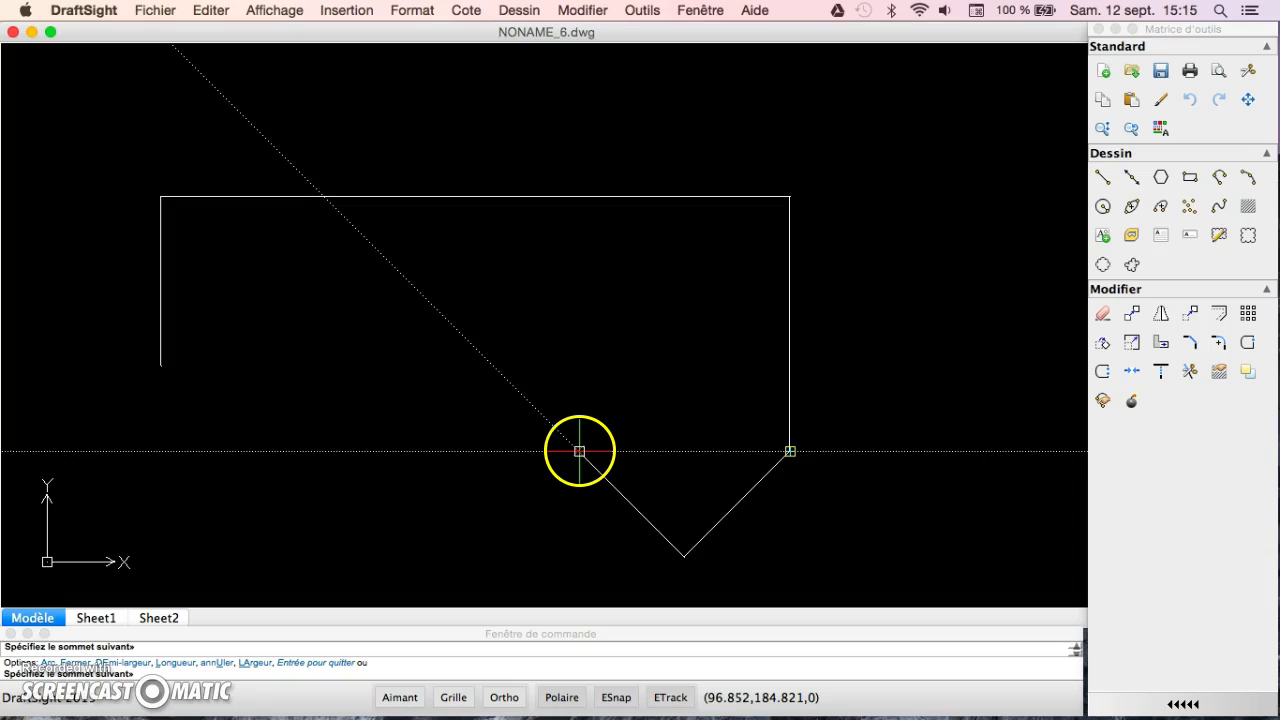
left_click(579, 451)
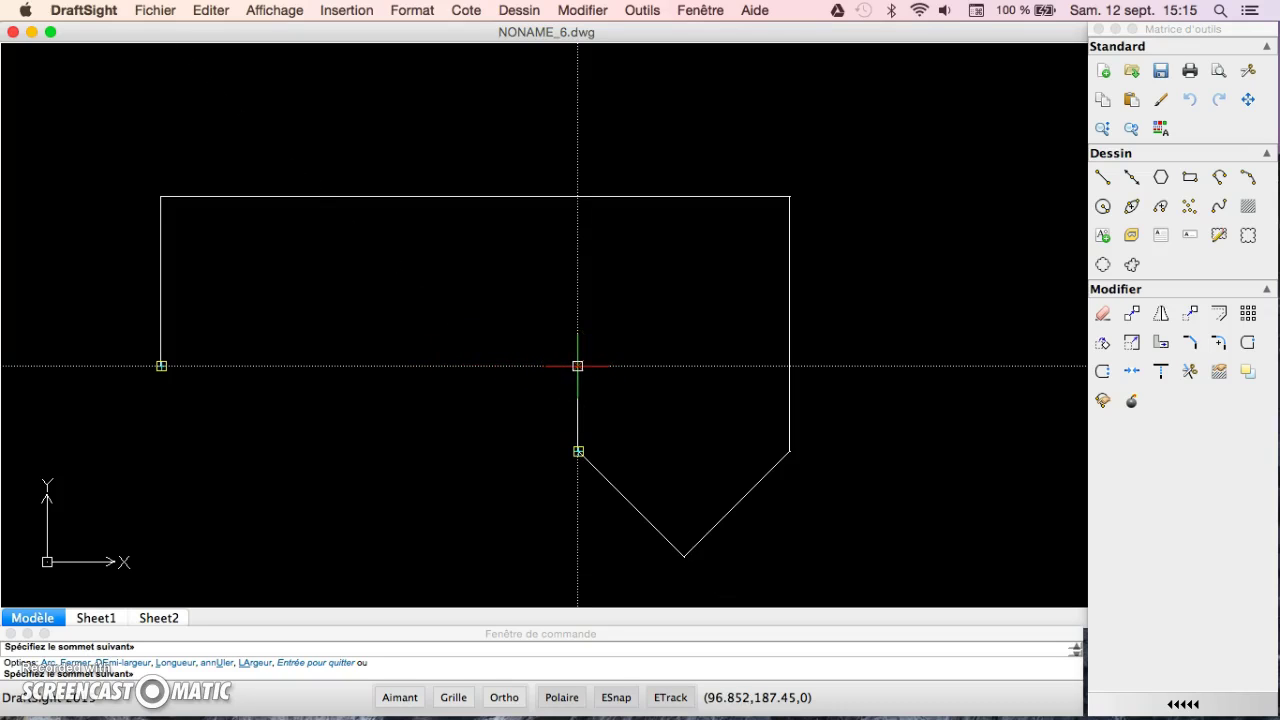
left_click(577, 366)
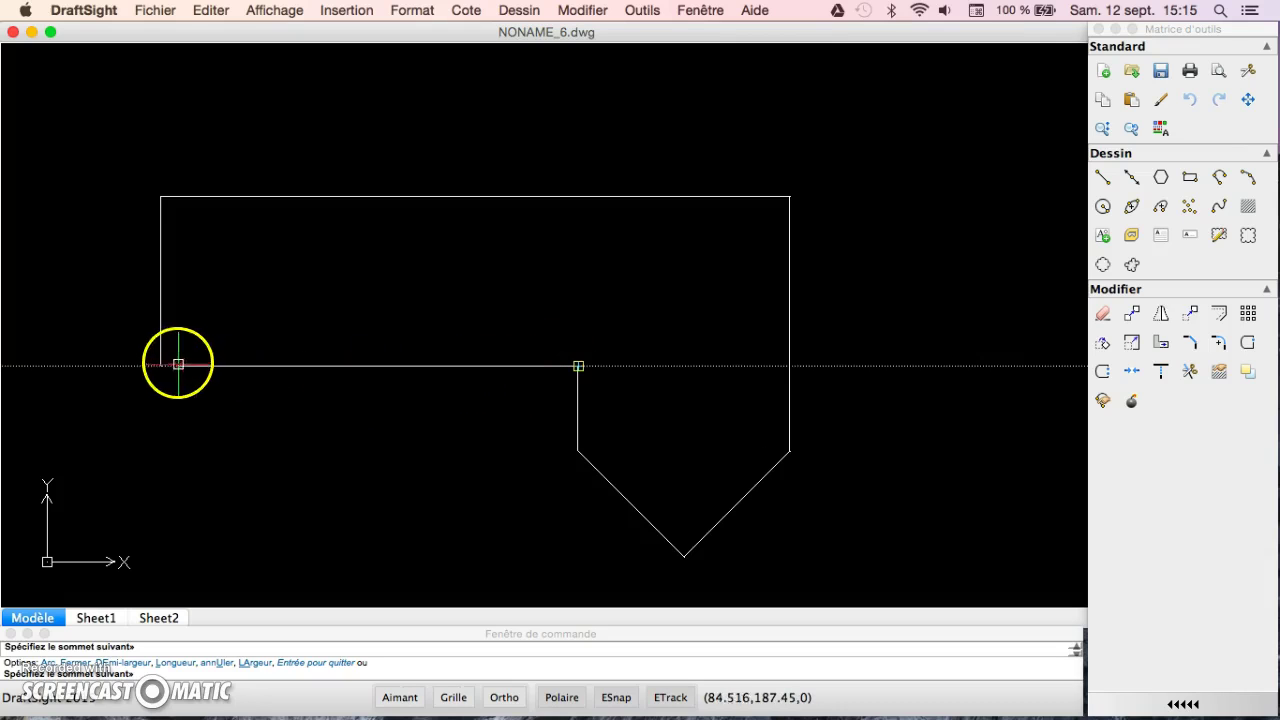
left_click(161, 366)
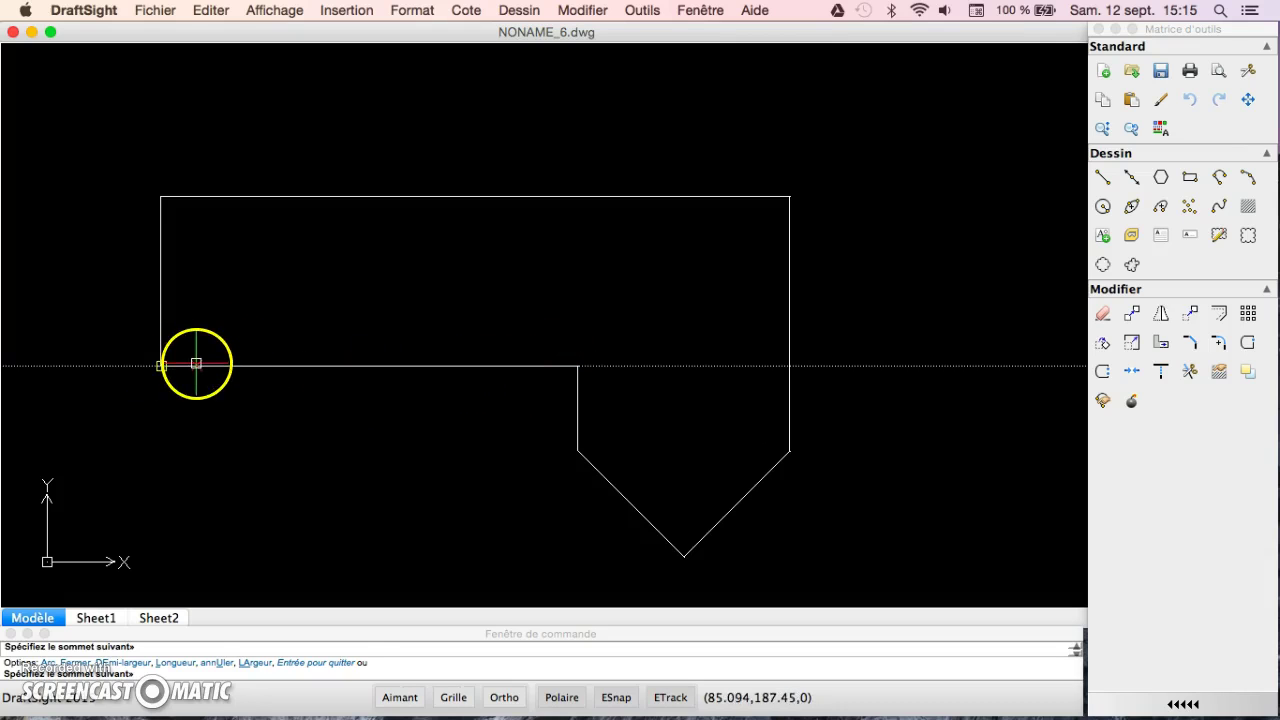
key("Escape")
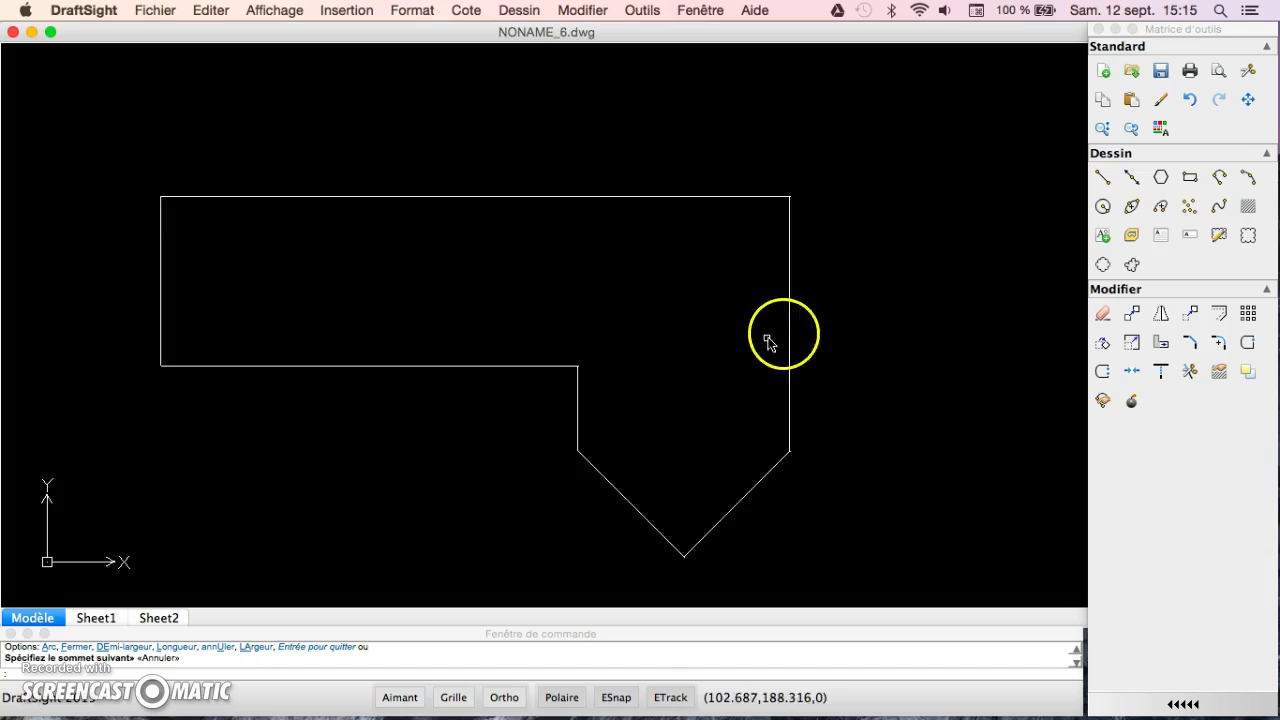
Offset the building outline by 0.2 m towards the inside to form the wall thickness.
left_click(1220, 315)
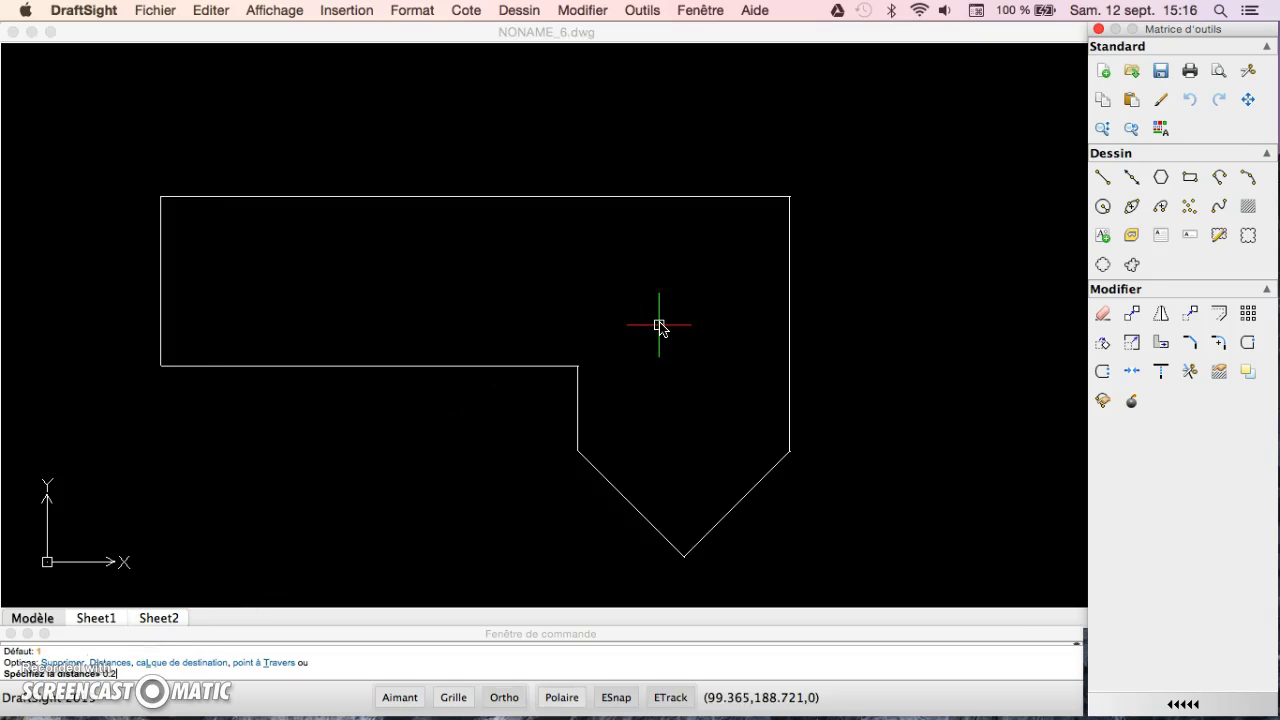
key("Return")
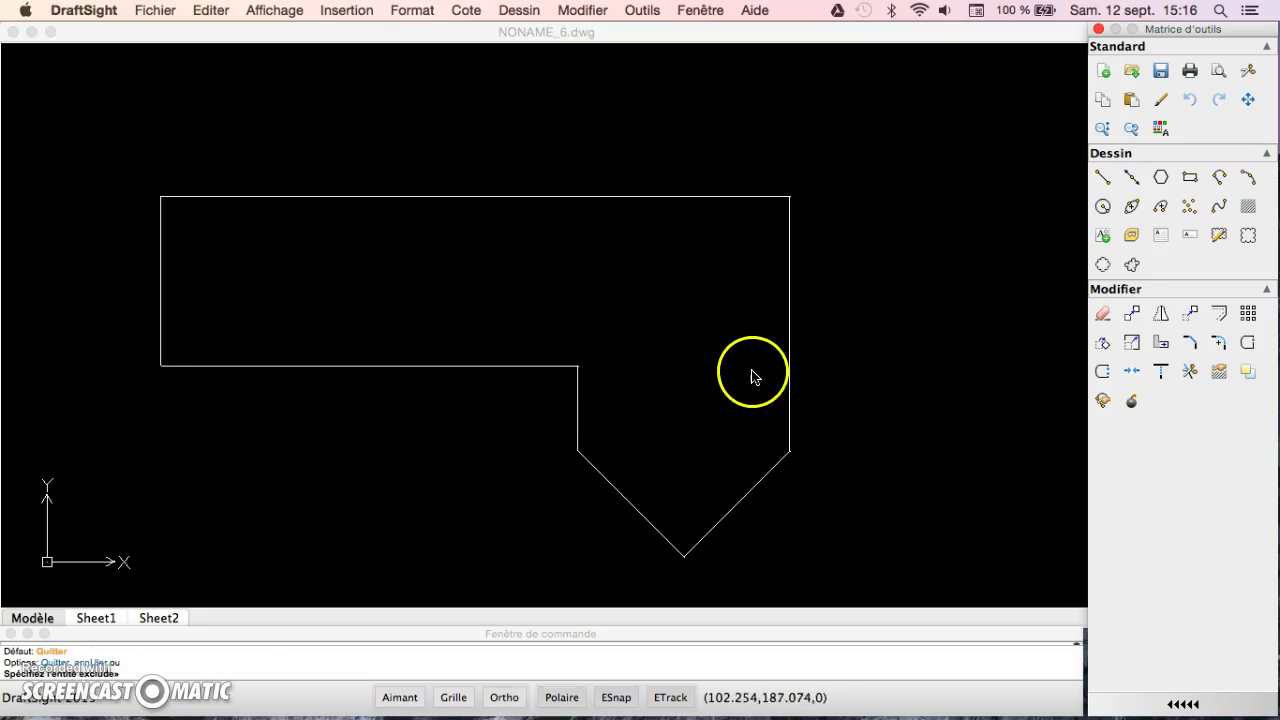
left_click(560, 366)
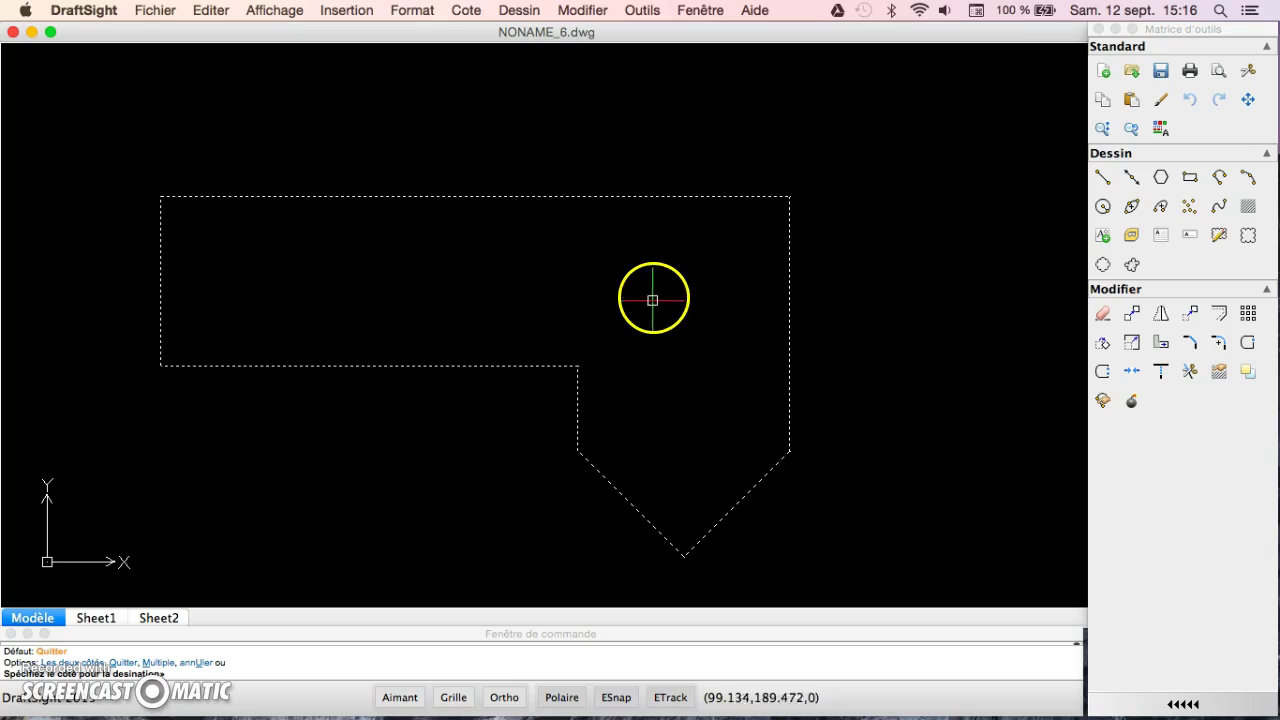
left_click(688, 300)
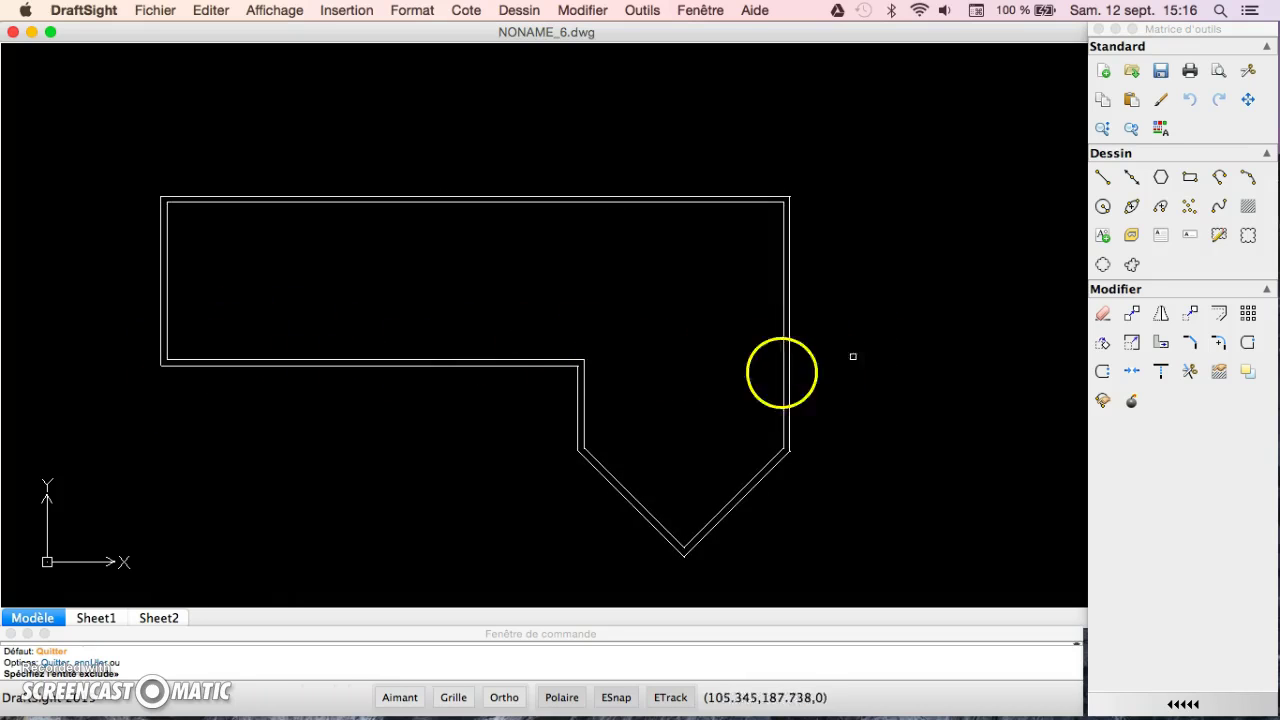
left_click(303, 372)
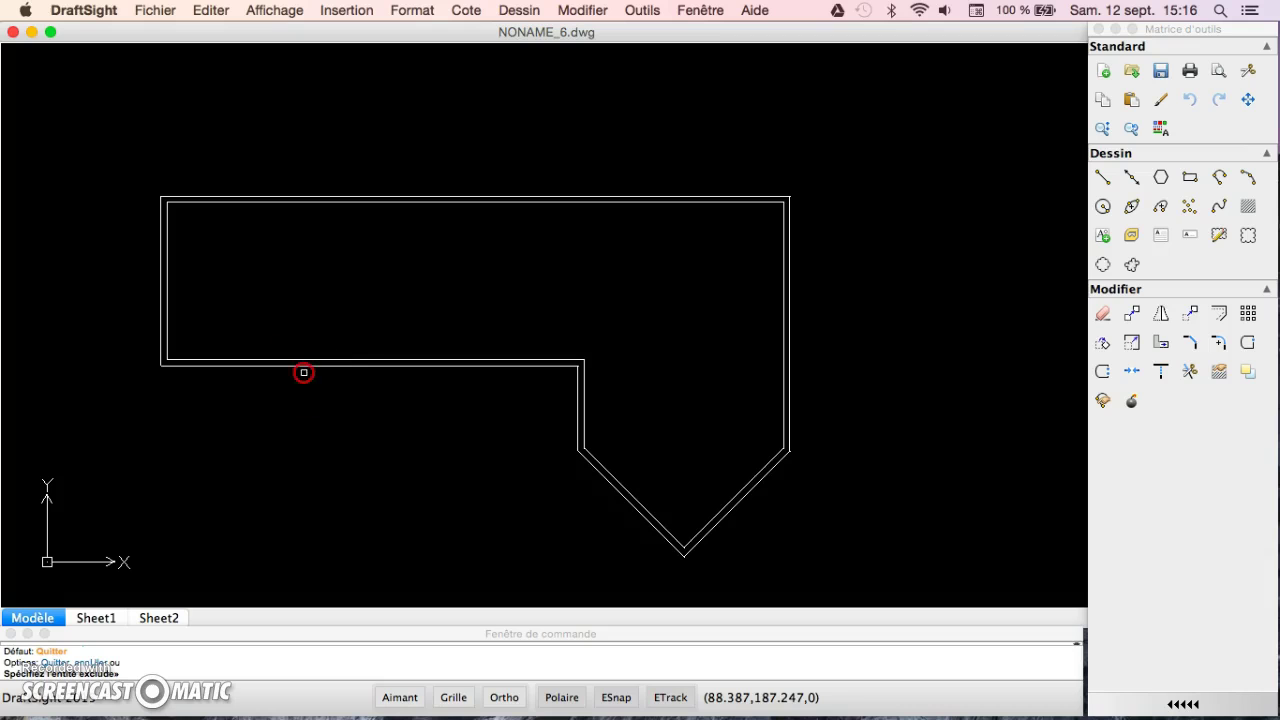
Zoom and pan the view to the lower-left corner of the double-line walls and end the offset command.
right_click(365, 392)
scroll(370, 392, "up", 3)
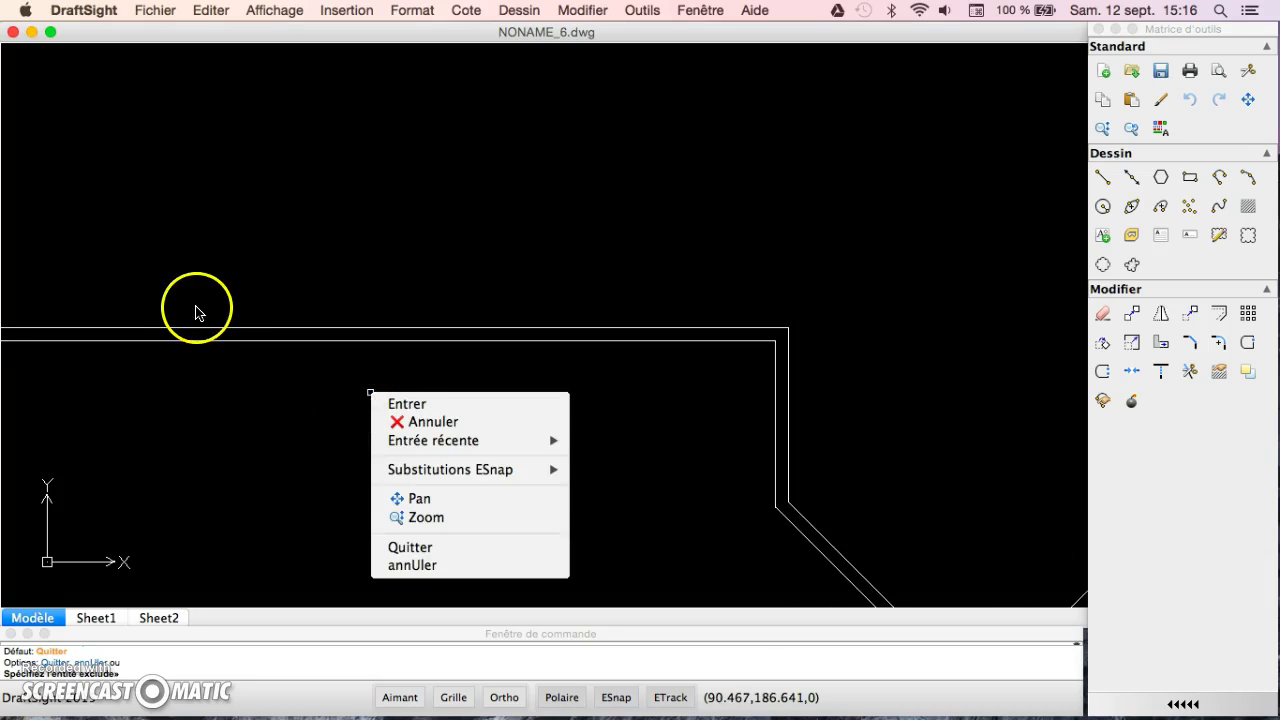
left_click(597, 137)
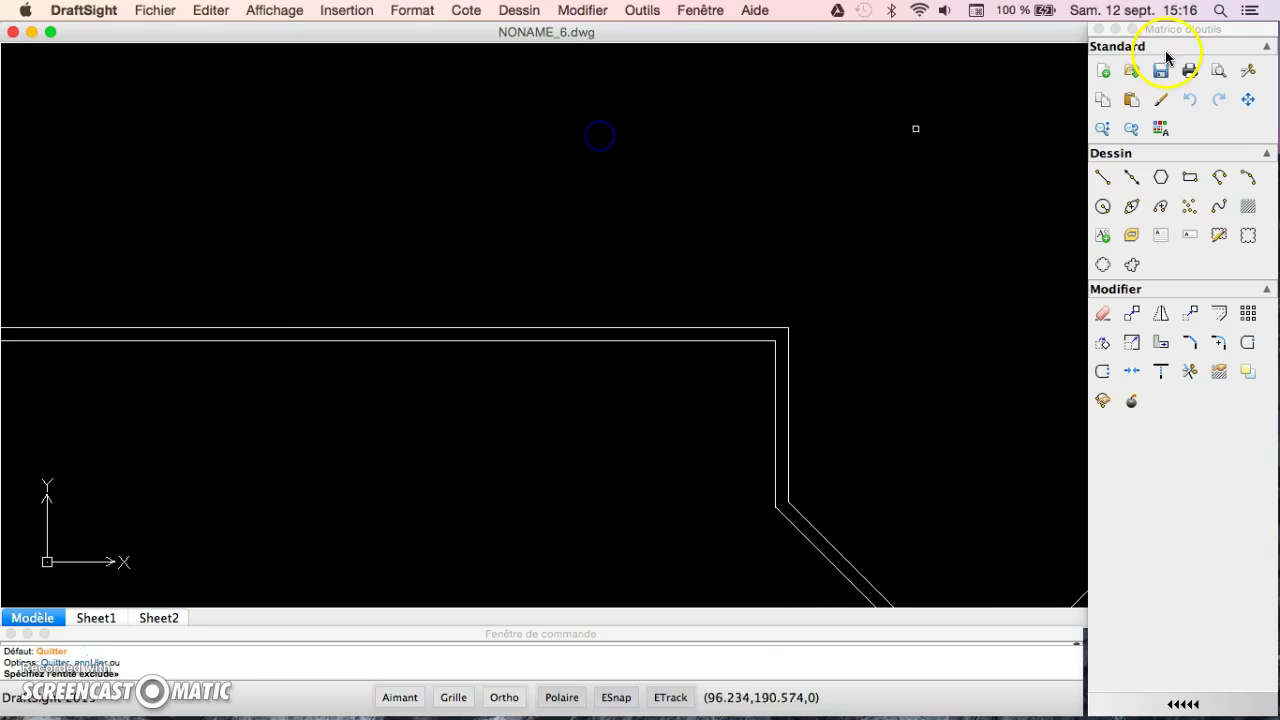
left_click(1247, 102)
left_click_drag(770, 208, 1055, 228)
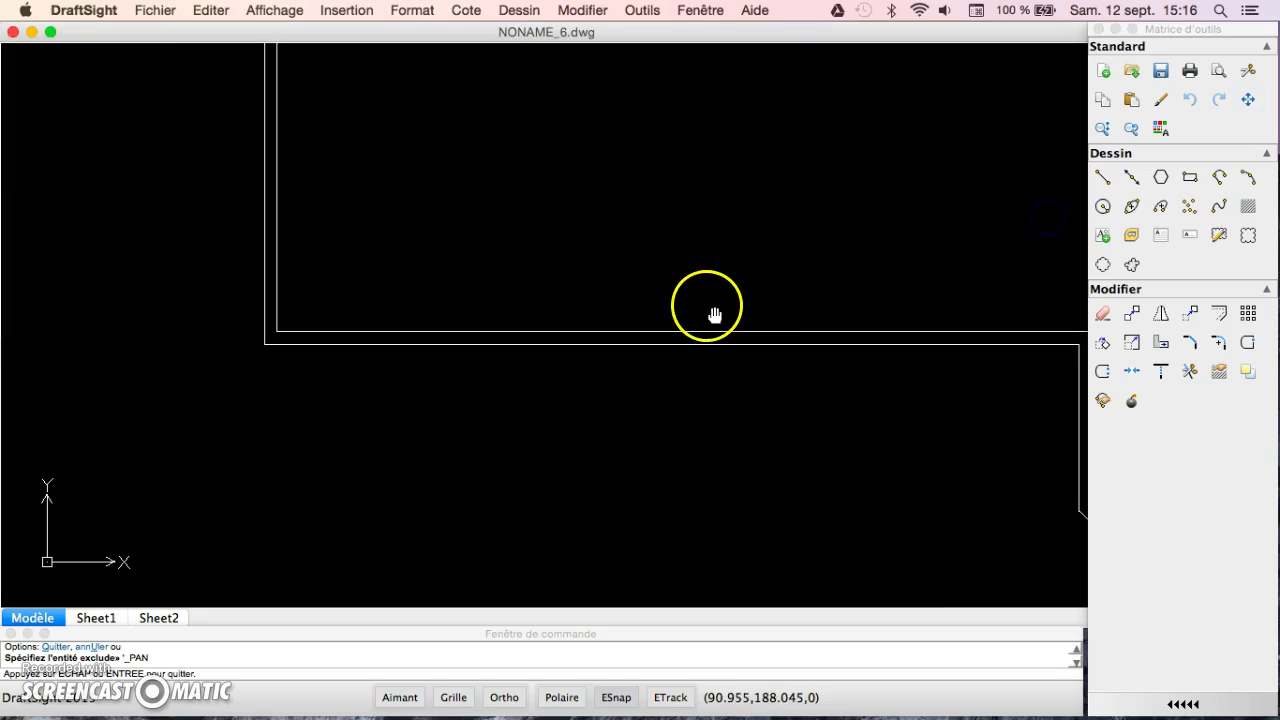
left_click(1102, 128)
mouse_move(620, 302)
left_mouse_down()
mouse_move(923, 189)
mouse_move(1012, 106)
left_mouse_up()
left_click(666, 248)
key("Return")
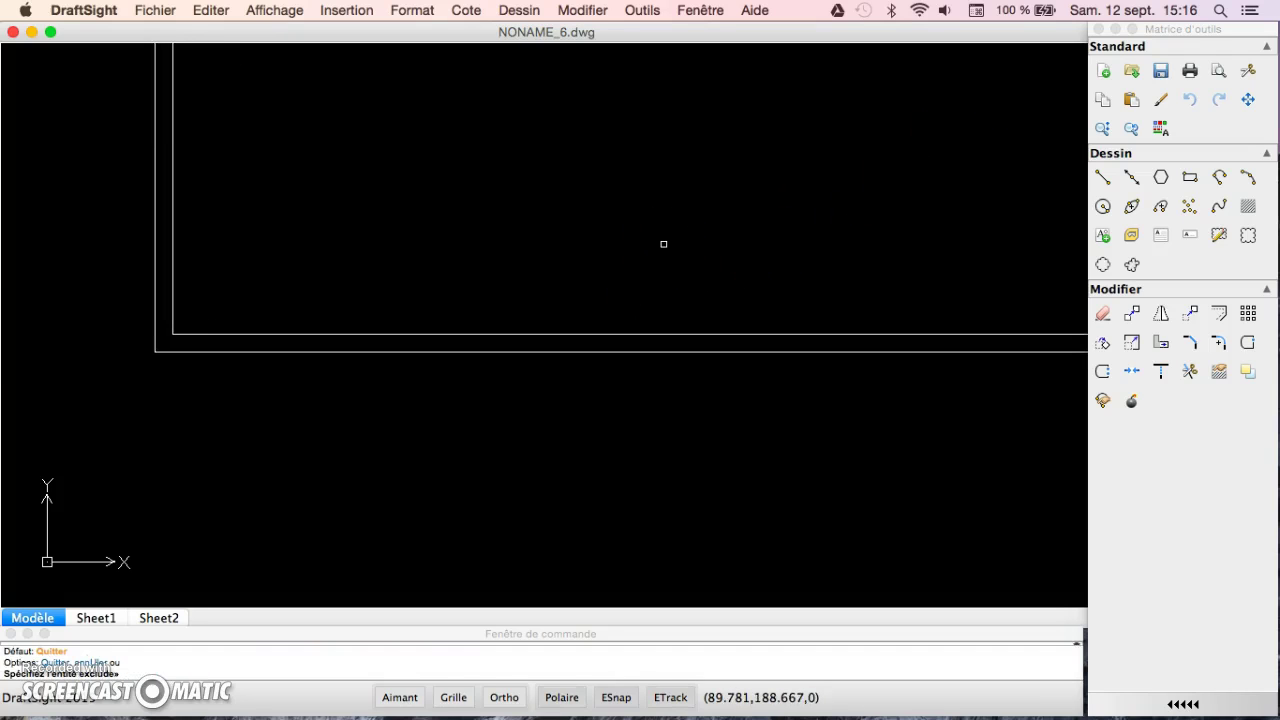
Draw a short vertical line across the lower wall, starting on the outer wall line 1.1 m right of the outer lower-left corner.
left_click(1104, 177)
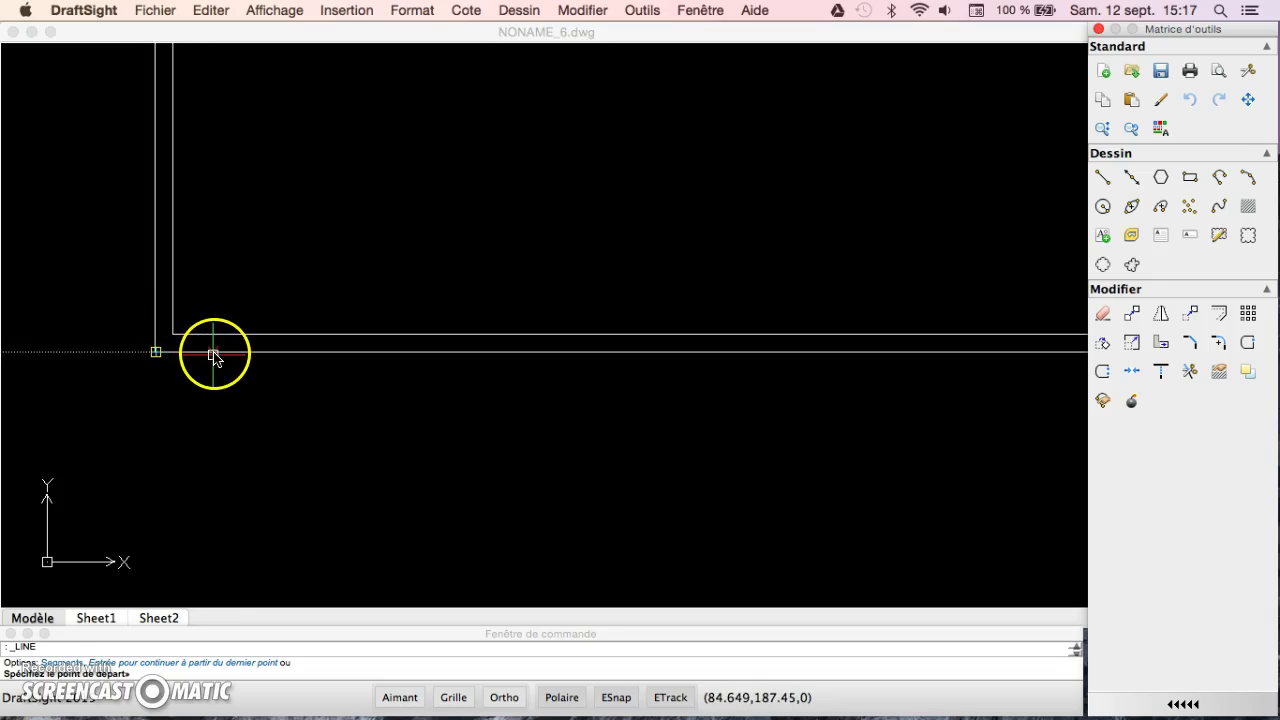
type("1")
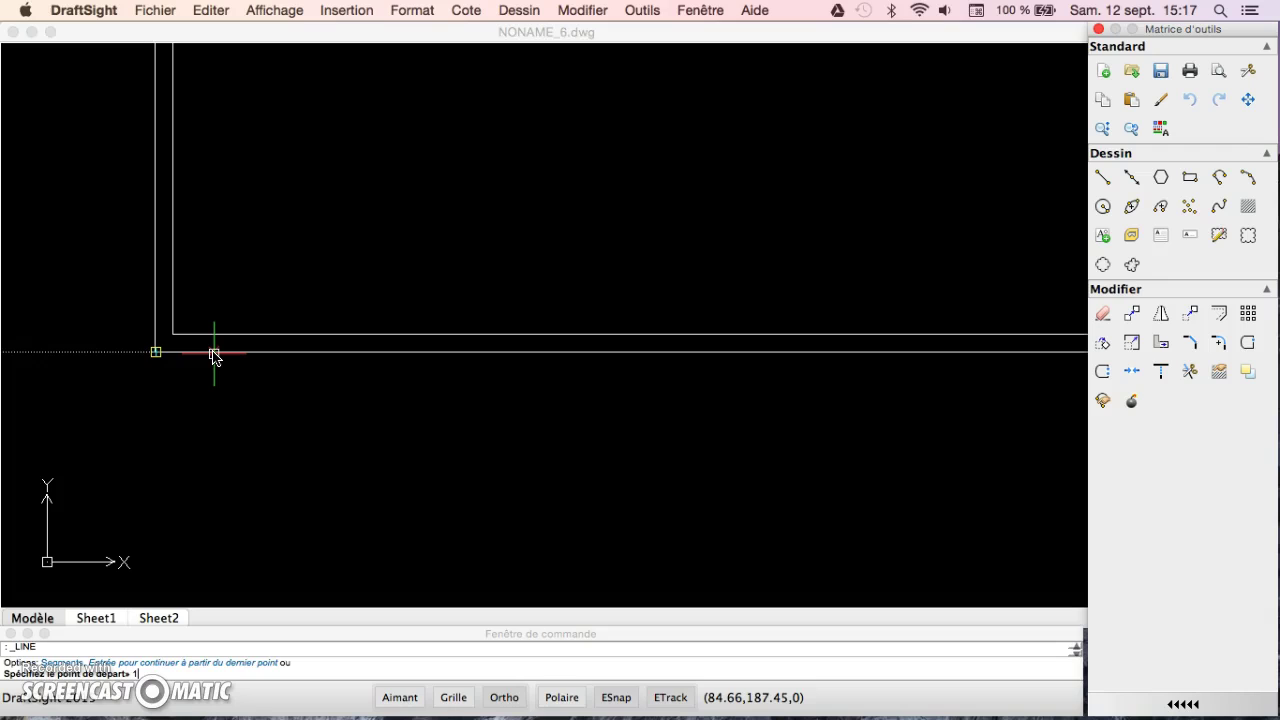
type(".")
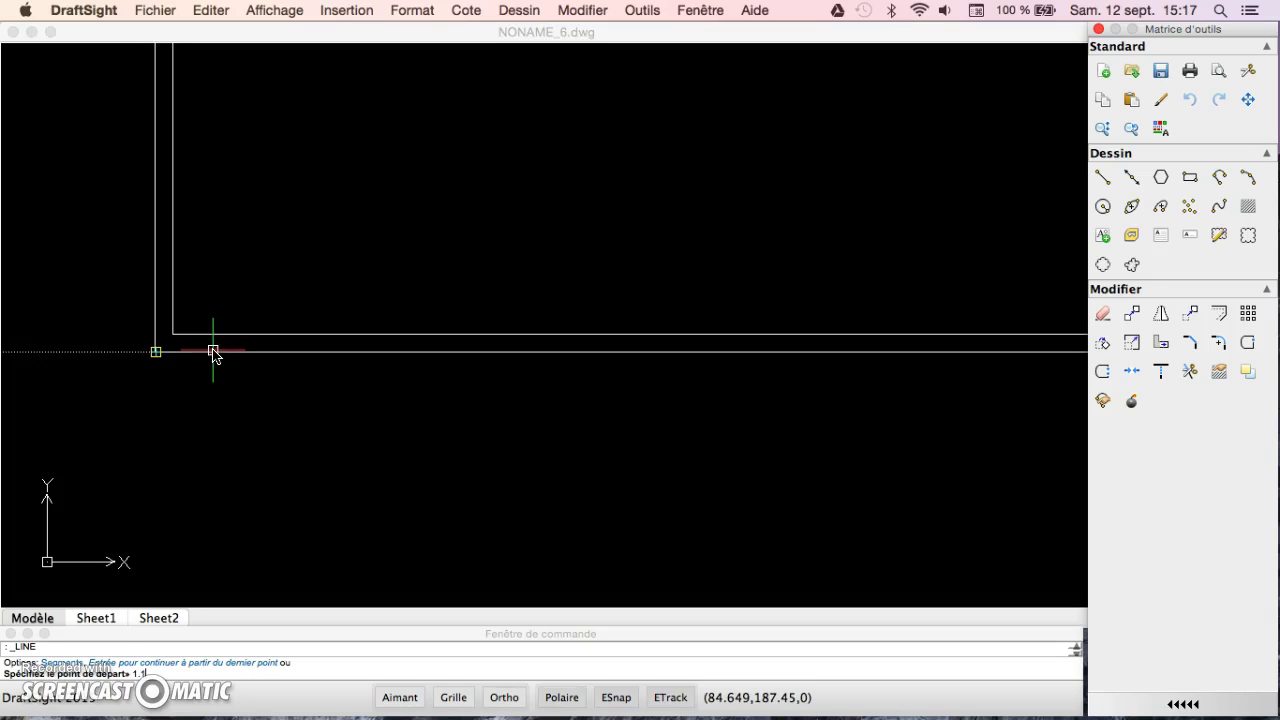
type("1")
key("Return")
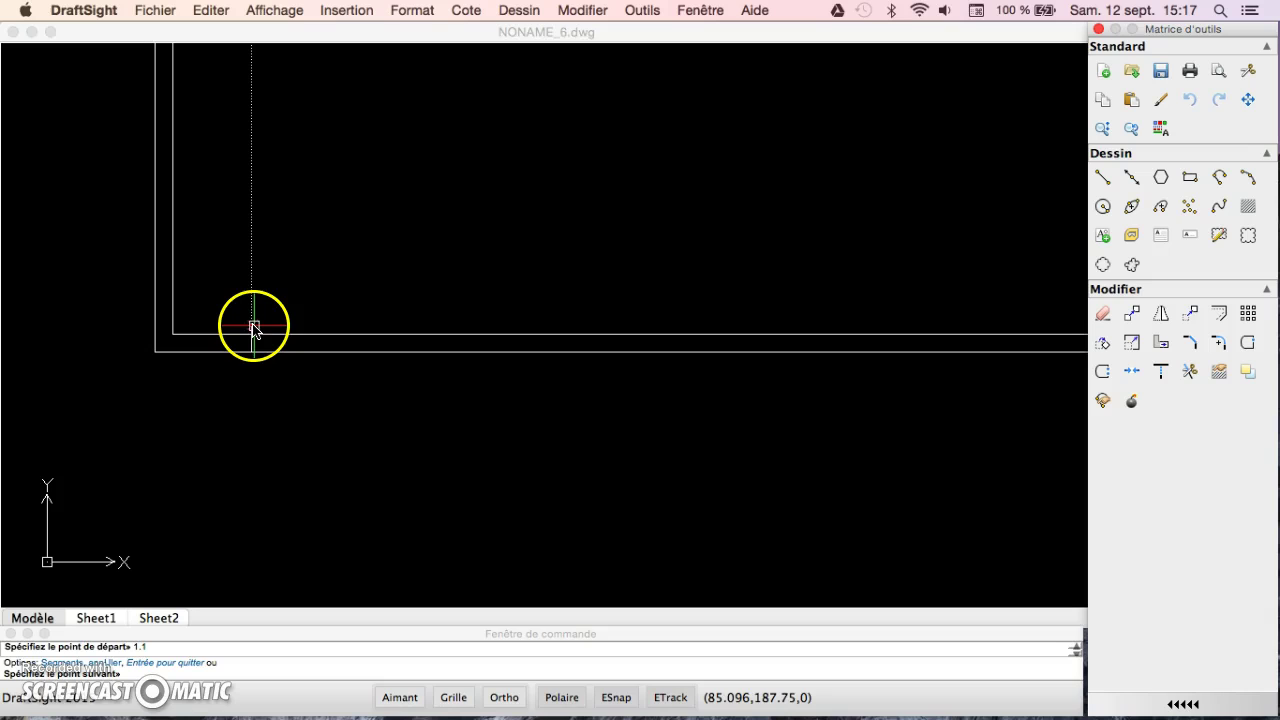
left_click(252, 321)
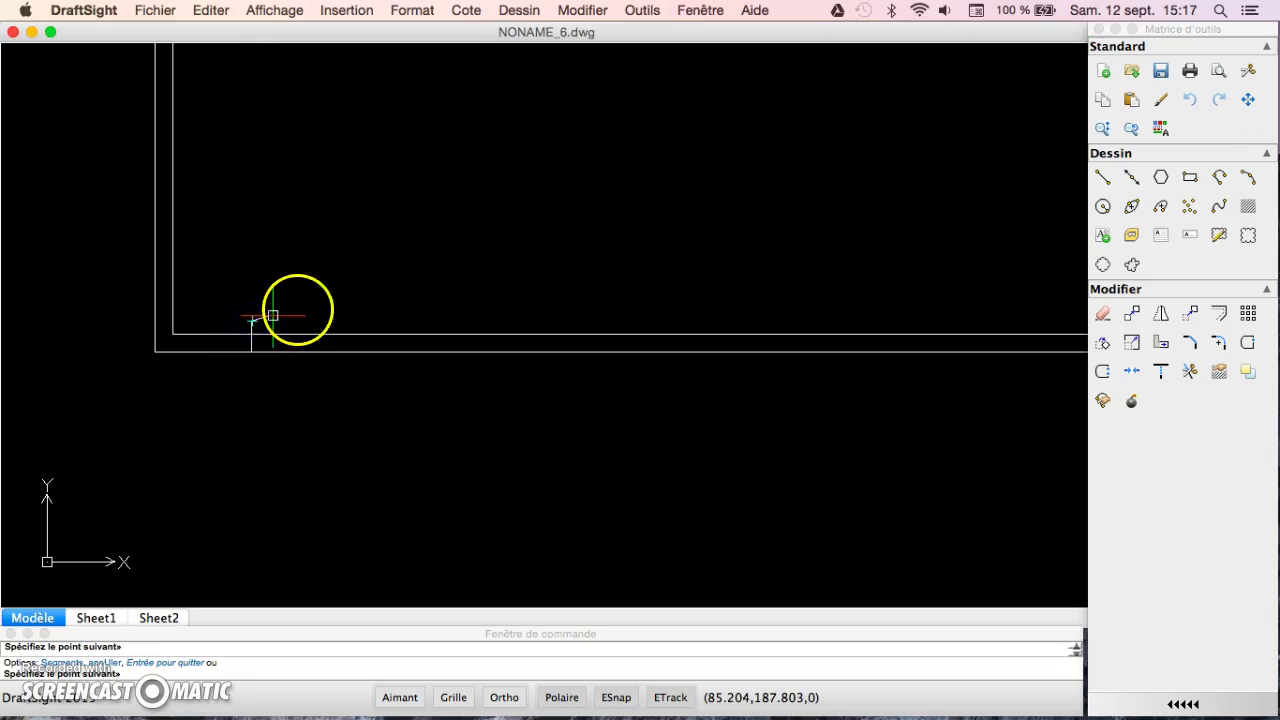
key("Escape")
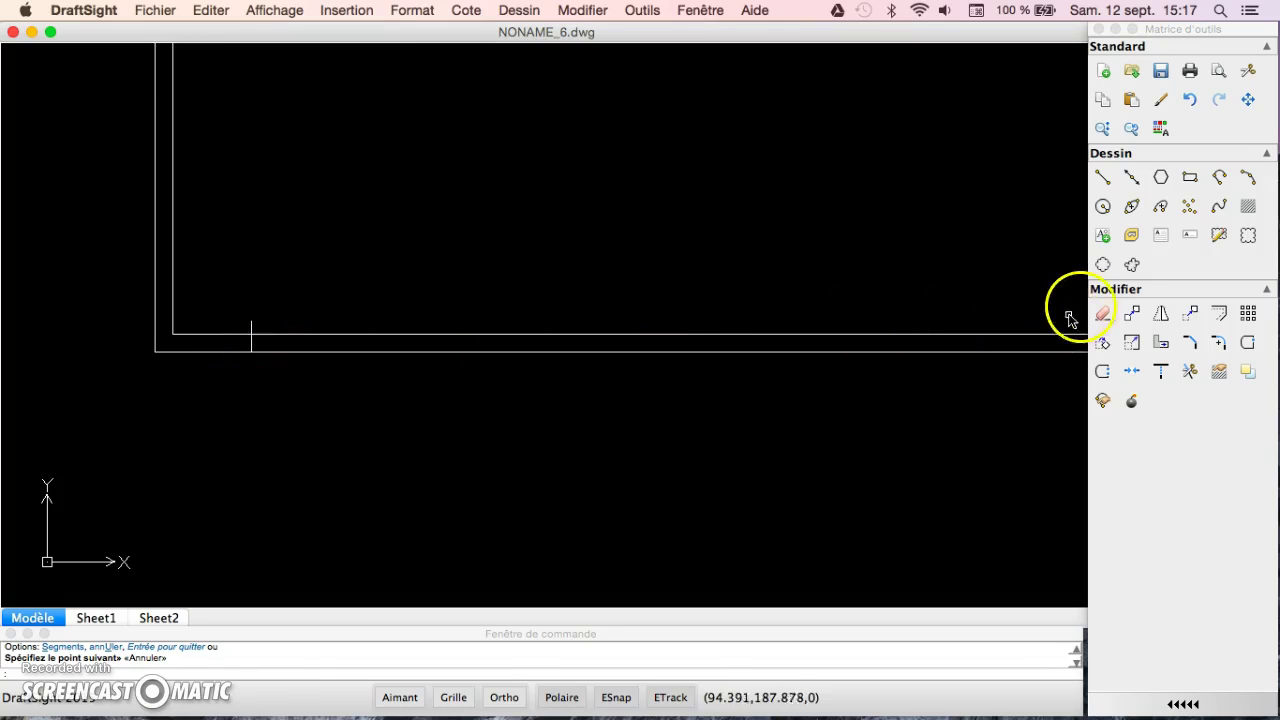
Copy the short vertical line 1.6 m to the right along the lower wall, using its lower endpoint as base point.
left_click(1134, 317)
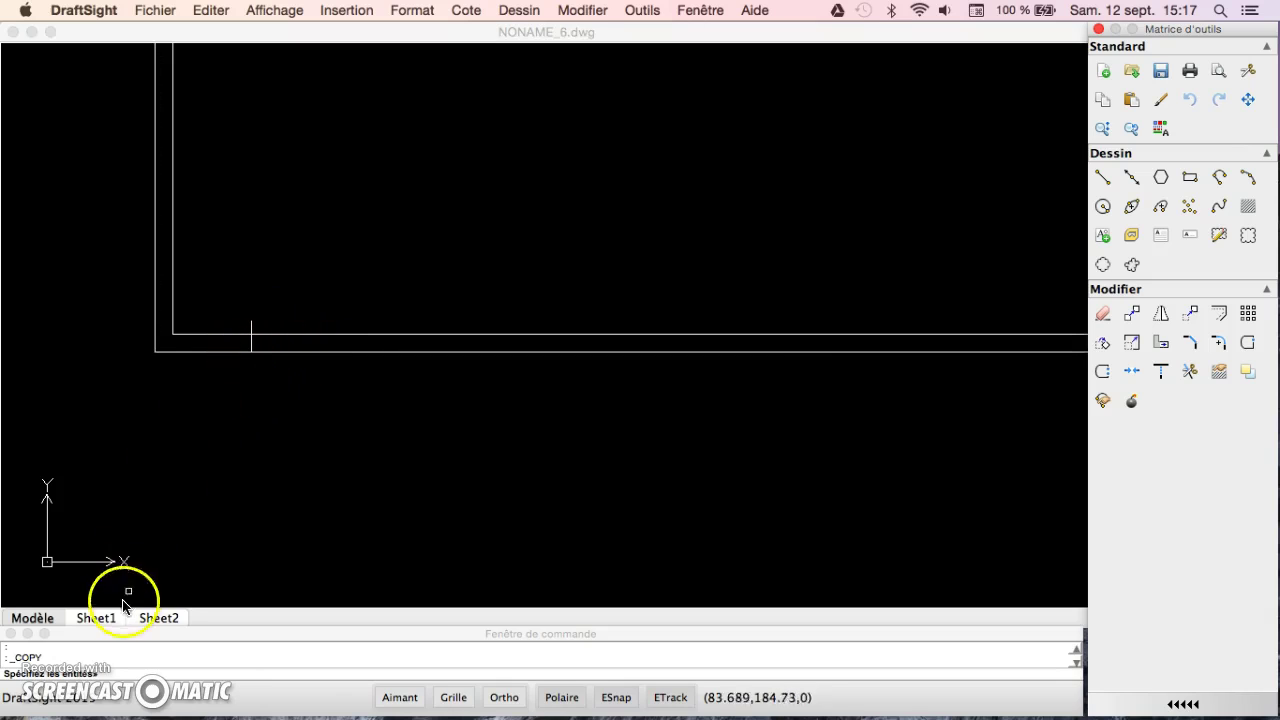
left_click(250, 340)
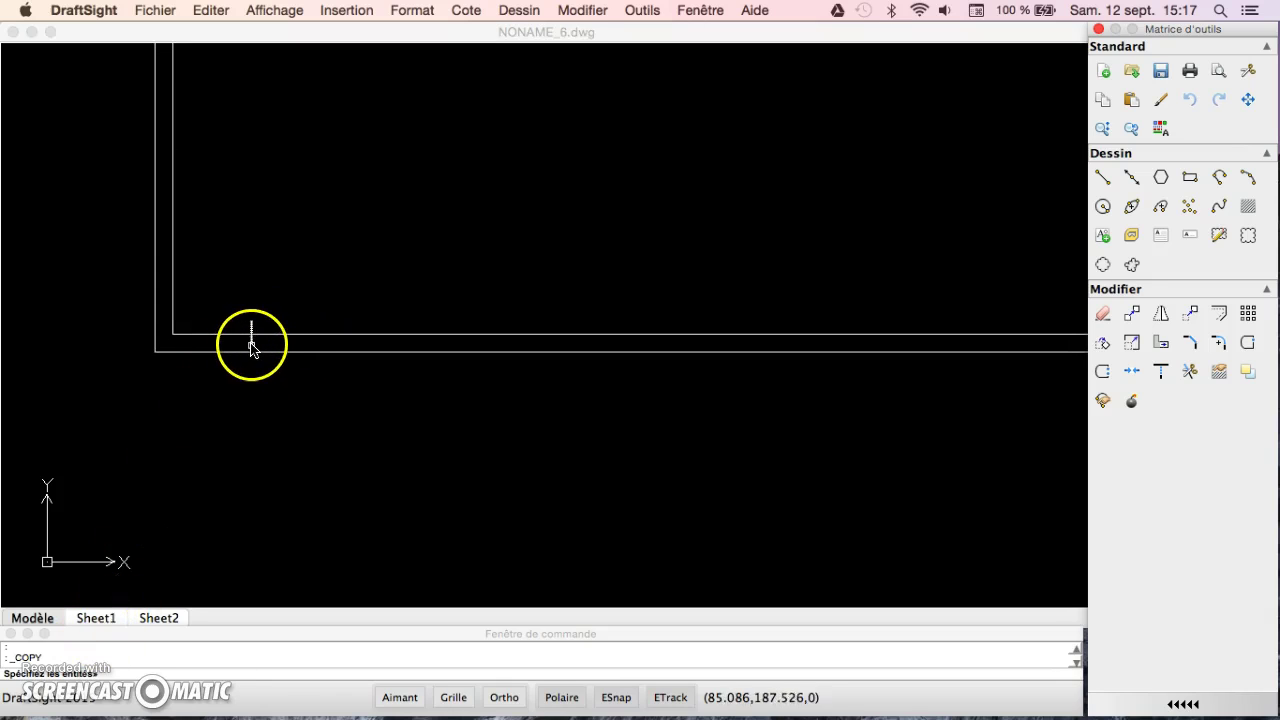
left_click(250, 345)
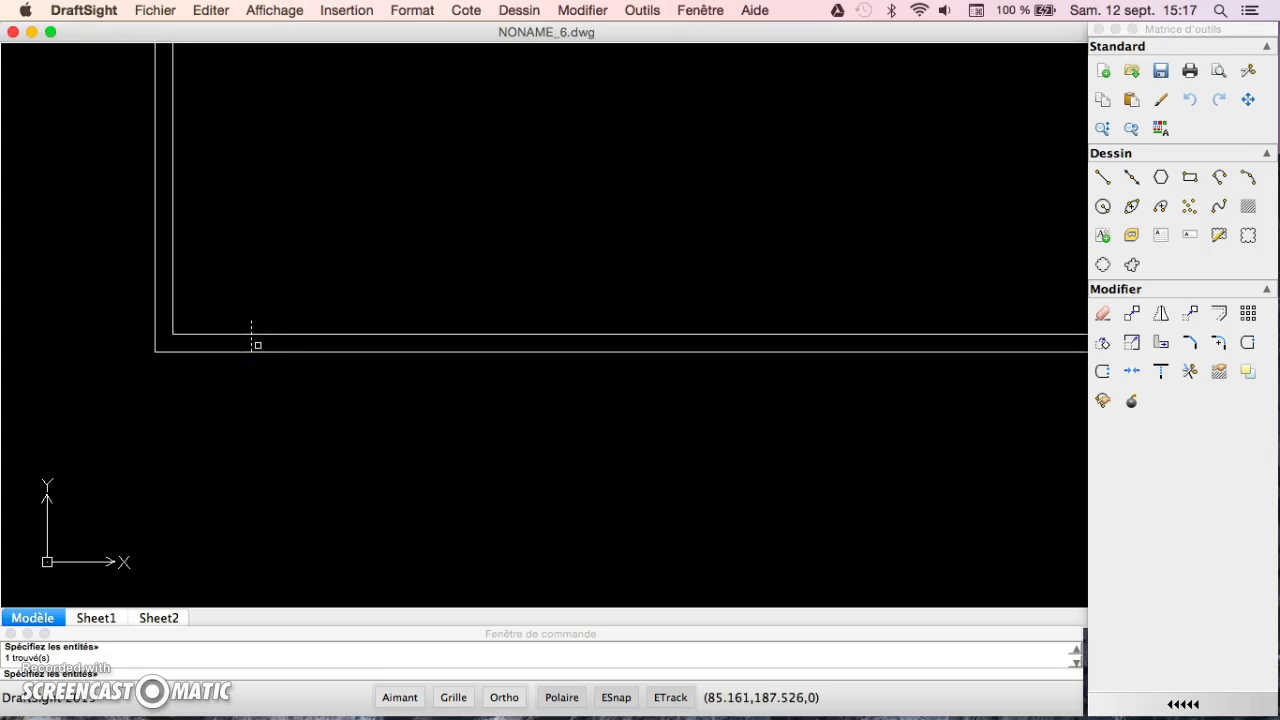
key("Return")
mouse_move(259, 342)
left_mouse_down()
mouse_move(290, 352)
mouse_move(251, 352)
left_mouse_up()
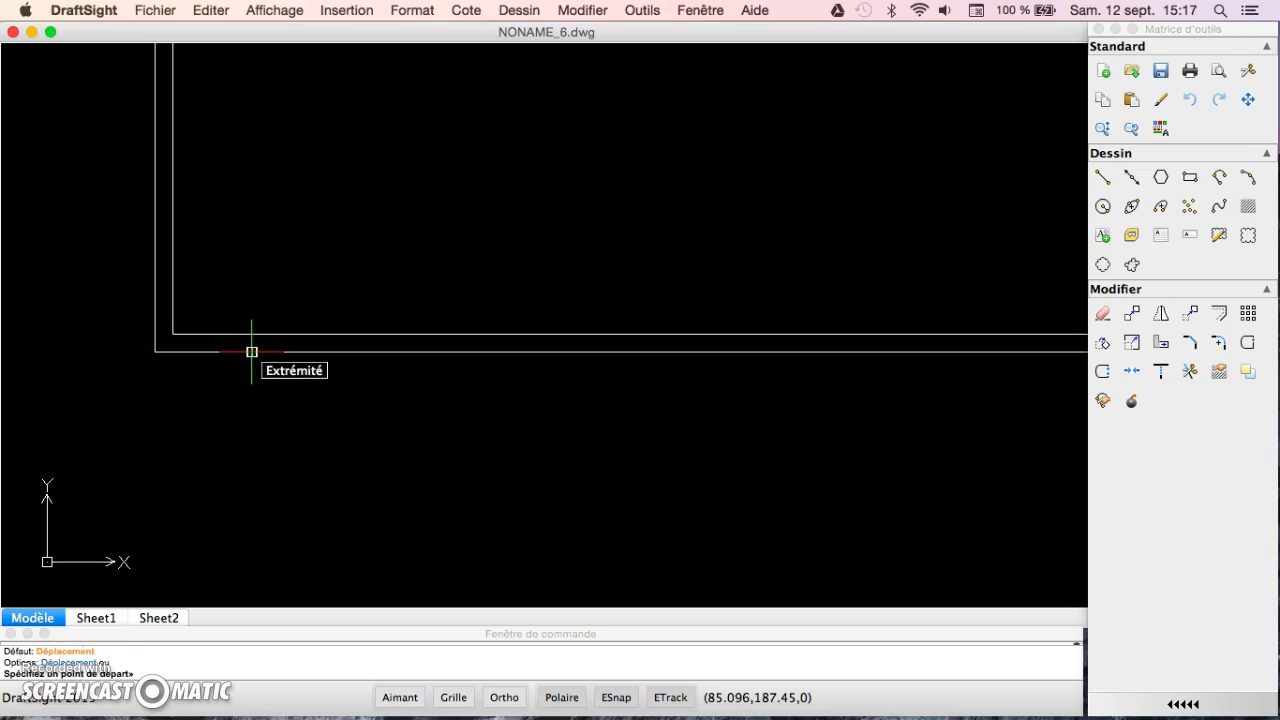
left_click(251, 352)
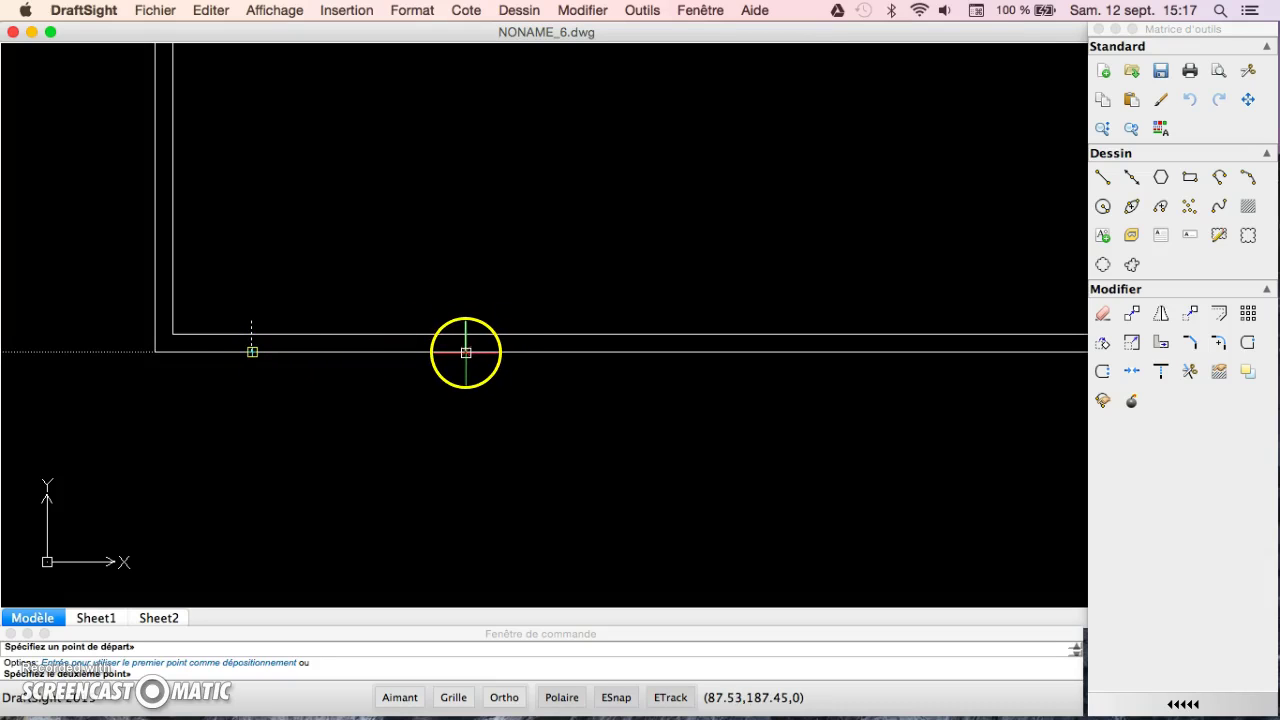
key("F8")
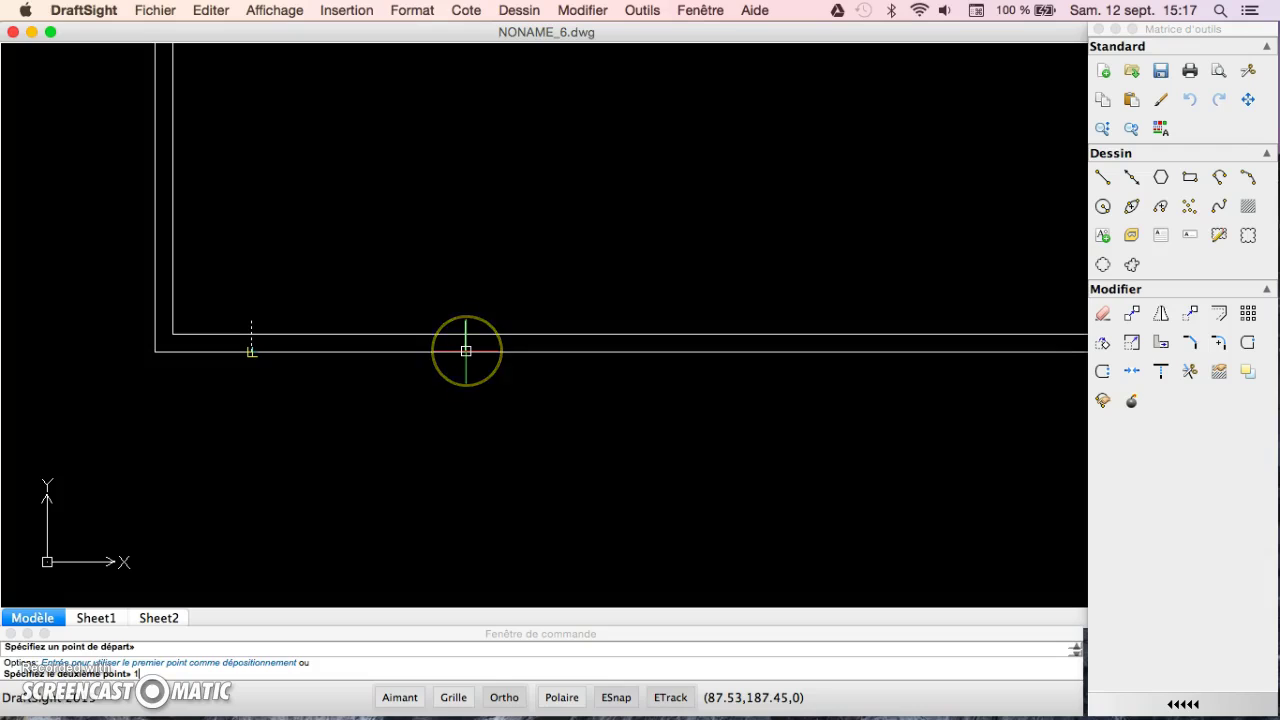
type("6")
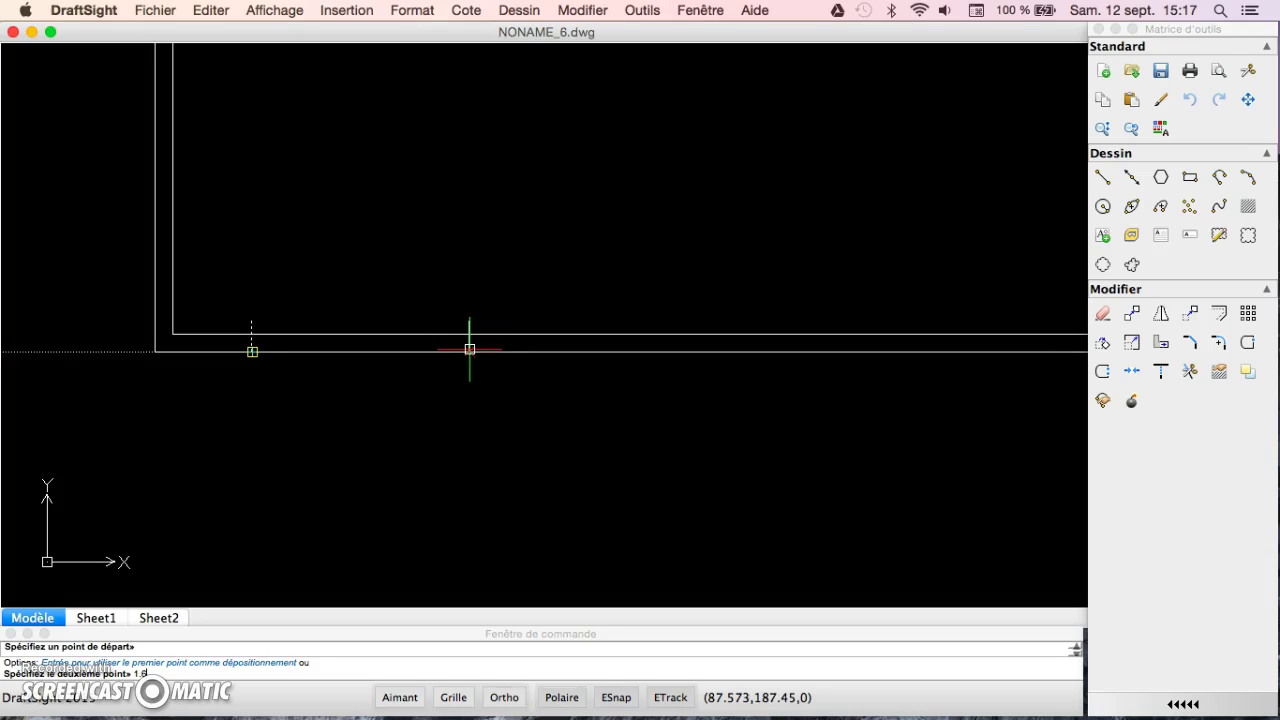
key("Return")
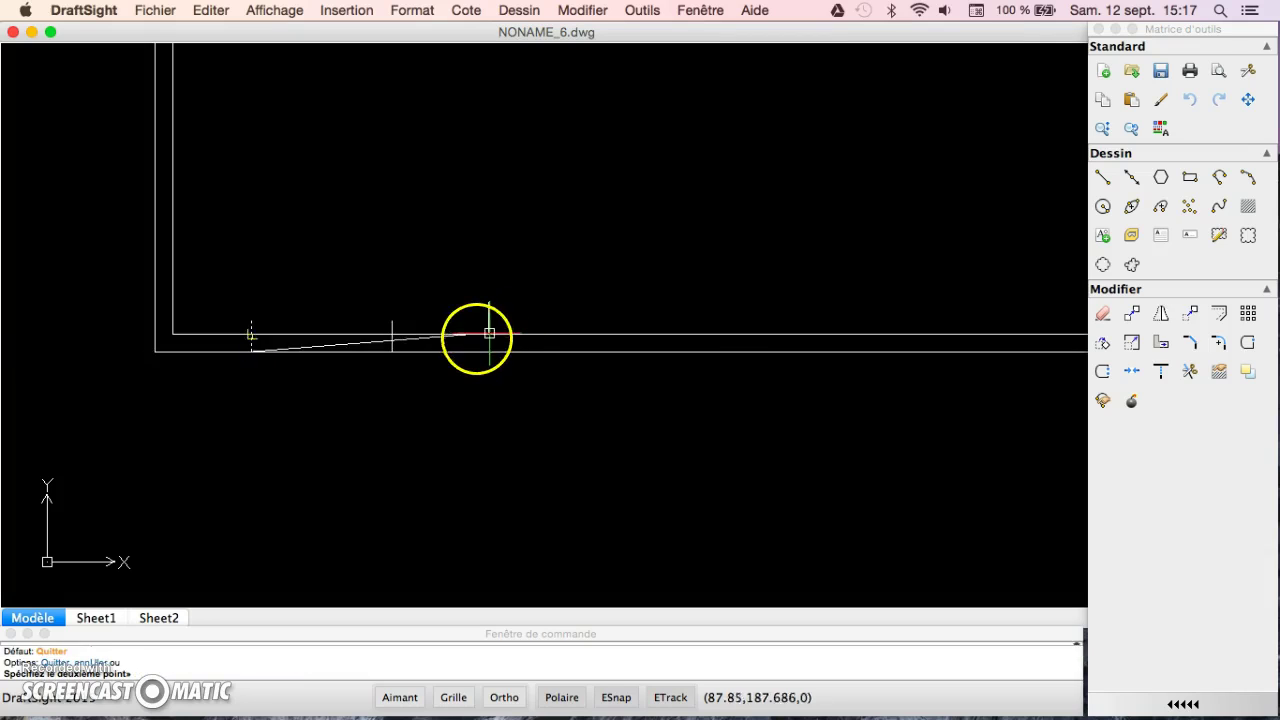
key("Escape")
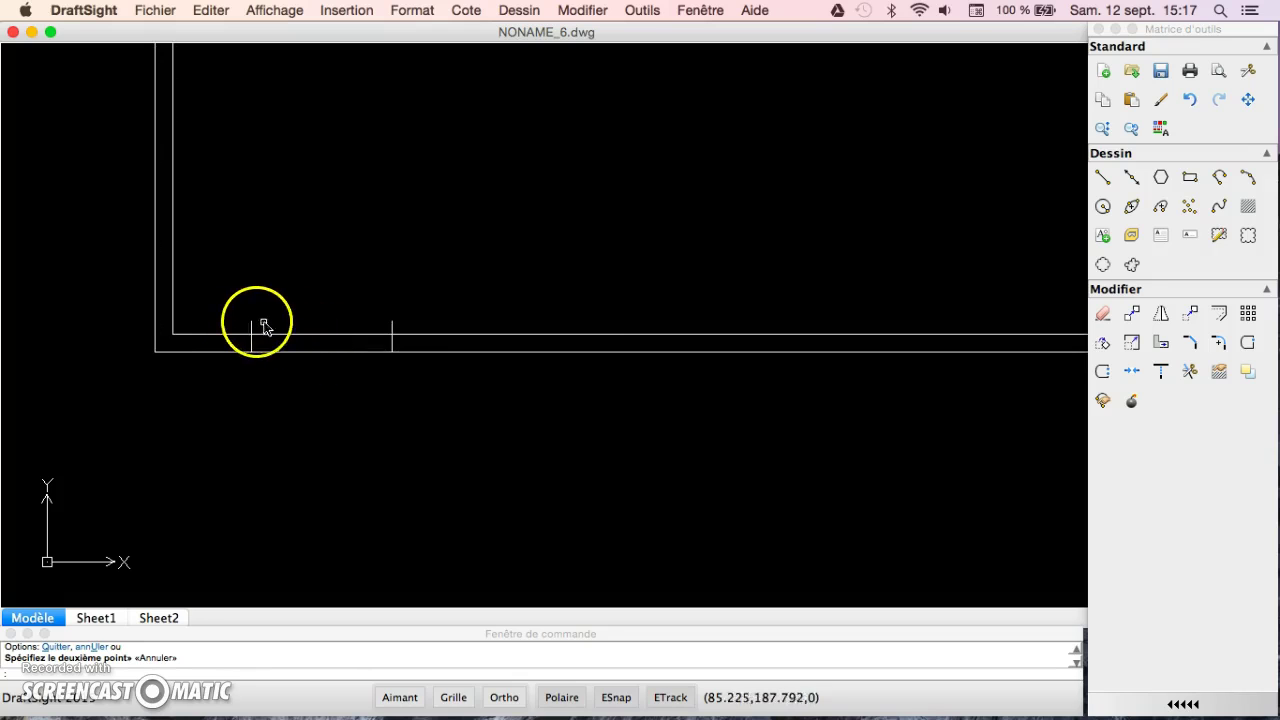
Trim both wall lines between the two short vertical lines and cut off their ends above the inner wall line to form the opening.
left_click(1190, 371)
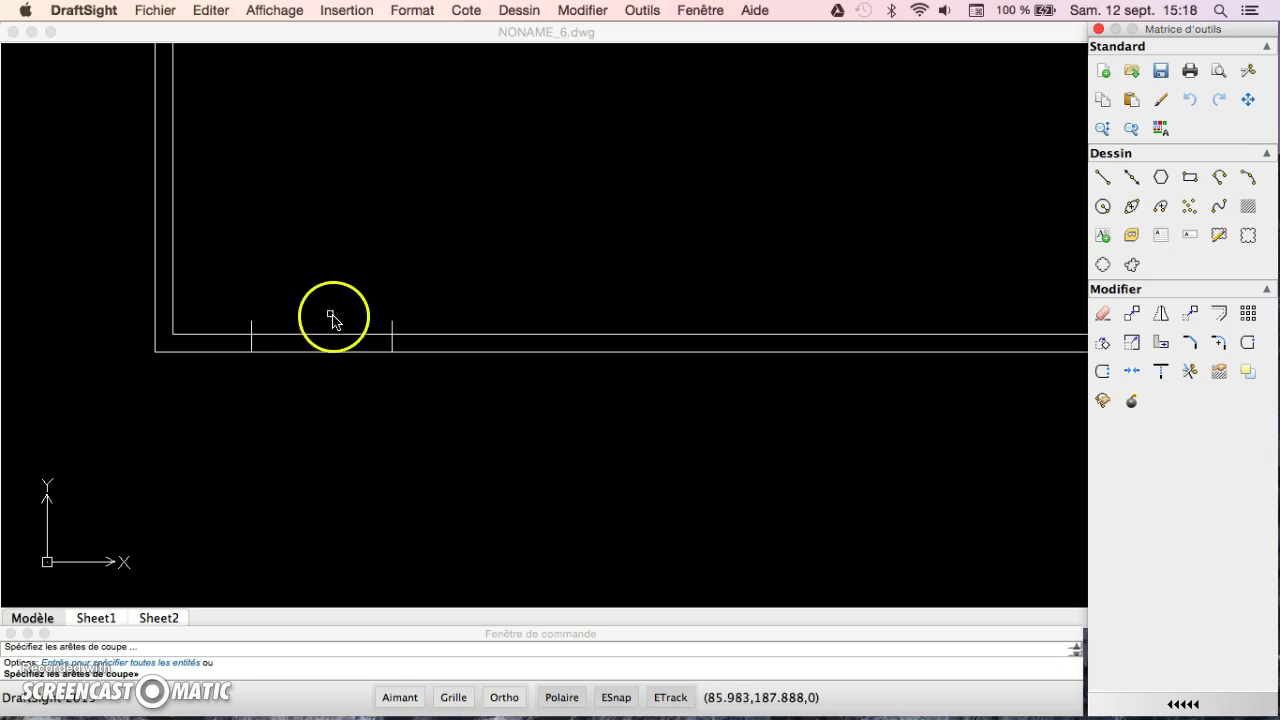
left_click(294, 308)
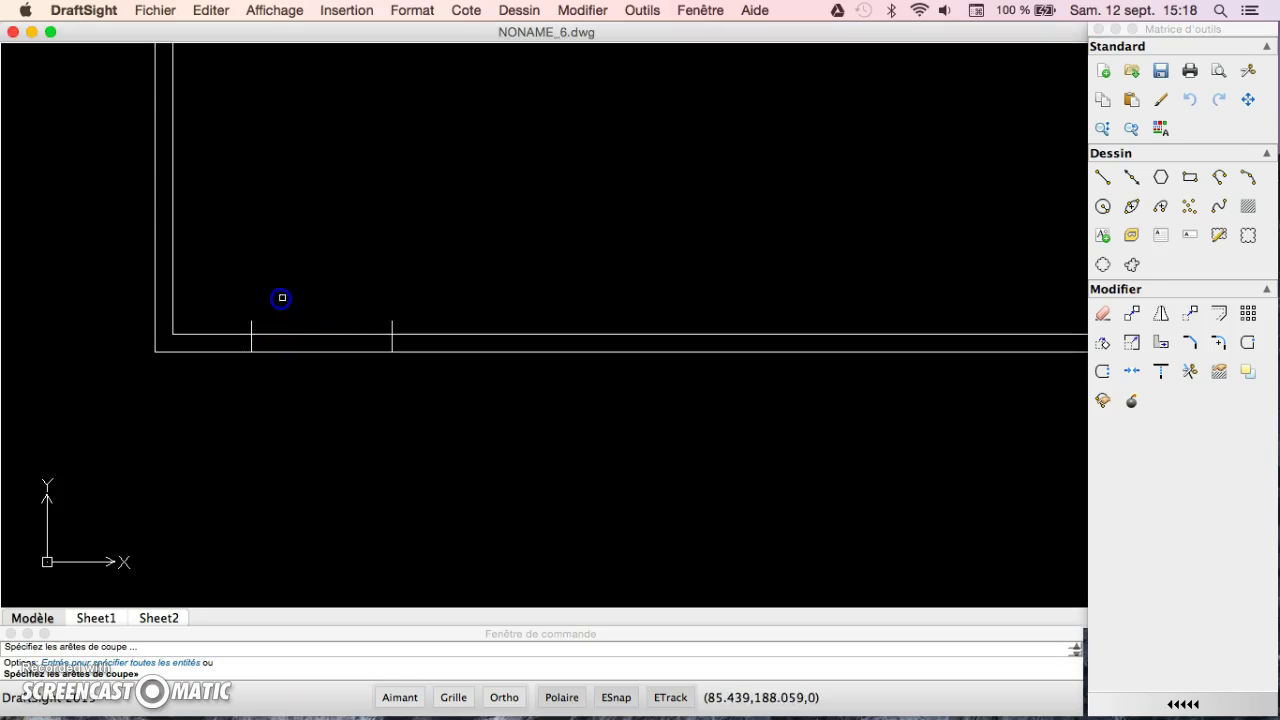
left_click(367, 400)
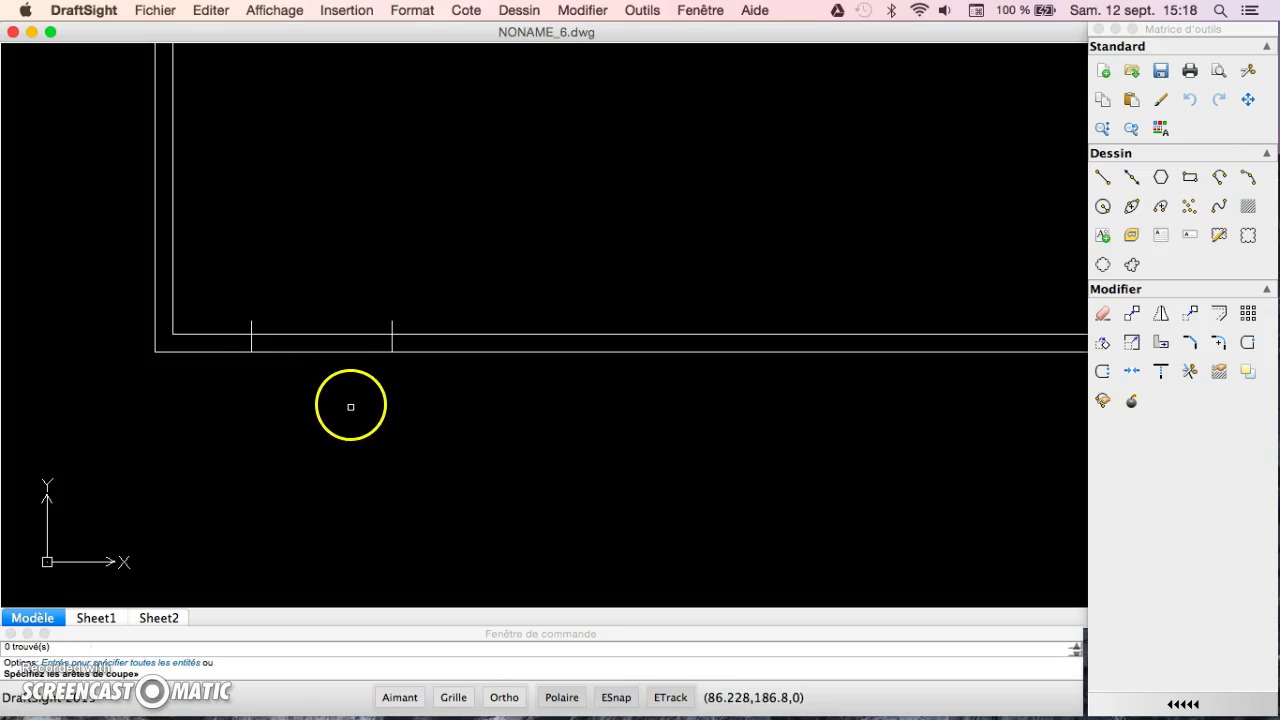
left_click(281, 298)
left_click(372, 390)
left_click(385, 378)
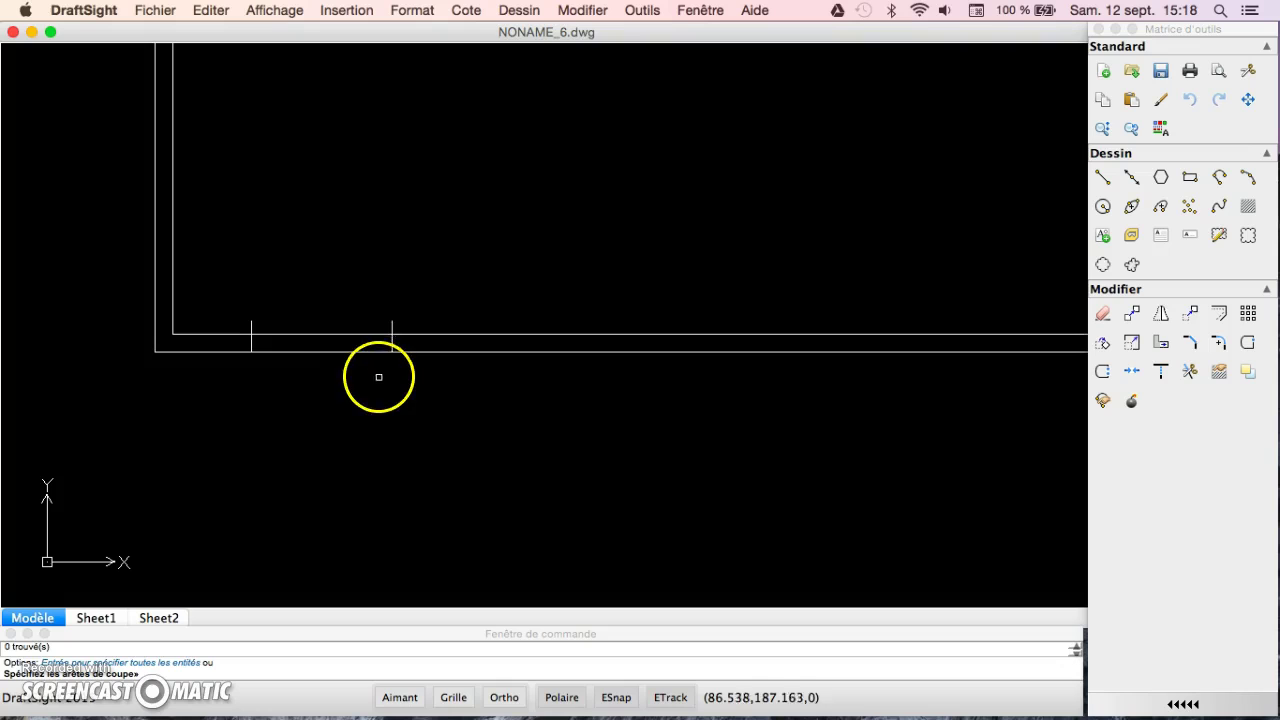
key("Return")
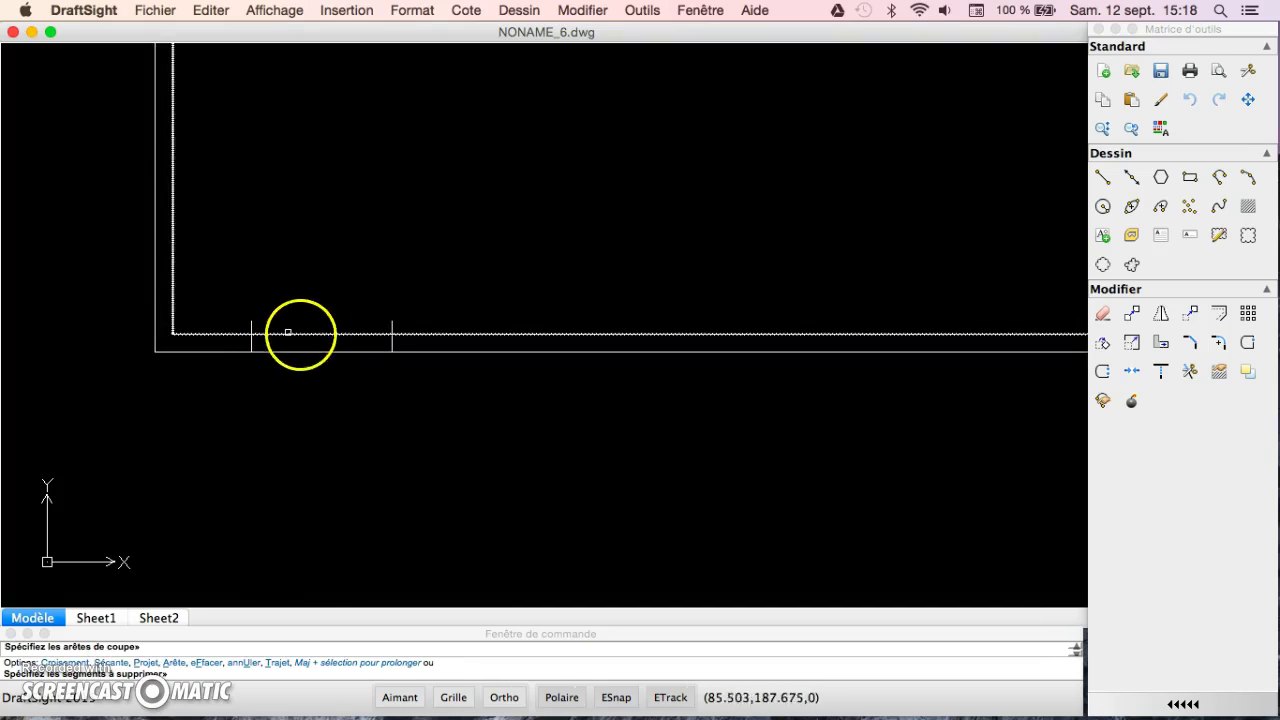
left_click(309, 333)
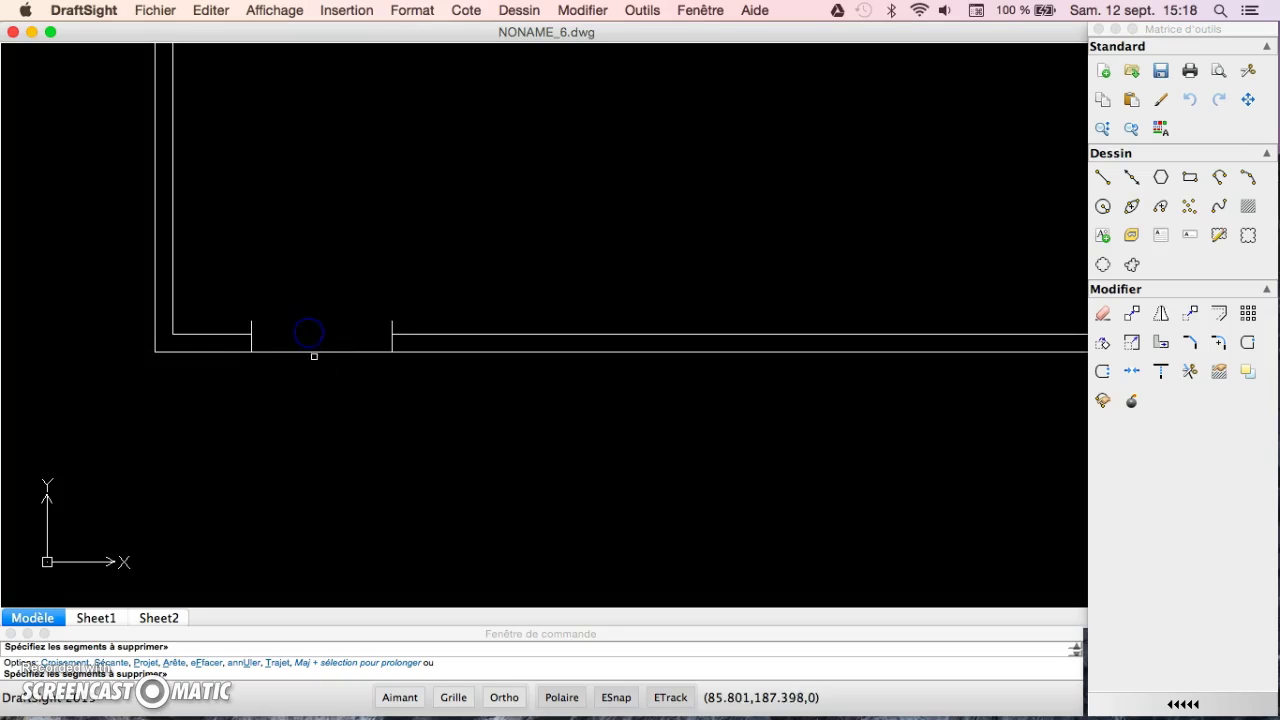
left_click(316, 351)
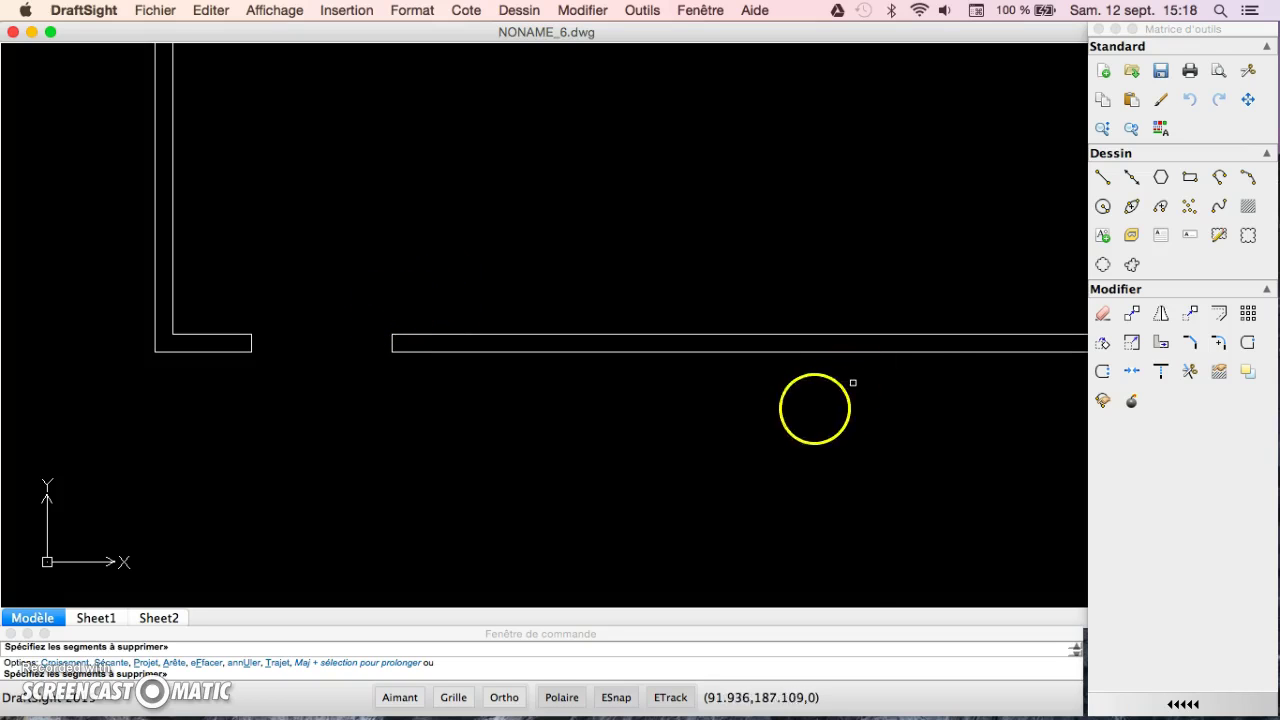
Draw a horizontal line across the opening, starting 0.07 m below the left jamb's inner corner and ending just past the right jamb.
left_click(1101, 177)
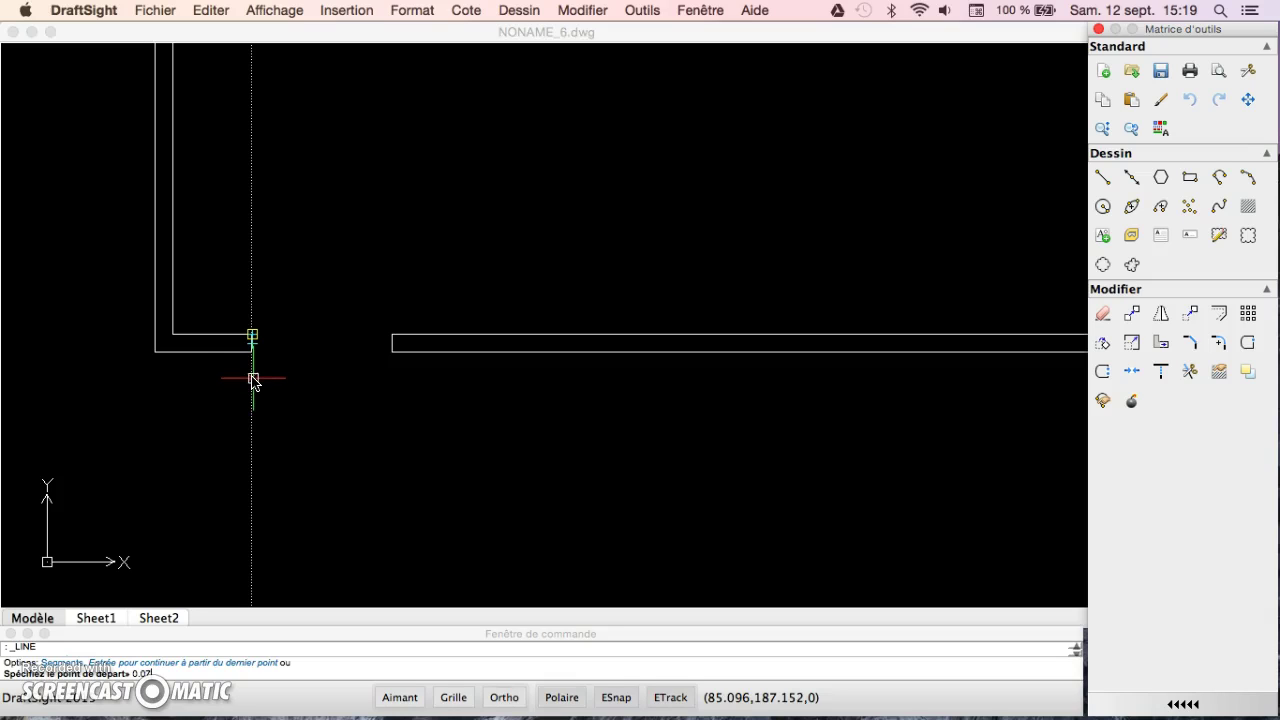
key("Return")
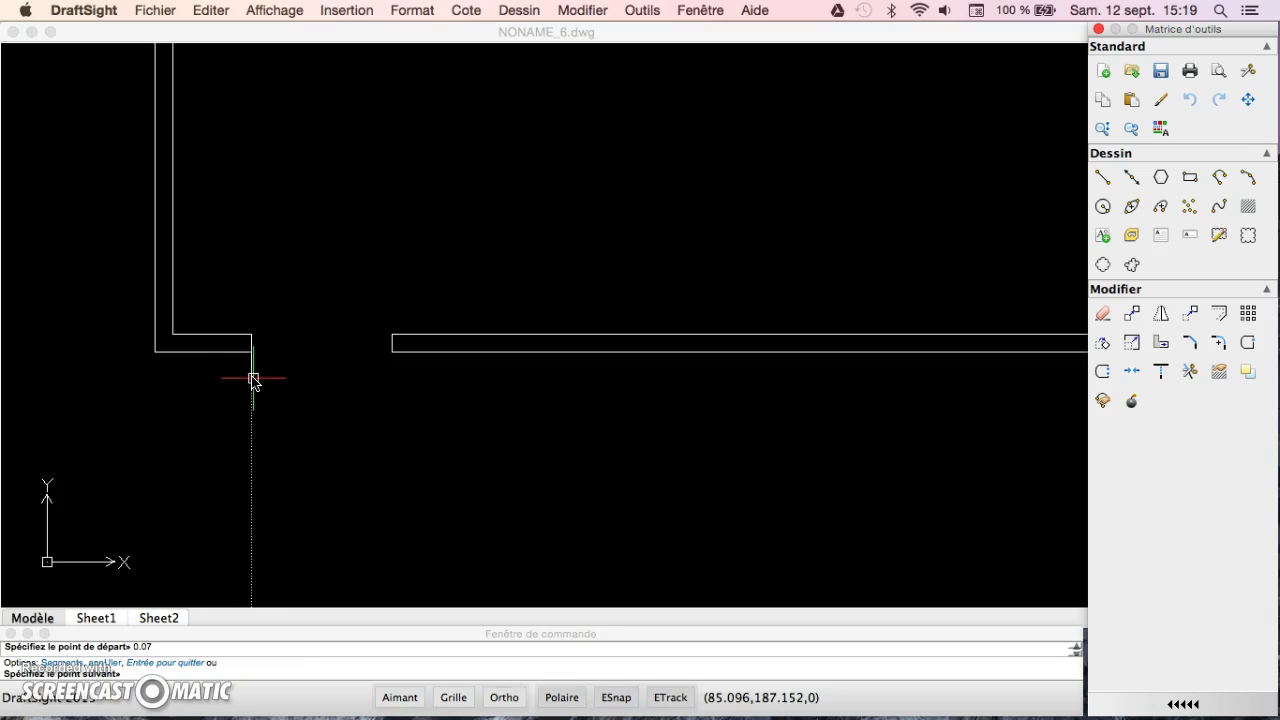
left_click(402, 340)
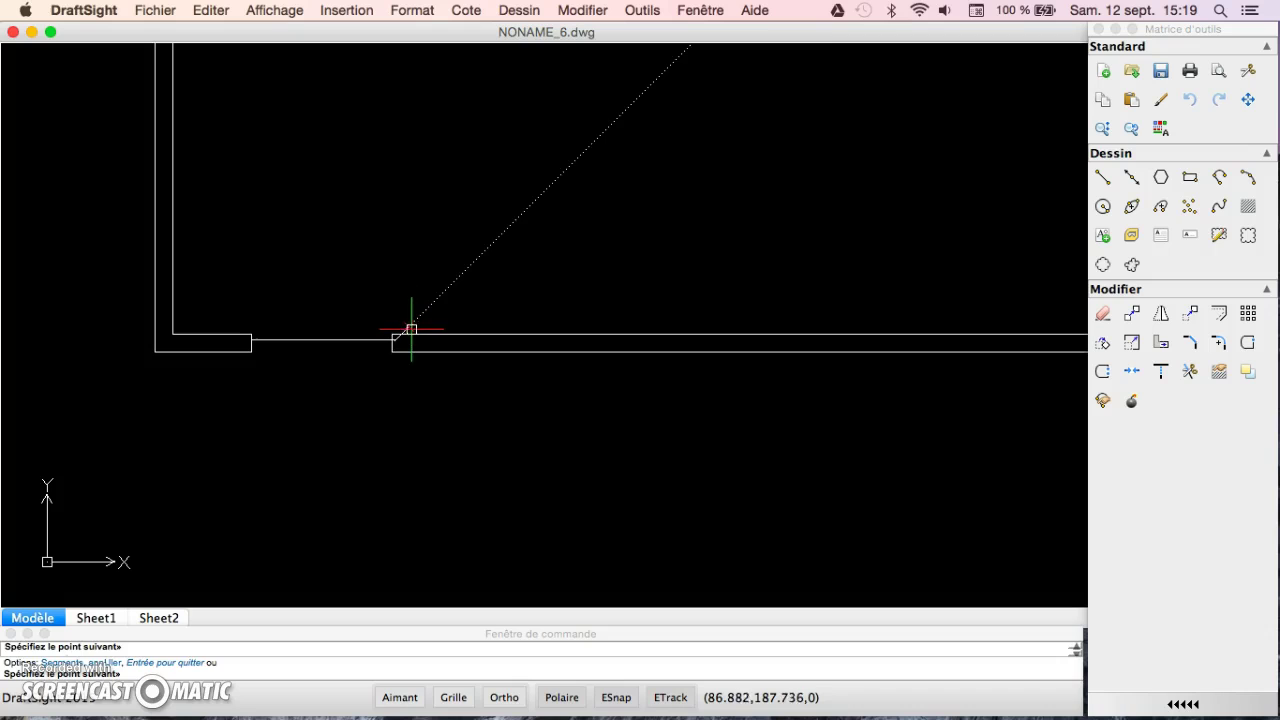
key("Escape")
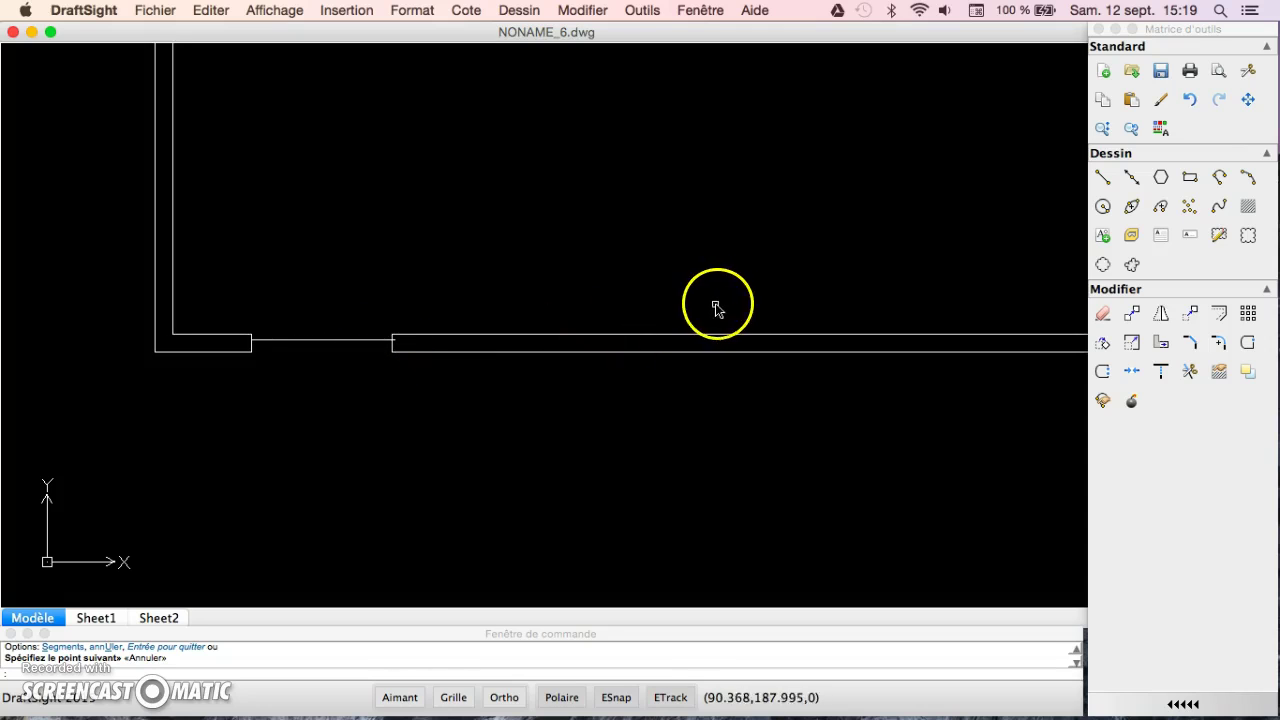
left_click(1134, 316)
left_click(351, 341)
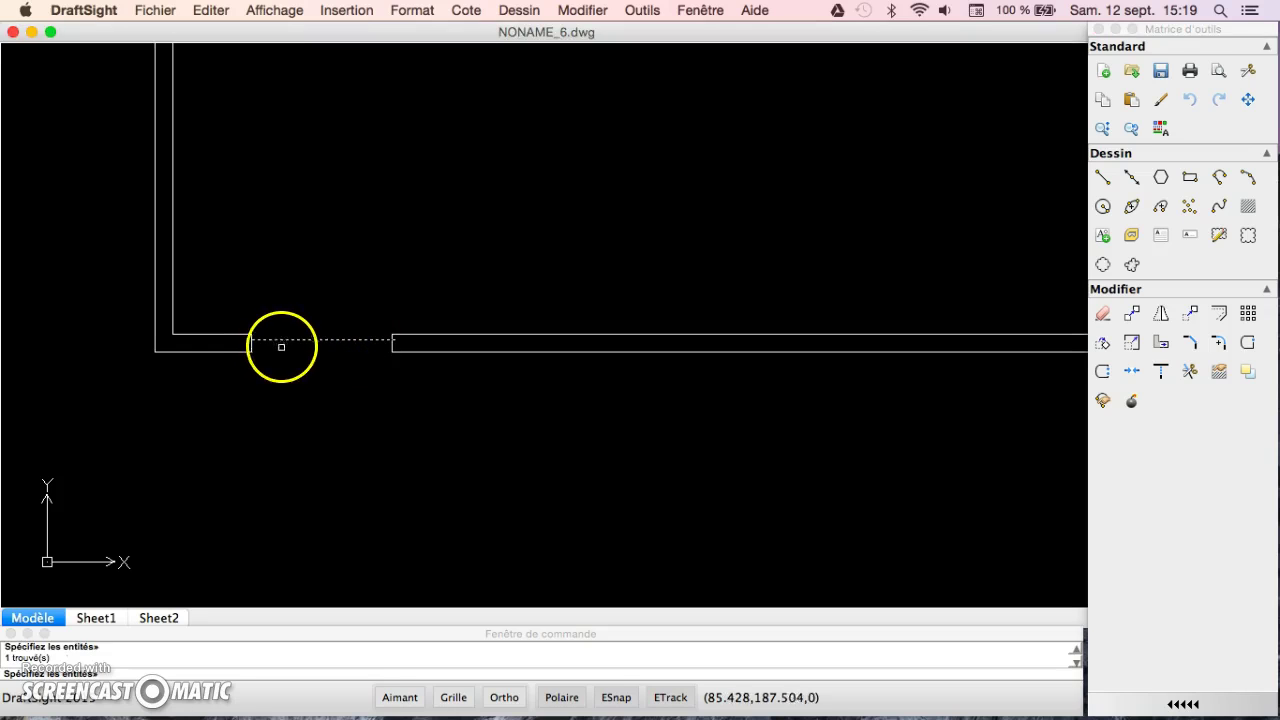
type("m")
key("Return")
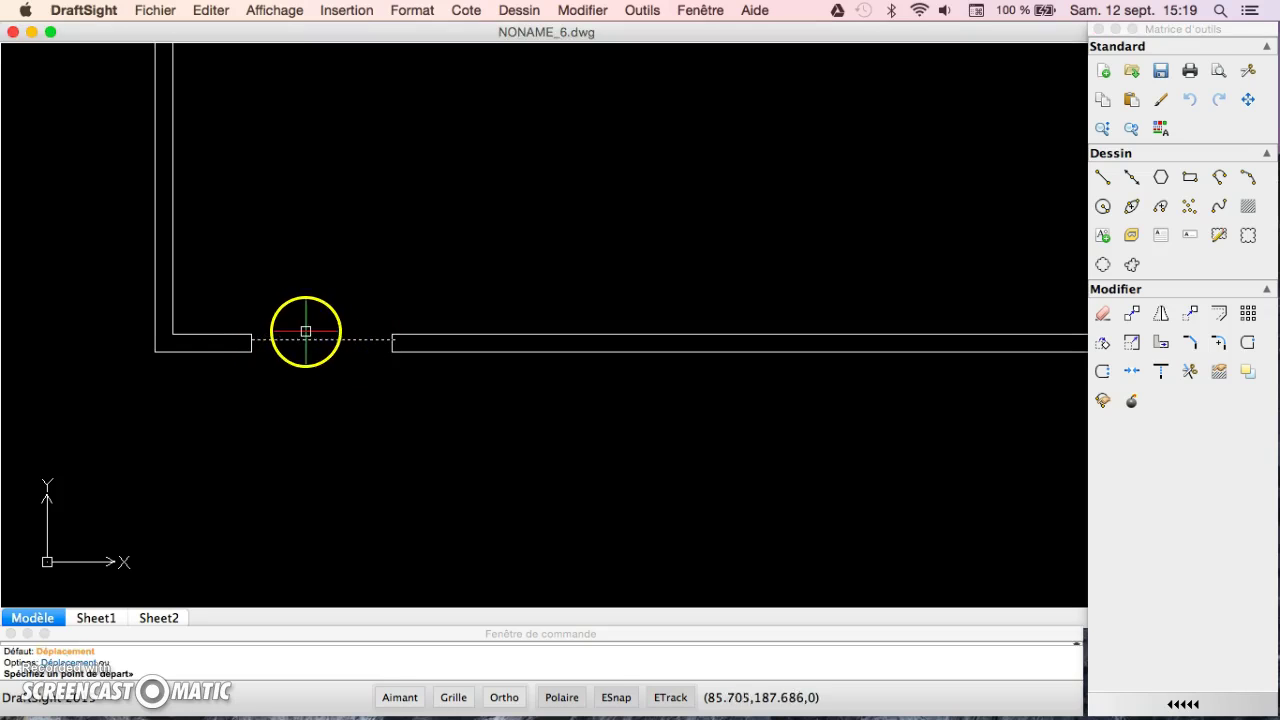
left_click(254, 318)
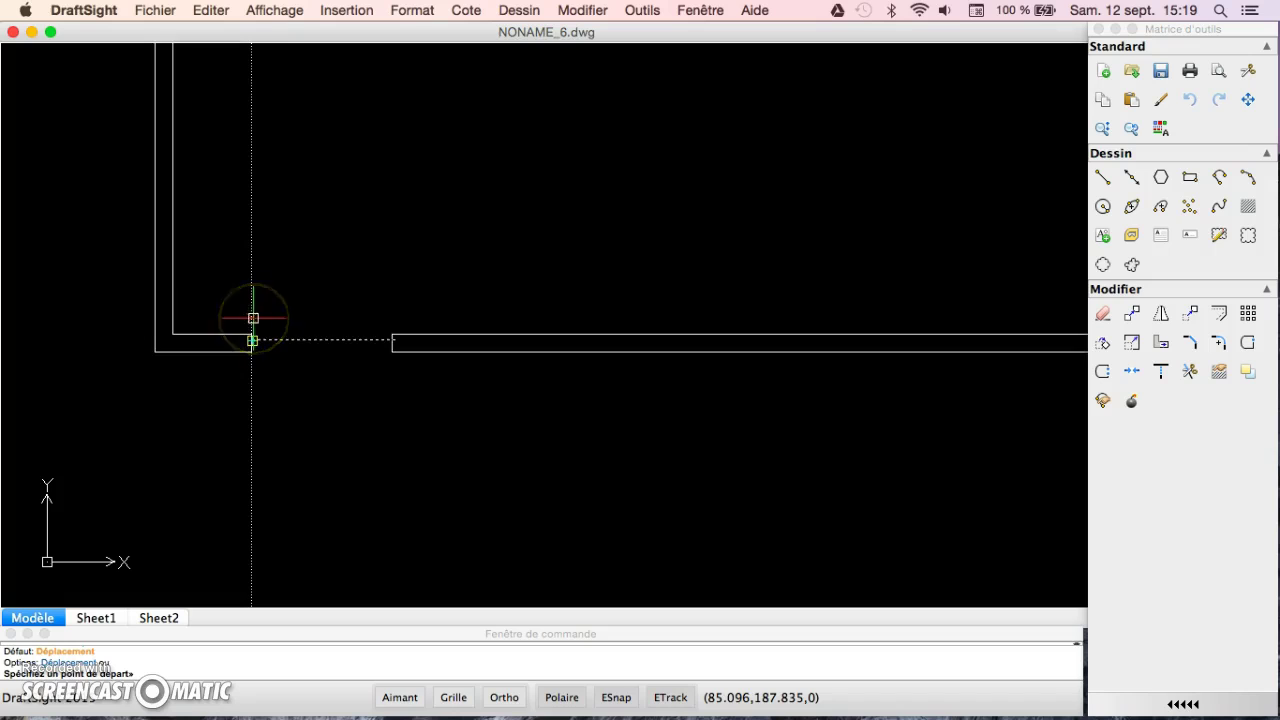
scroll(253, 318, "up", 5)
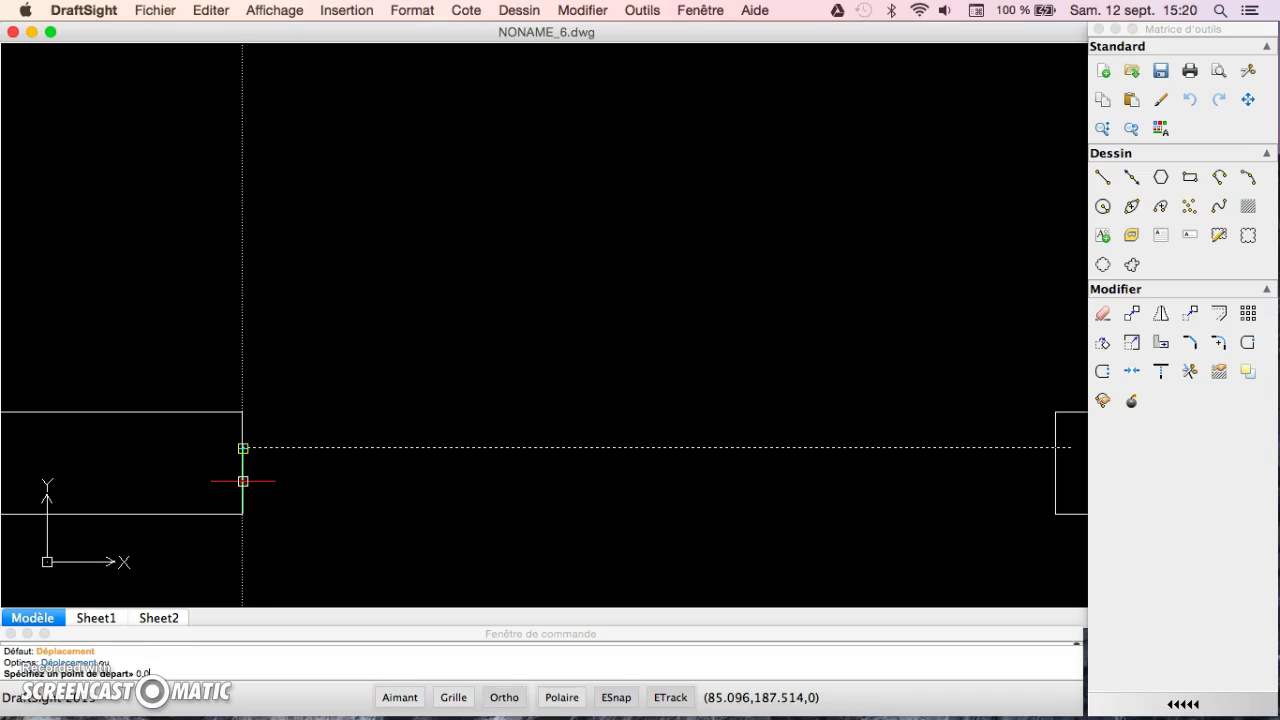
left_click(242, 480)
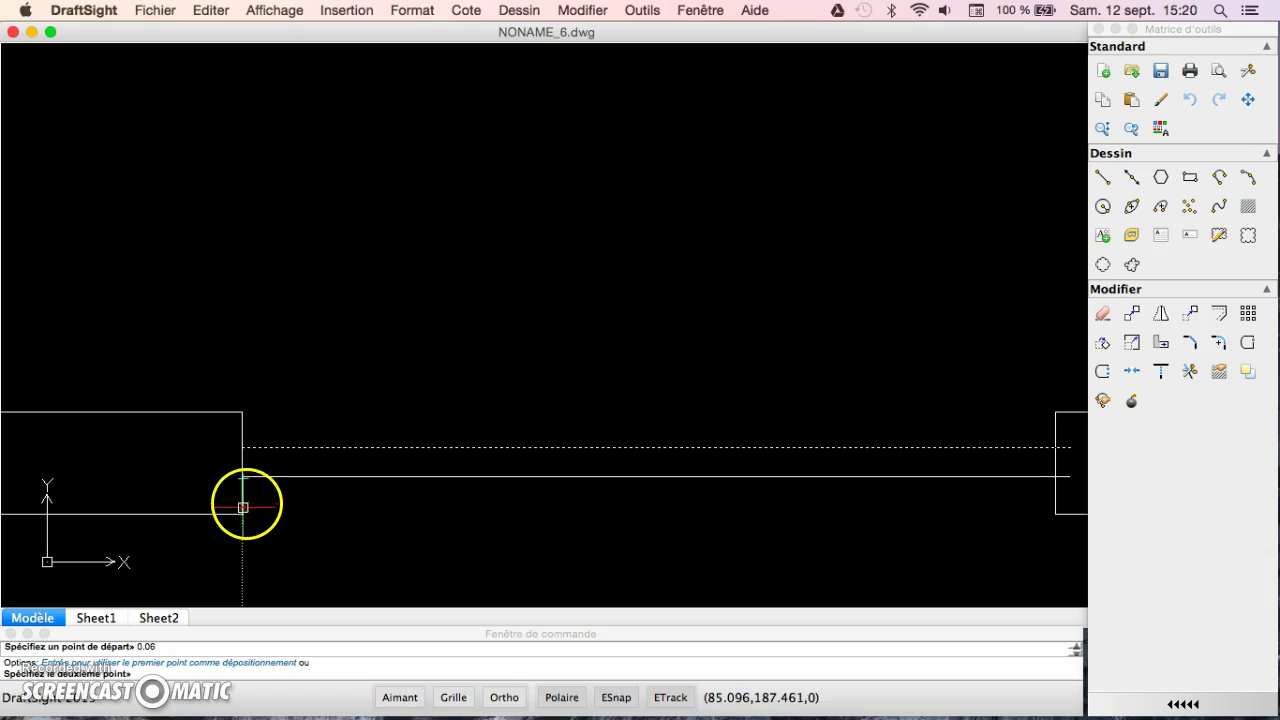
left_click(255, 505)
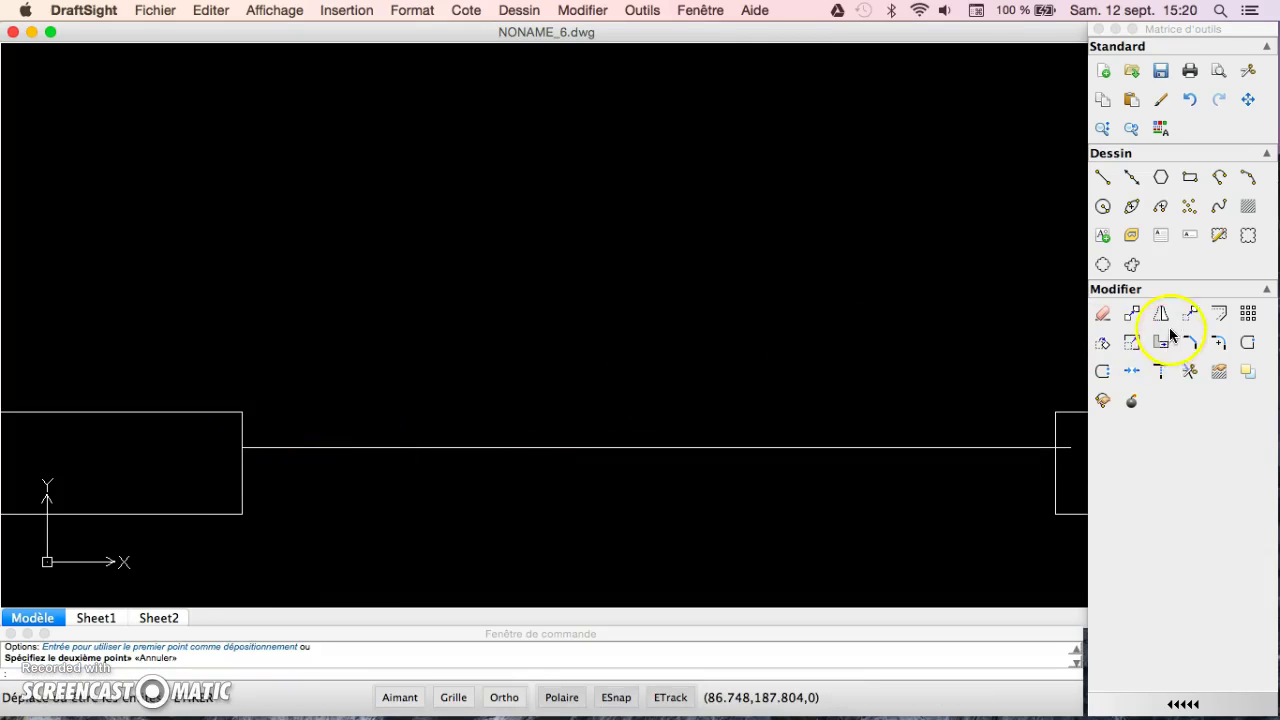
left_click(1136, 314)
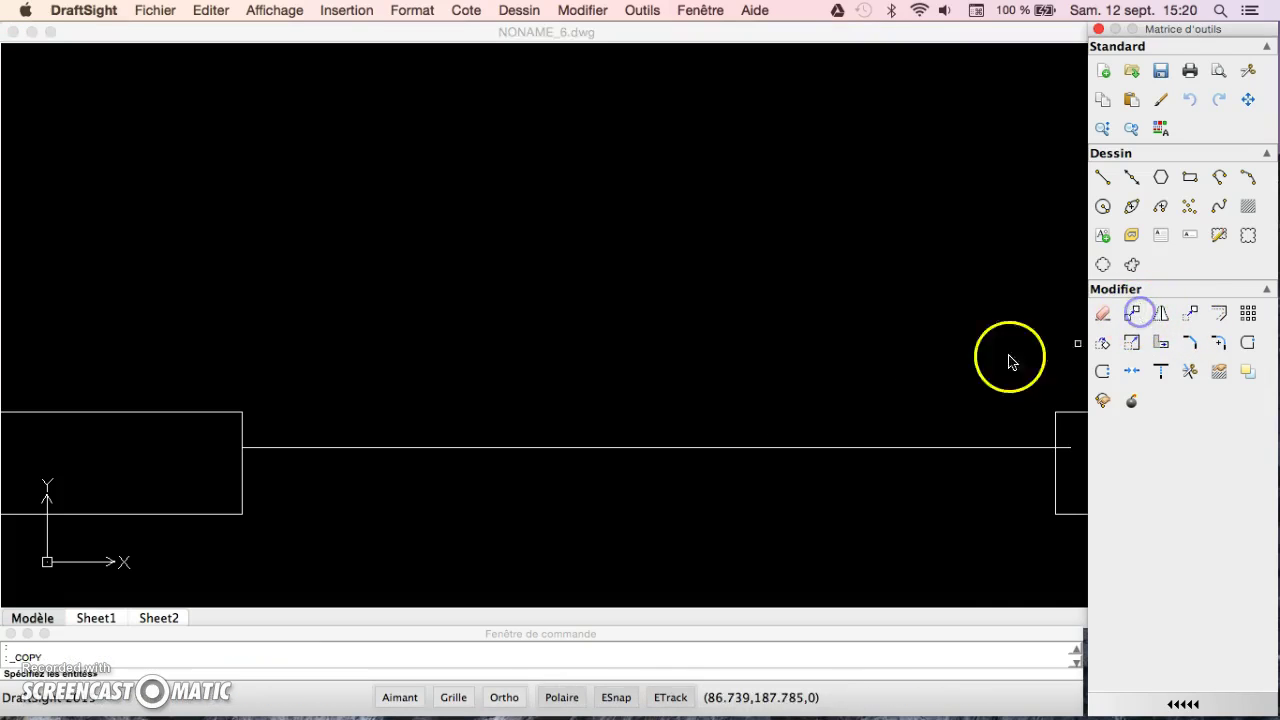
left_click(431, 448)
left_click(431, 448)
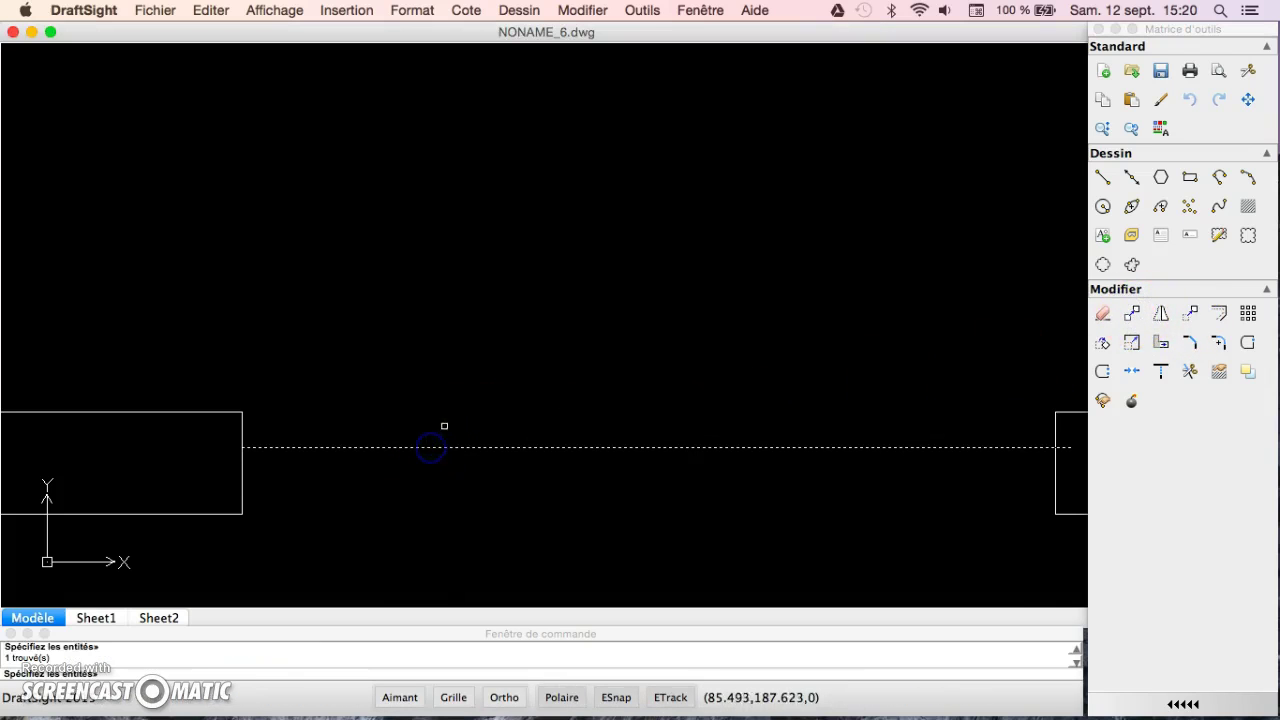
right_click(433, 440)
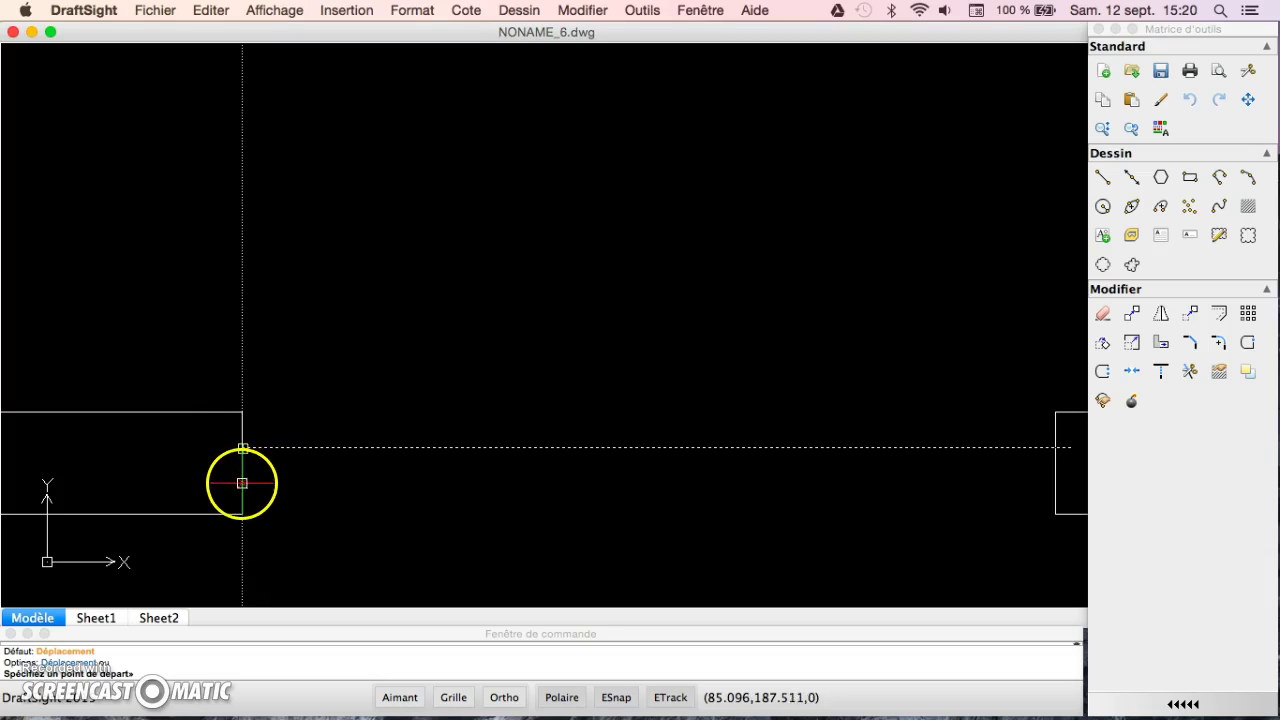
type("0")
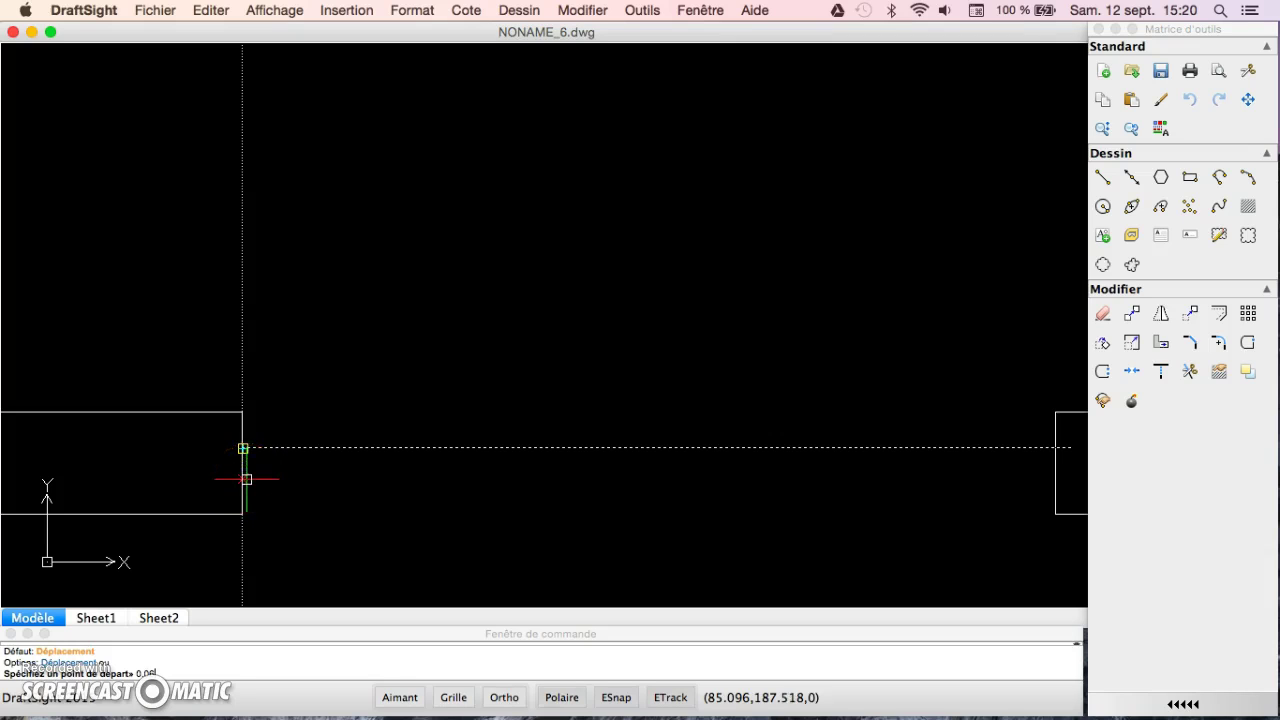
key("Return")
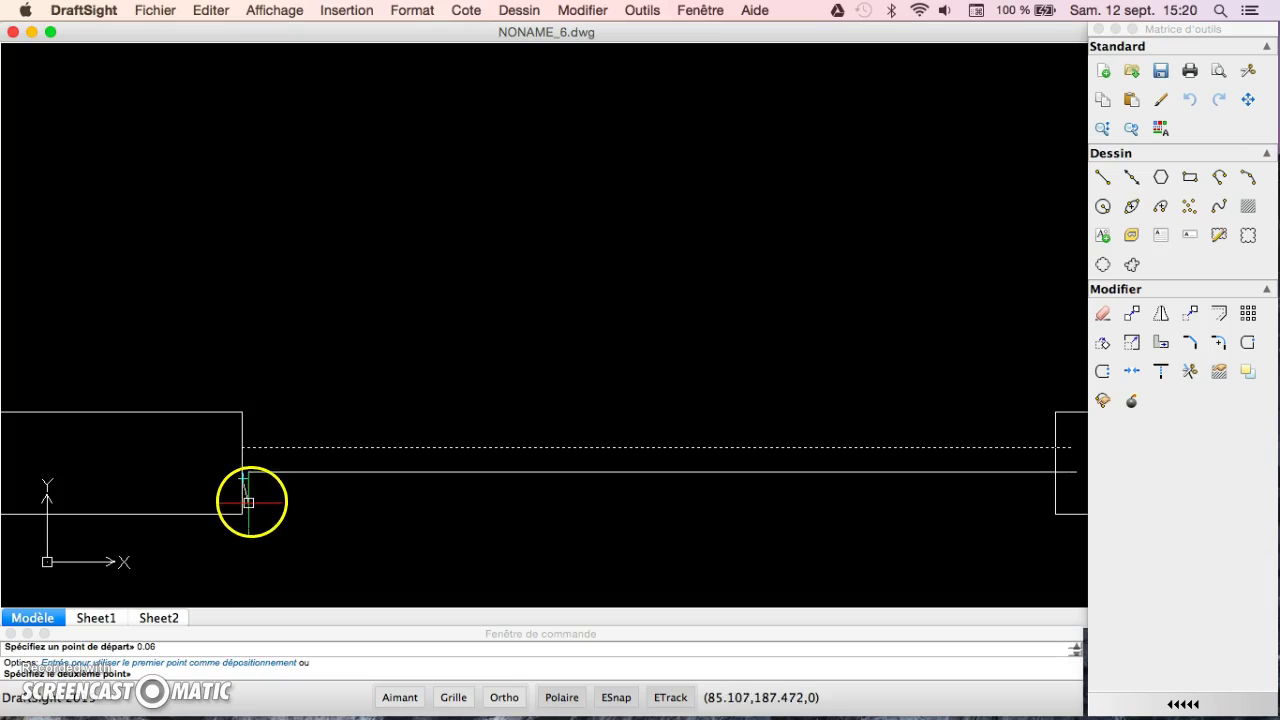
key("Escape")
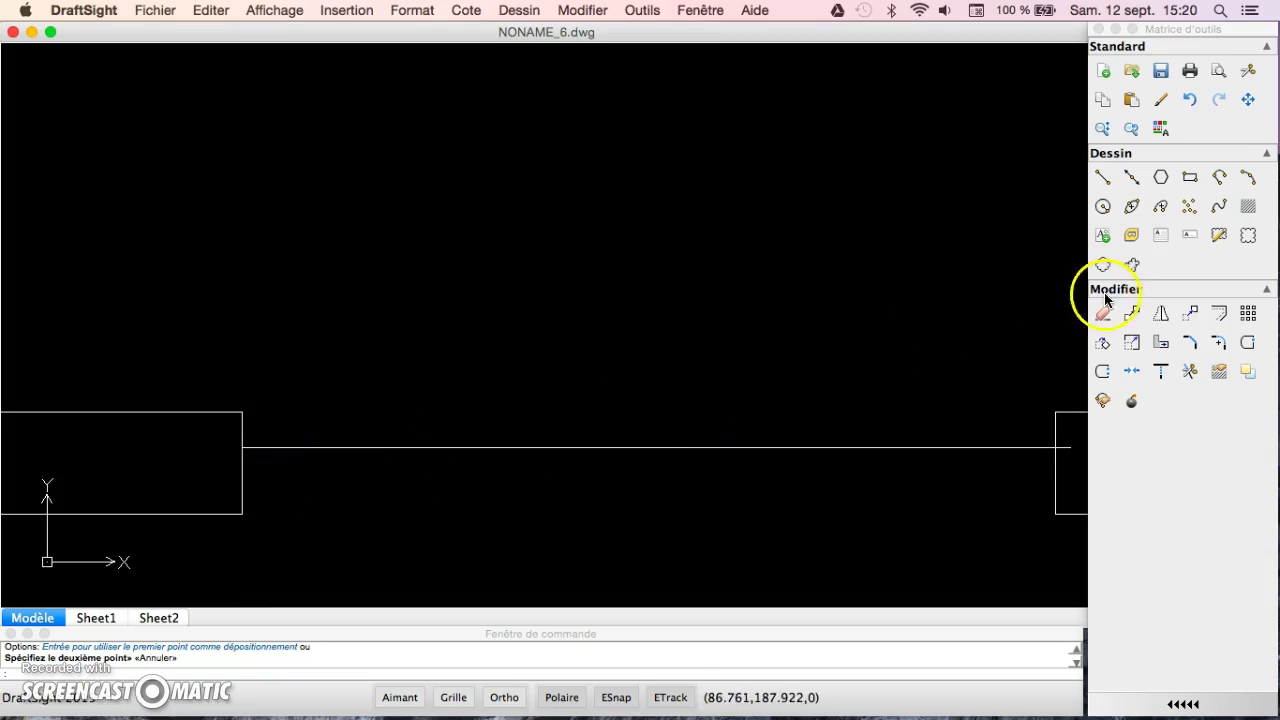
Copy the horizontal line in the opening 0.06 m downward, using its left endpoint as base point.
left_click(1131, 313)
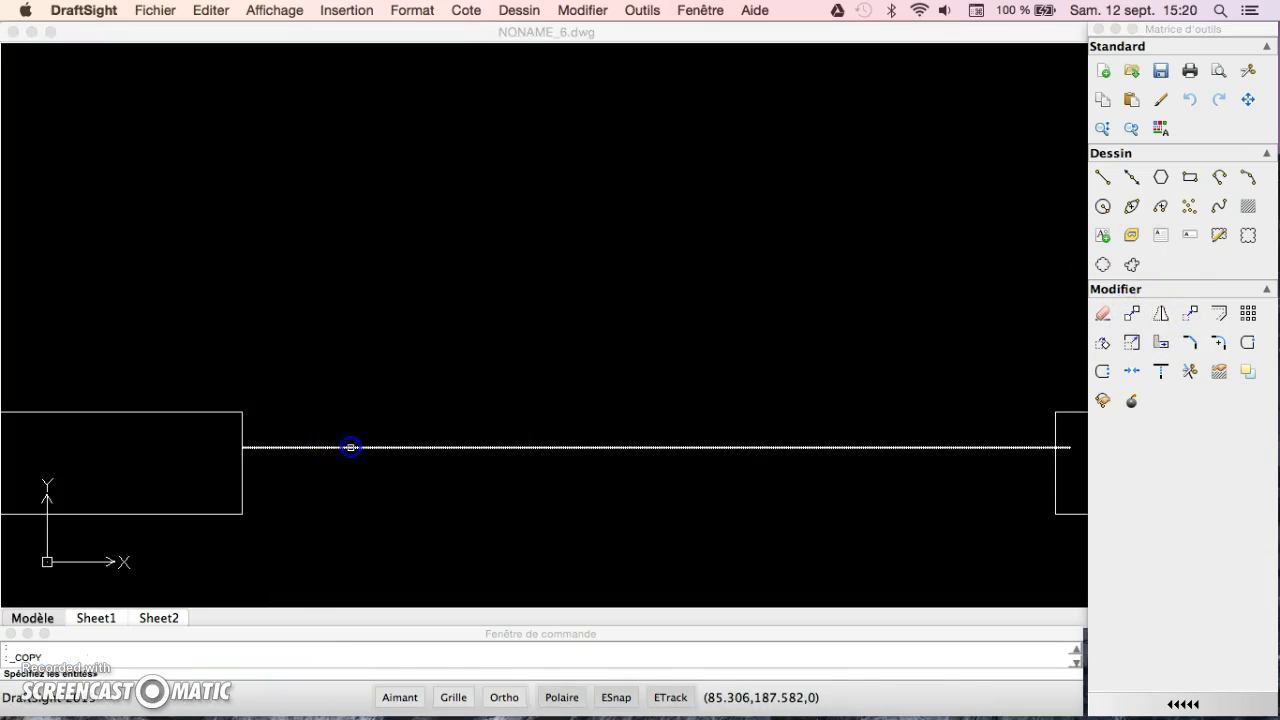
left_click(350, 447)
key("Return")
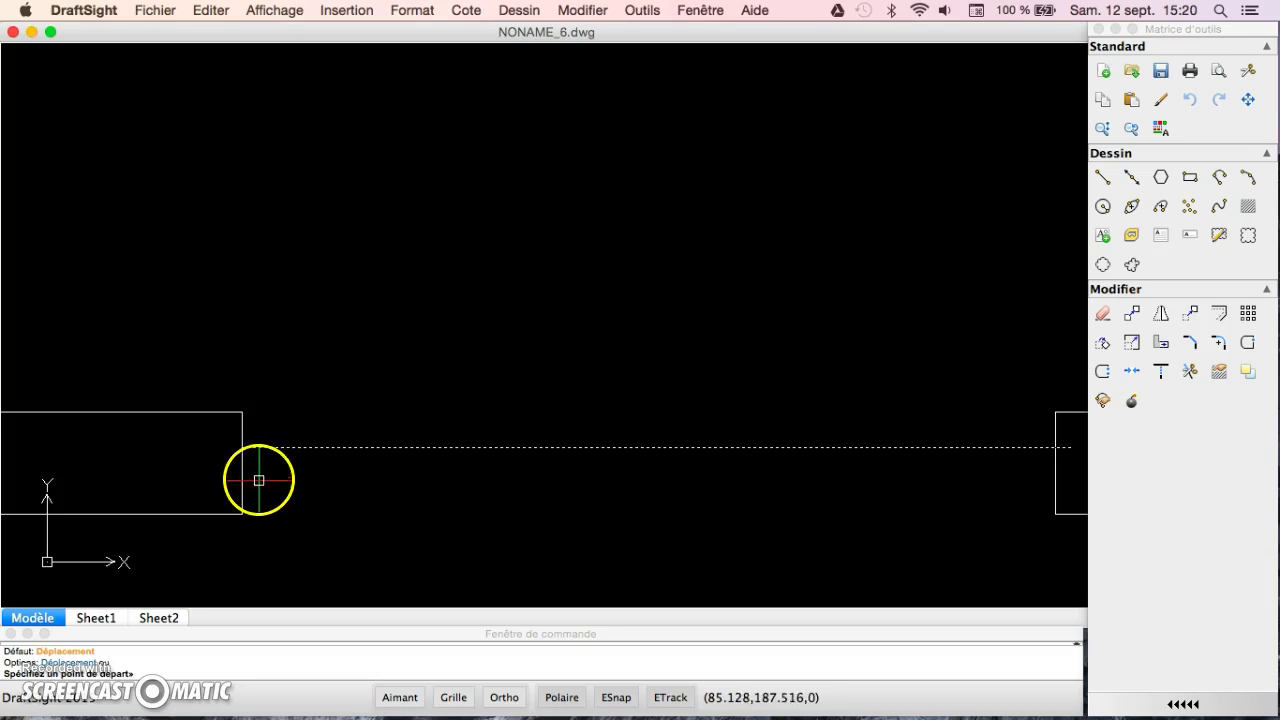
left_click(242, 447)
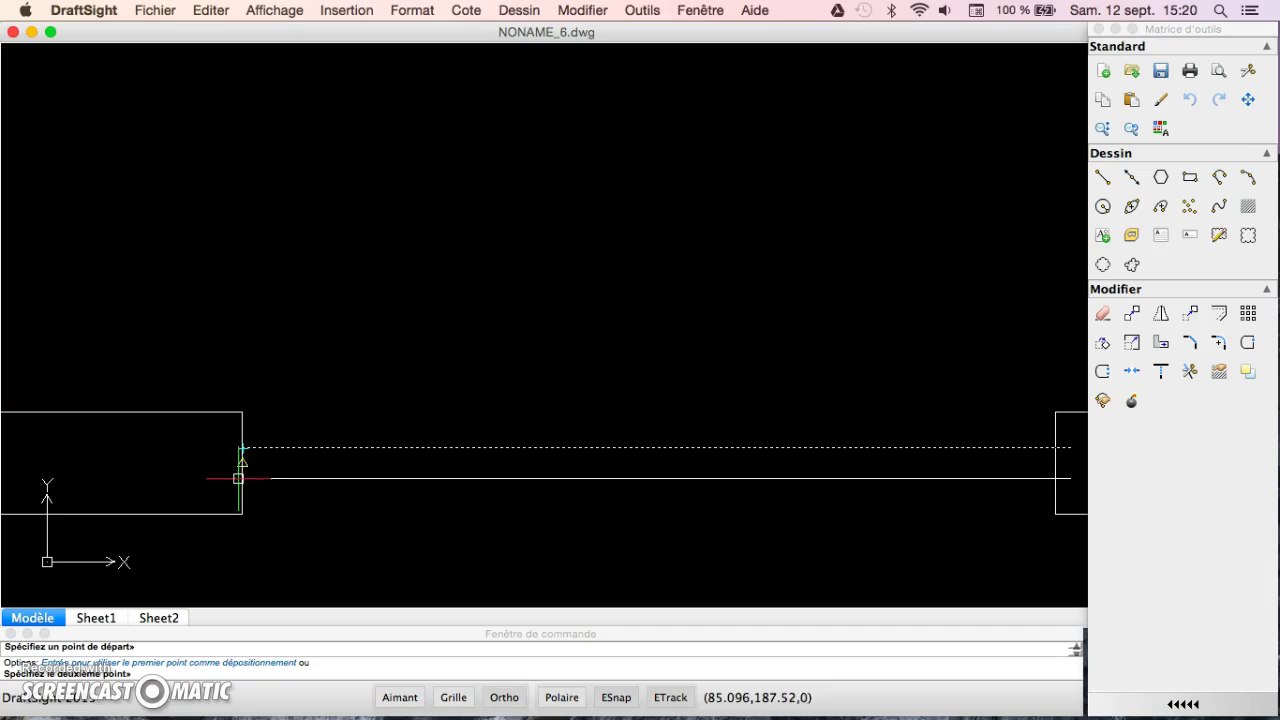
type("0.0")
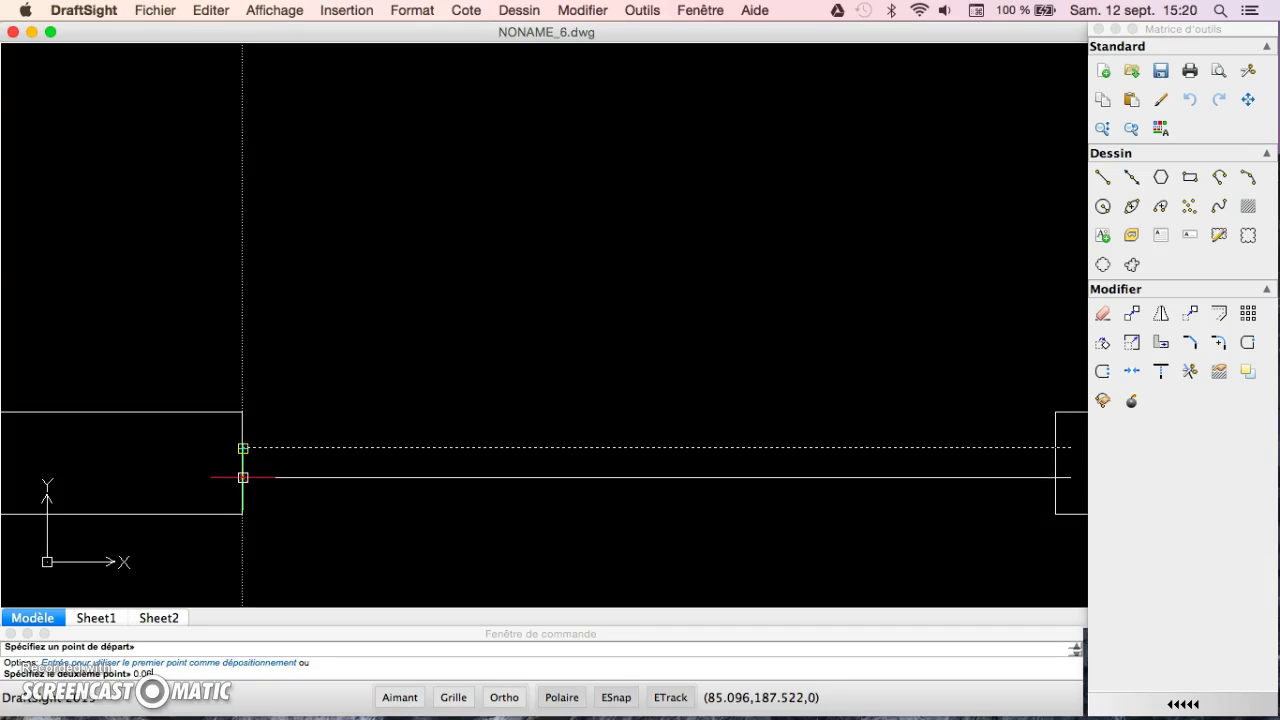
key("Return")
key("Escape")
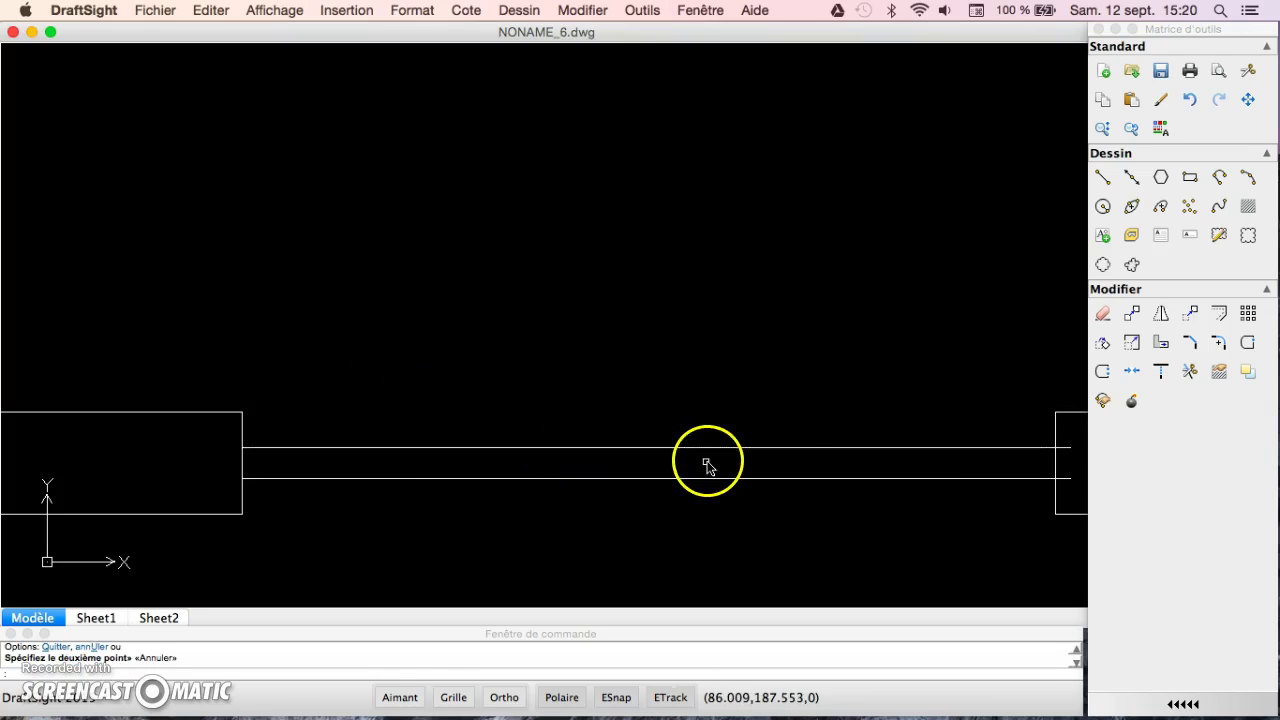
Shorten both horizontal window lines so that their right ends stop on the right jamb of the opening.
left_click(1247, 100)
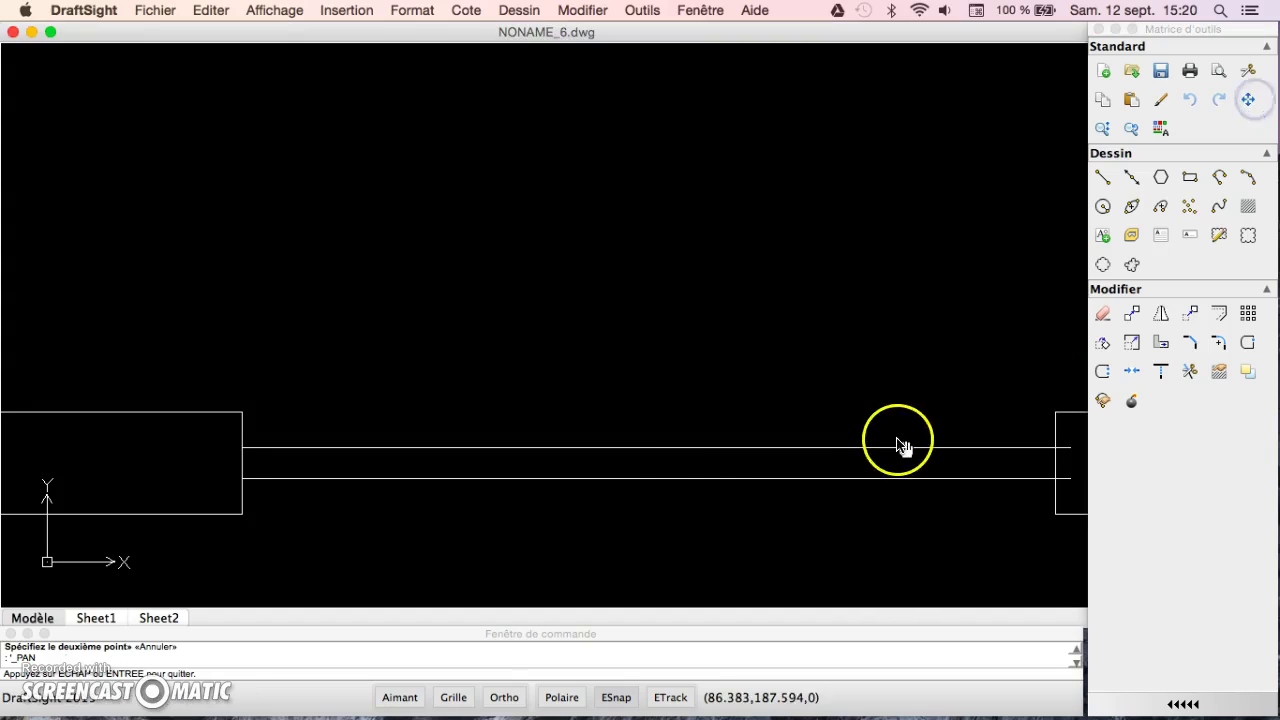
left_click_drag(894, 446, 540, 422)
key("Escape")
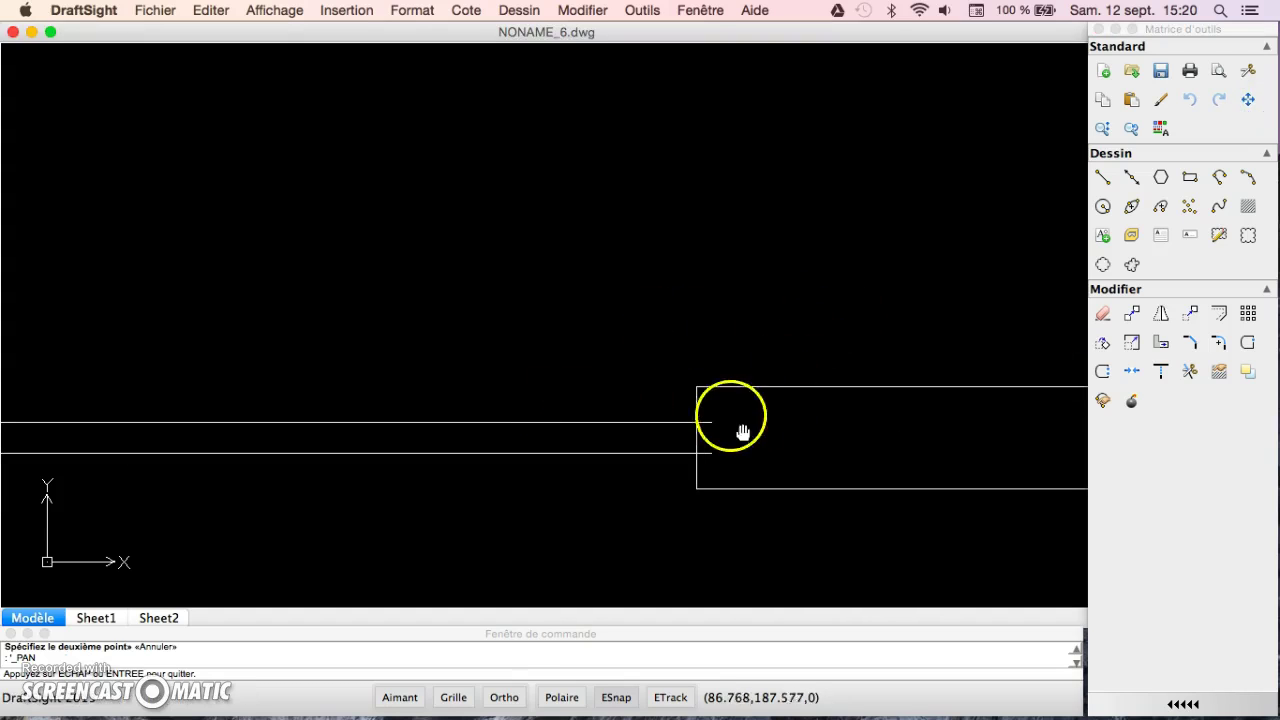
left_click(660, 423)
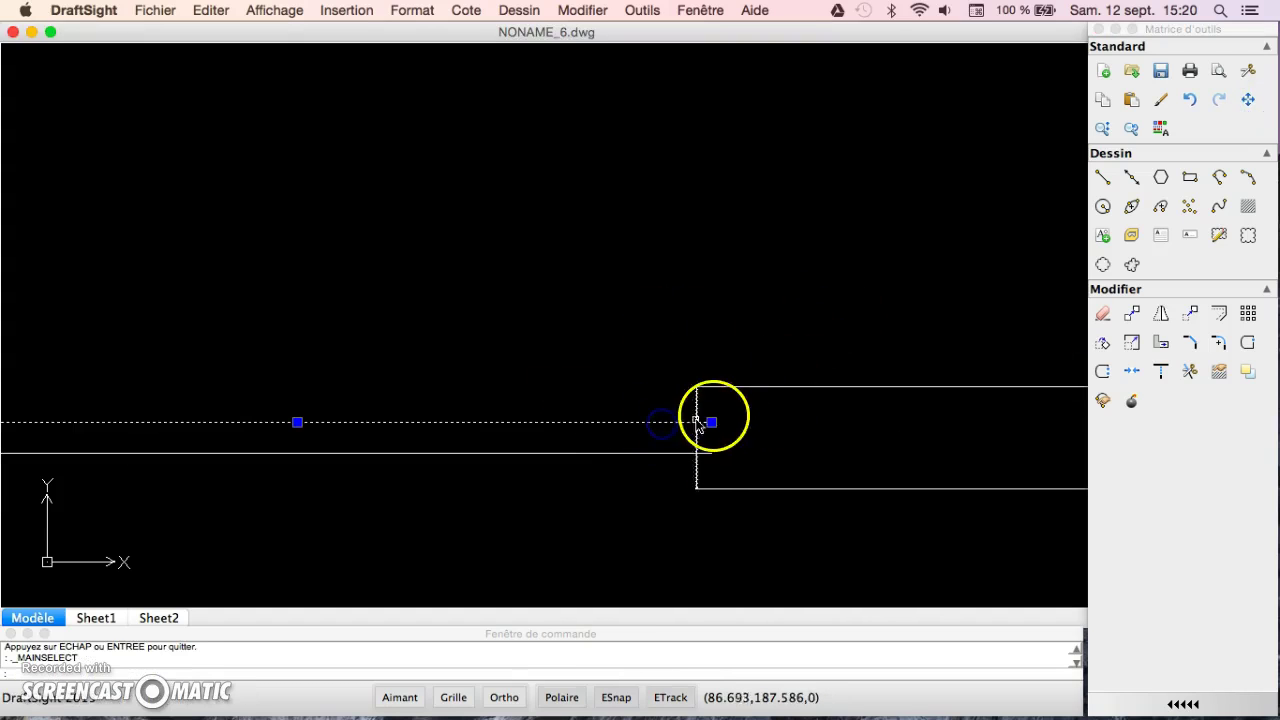
left_click(711, 422)
left_click(696, 423)
left_click(711, 452)
left_click(711, 453)
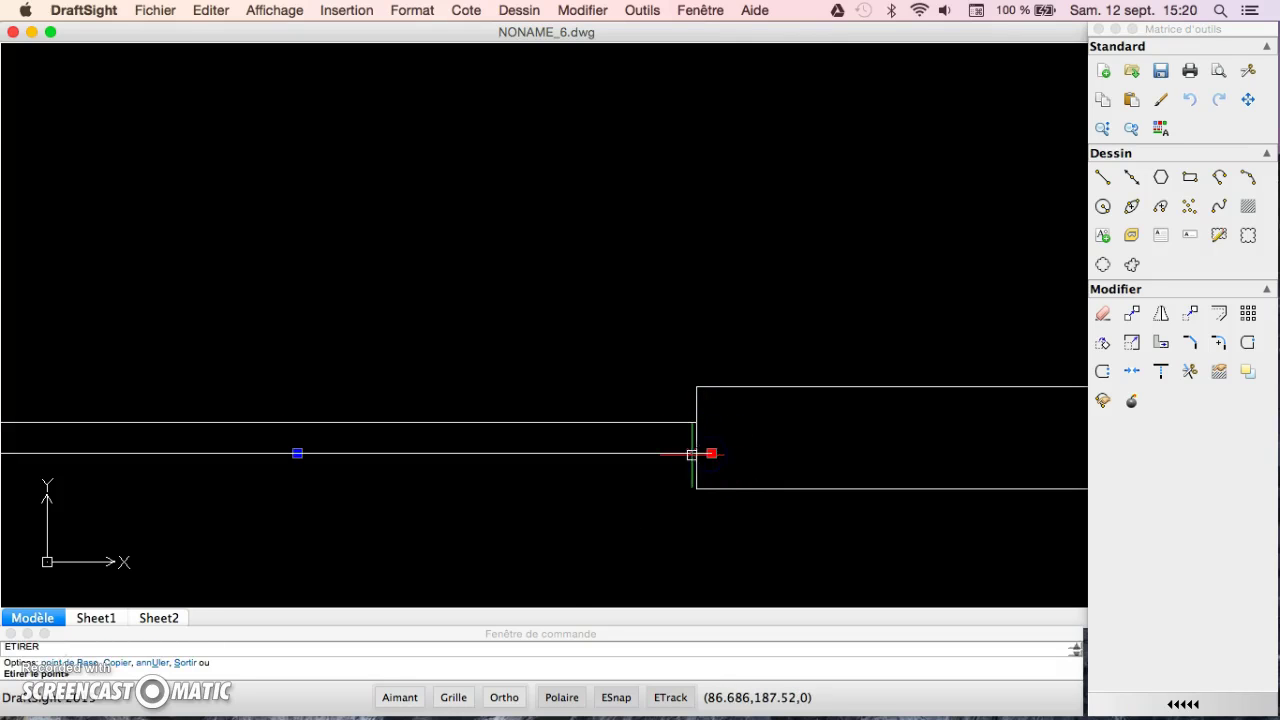
left_click(692, 454)
left_click(692, 454)
left_click(697, 454)
key("Escape")
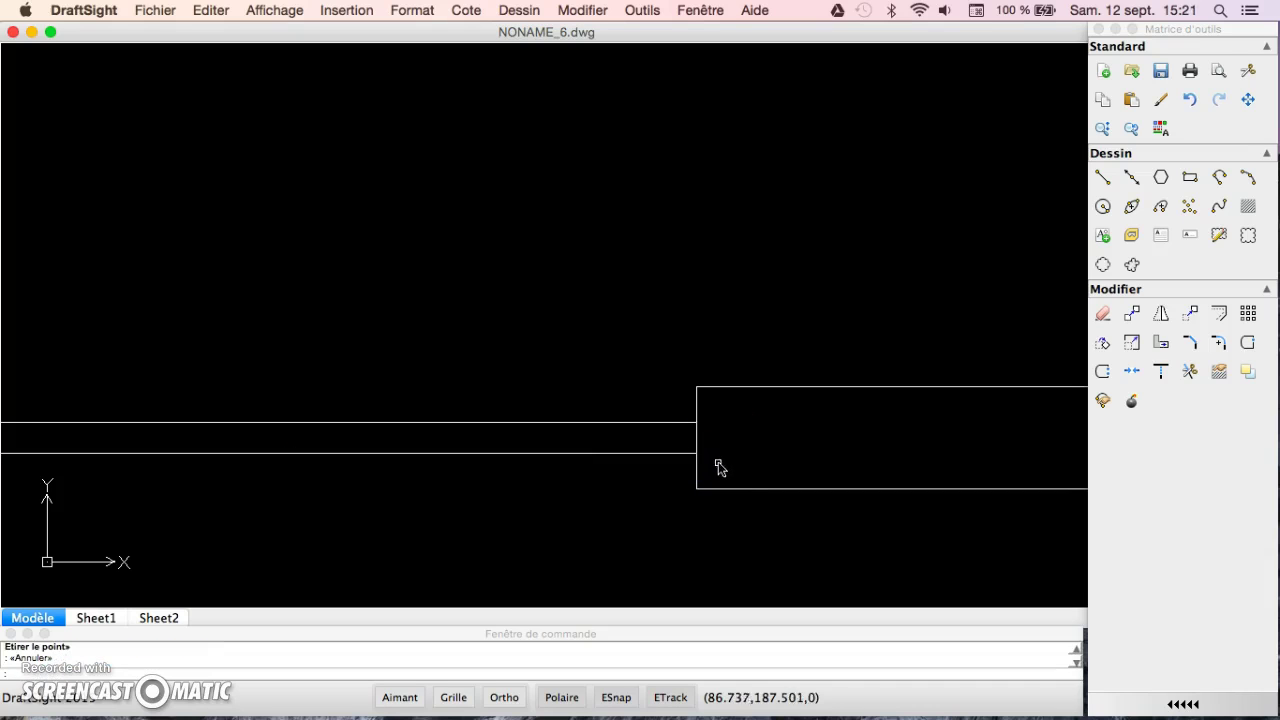
scroll(683, 470, "down", 1)
scroll(683, 472, "down", 1)
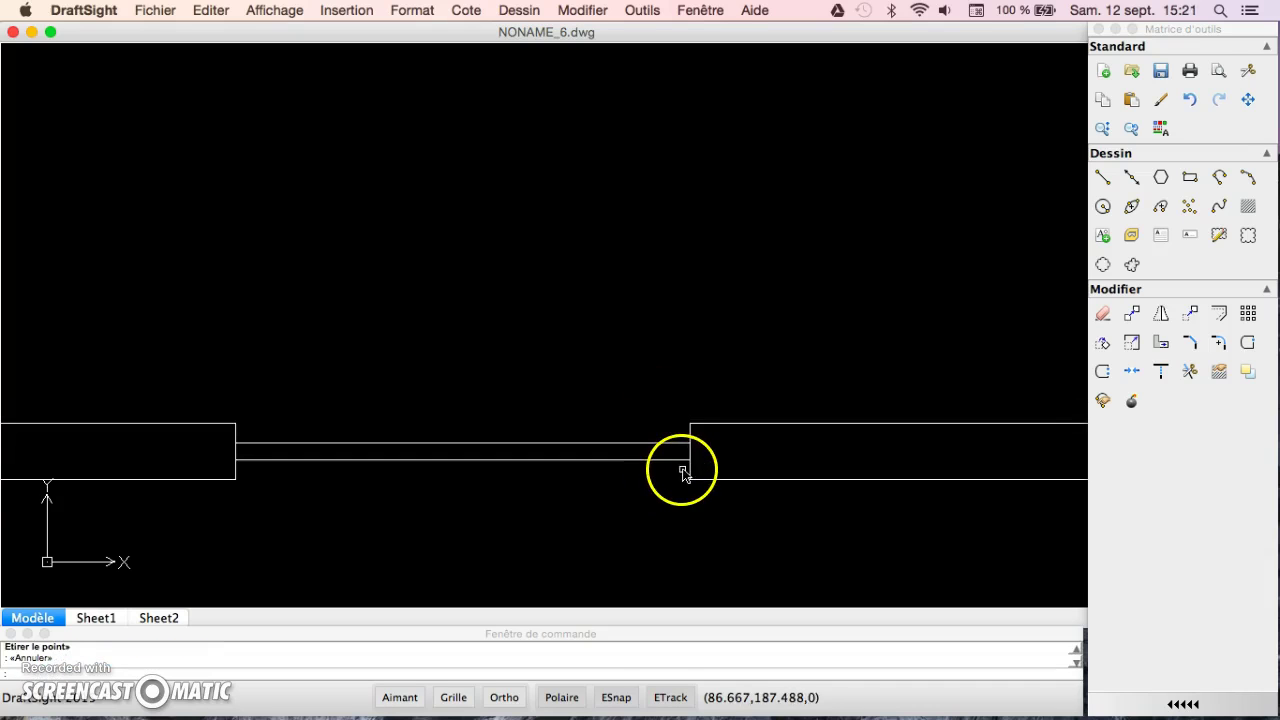
scroll(679, 476, "down", 2)
scroll(679, 477, "up", 2)
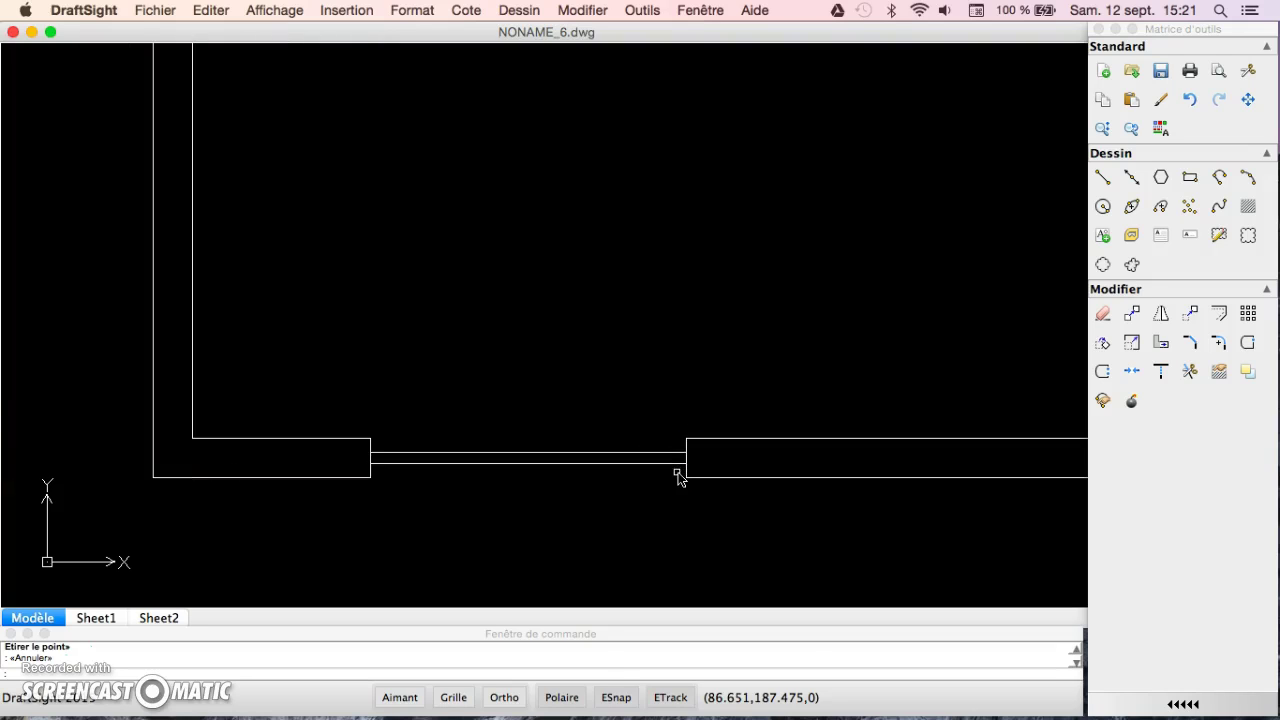
Inspect the building's pointed lower corner, where the two diagonal walls meet.
left_click(1189, 342)
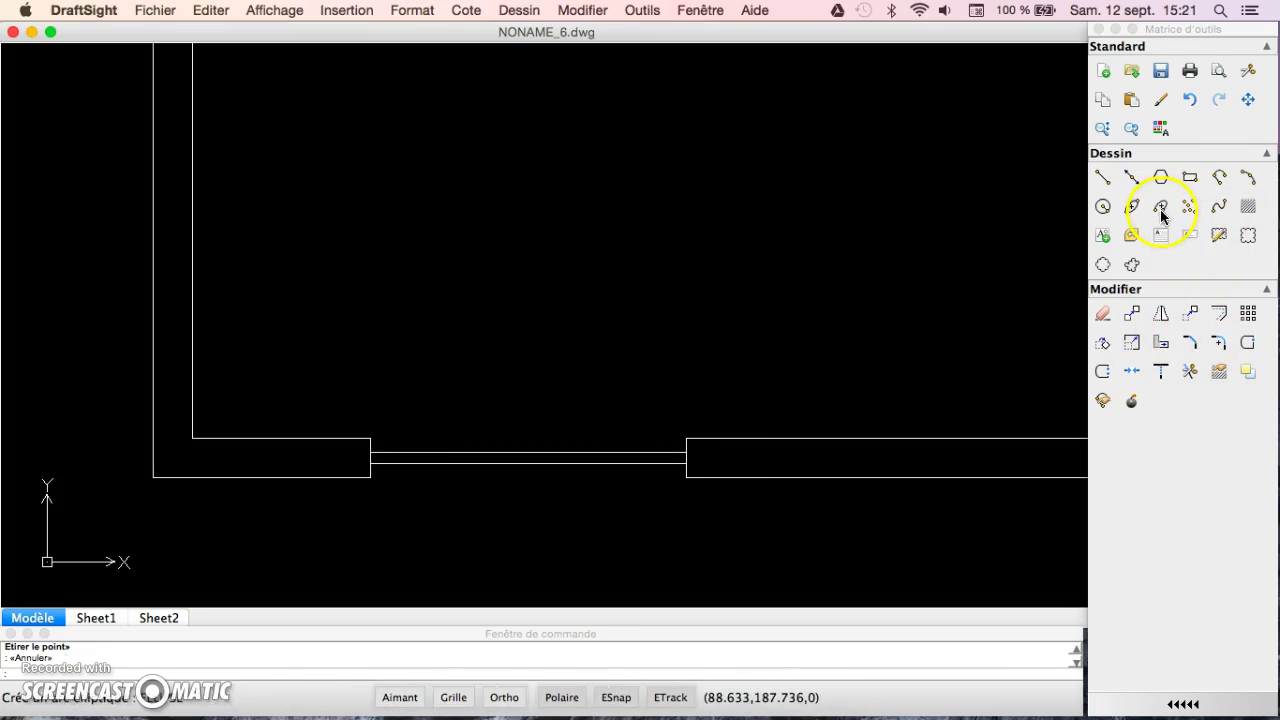
left_click(1248, 99)
left_click_drag(825, 346, 511, 317)
left_click_drag(880, 423, 348, 415)
left_click_drag(820, 399, 526, 337)
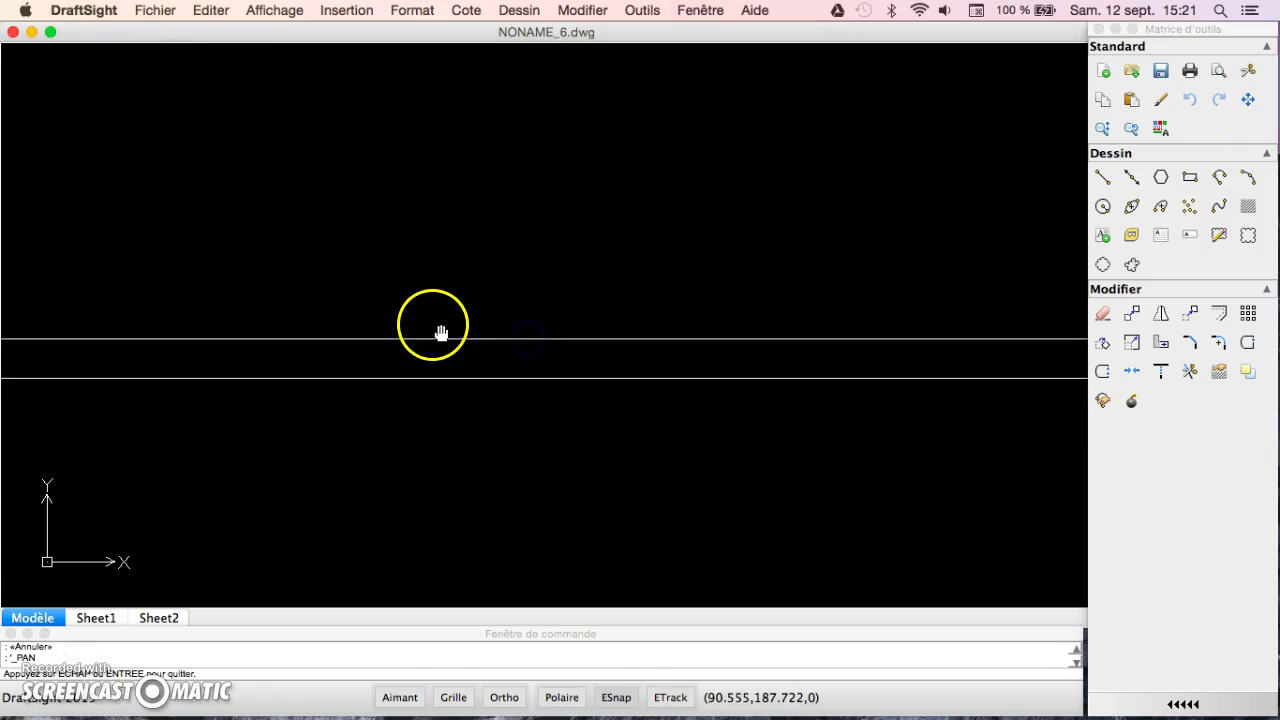
mouse_move(709, 346)
left_mouse_down()
mouse_move(71, 266)
mouse_move(23, 151)
left_mouse_up()
left_click_drag(1016, 395, 231, 77)
left_click_drag(590, 287, 560, 300)
left_click_drag(450, 137, 405, 20)
left_click_drag(491, 194, 514, 57)
left_click_drag(549, 165, 567, 234)
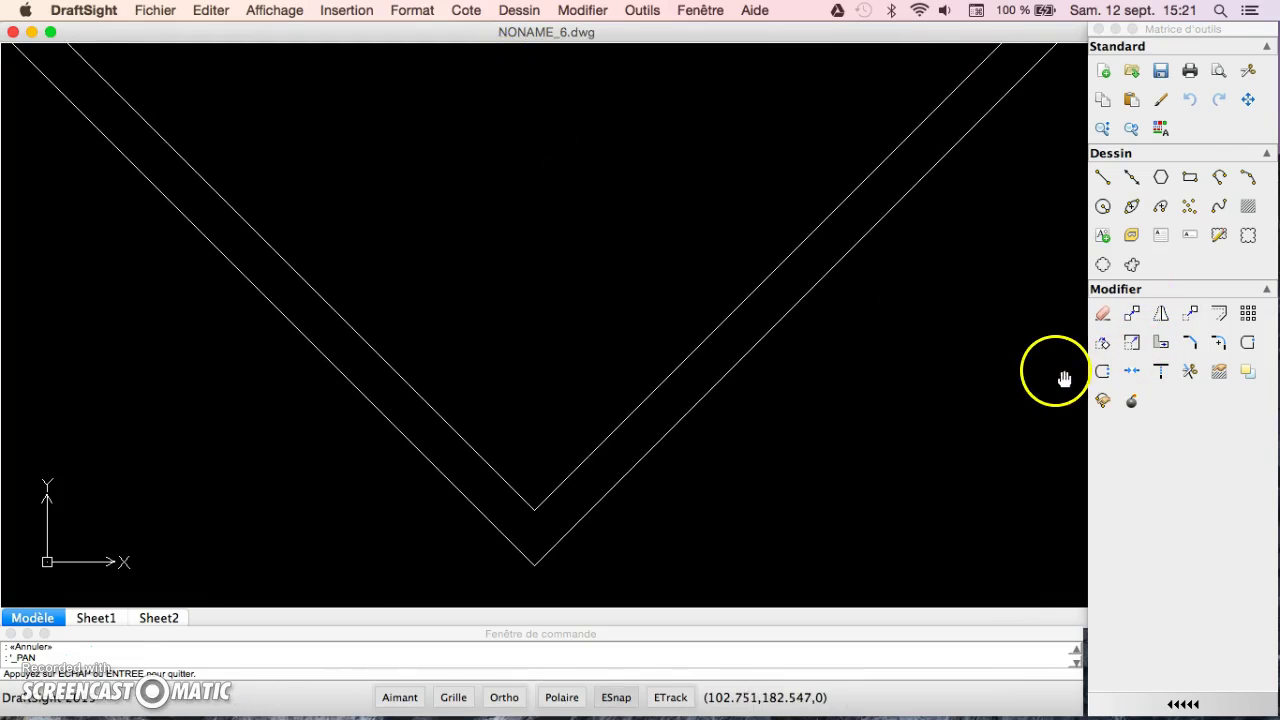
key("Escape")
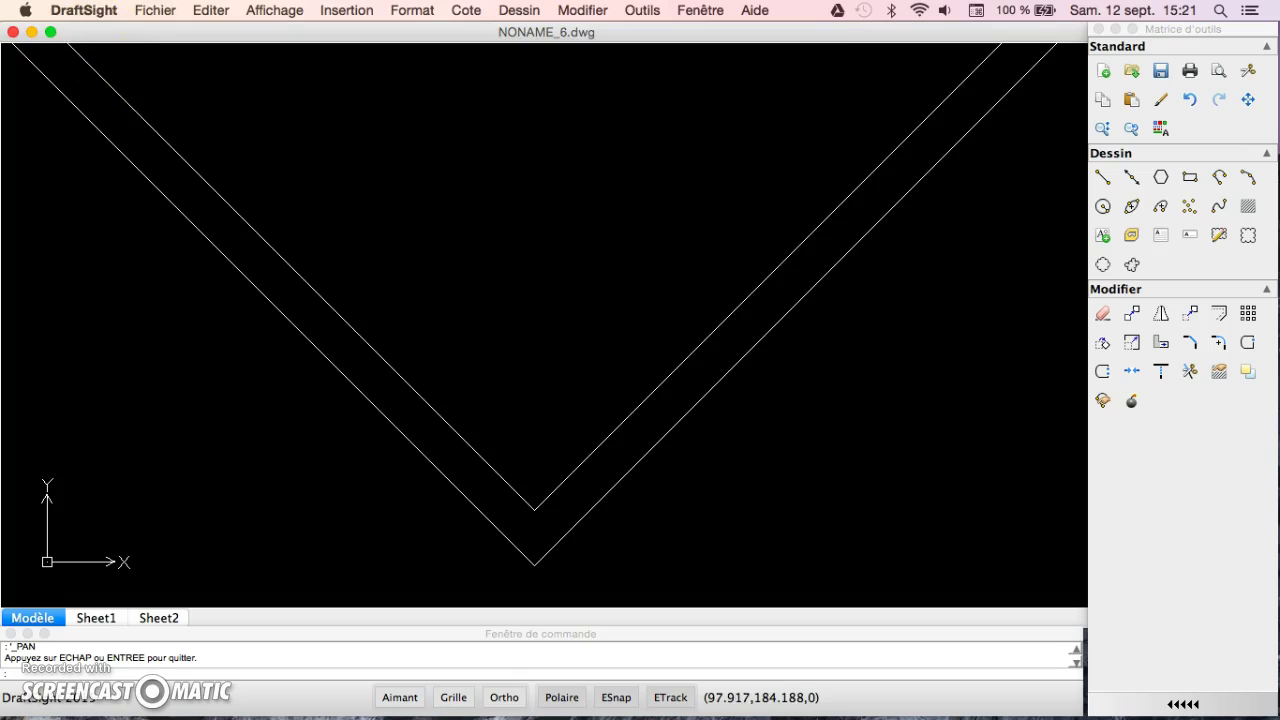
Open the symbol drawing TOILETTES ET EVIERS.dwg from the Symboles folder.
left_click(160, 18)
left_click(186, 49)
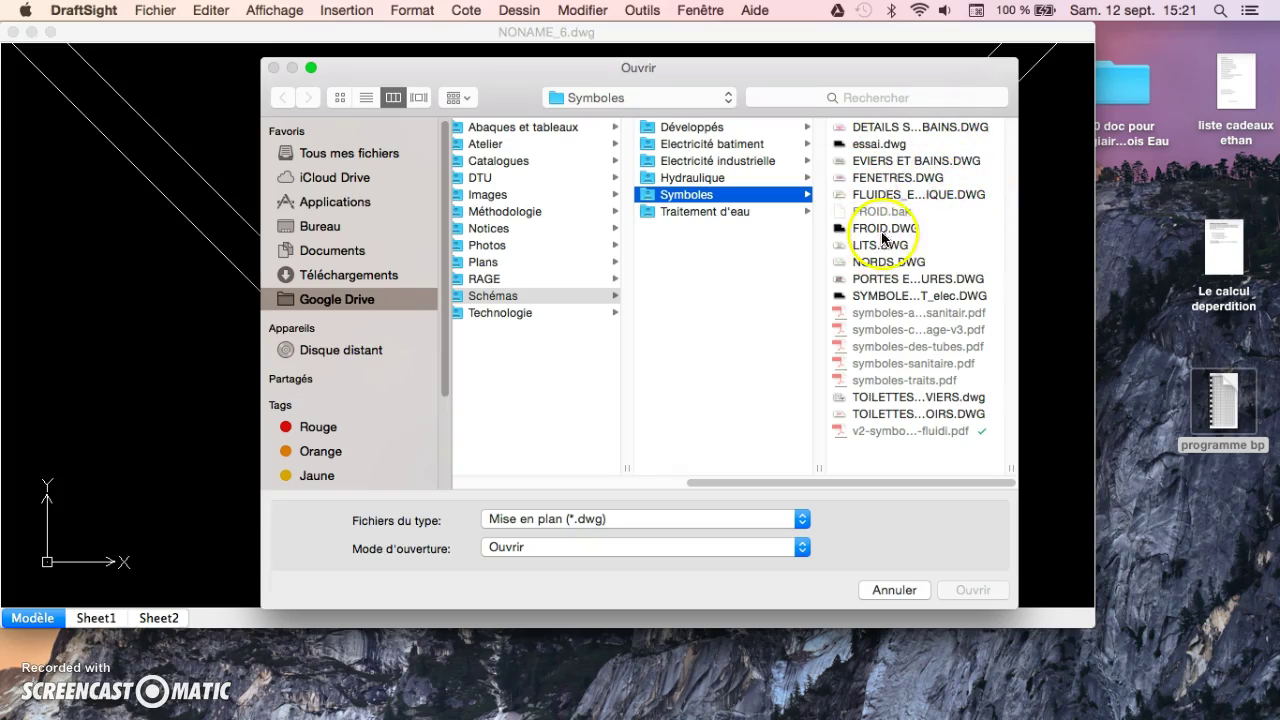
left_click(904, 283)
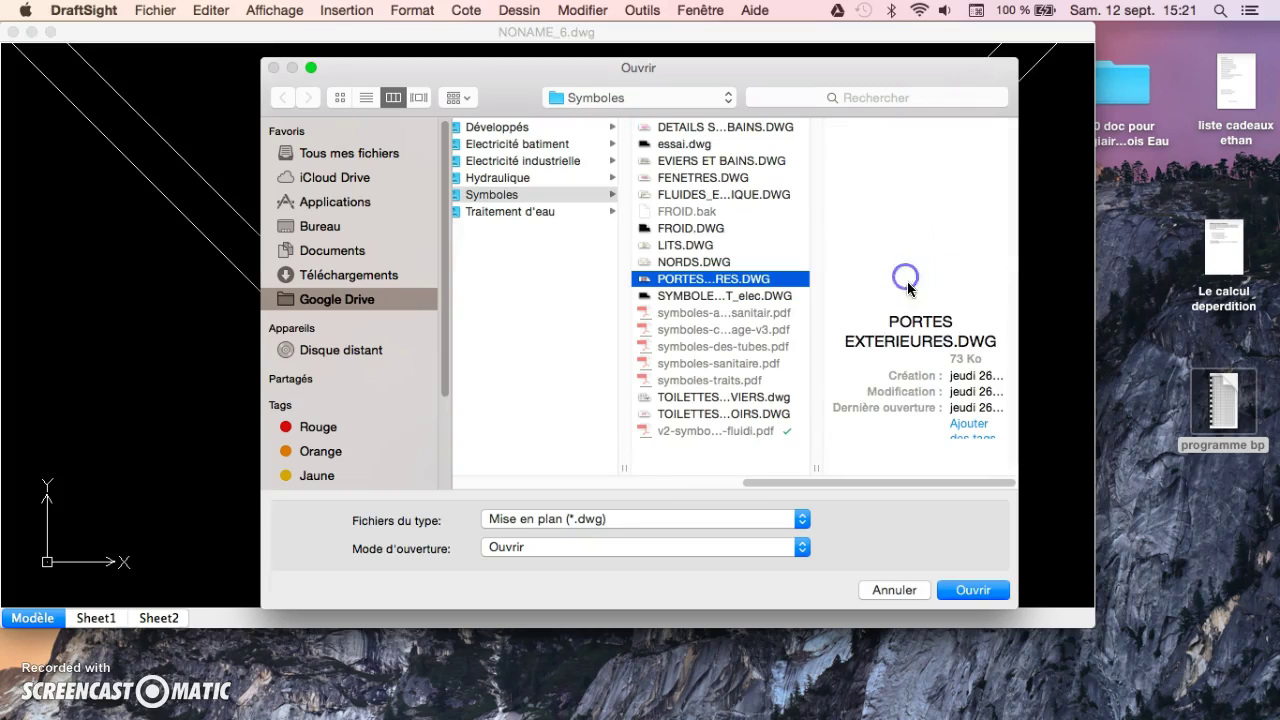
left_click(716, 399)
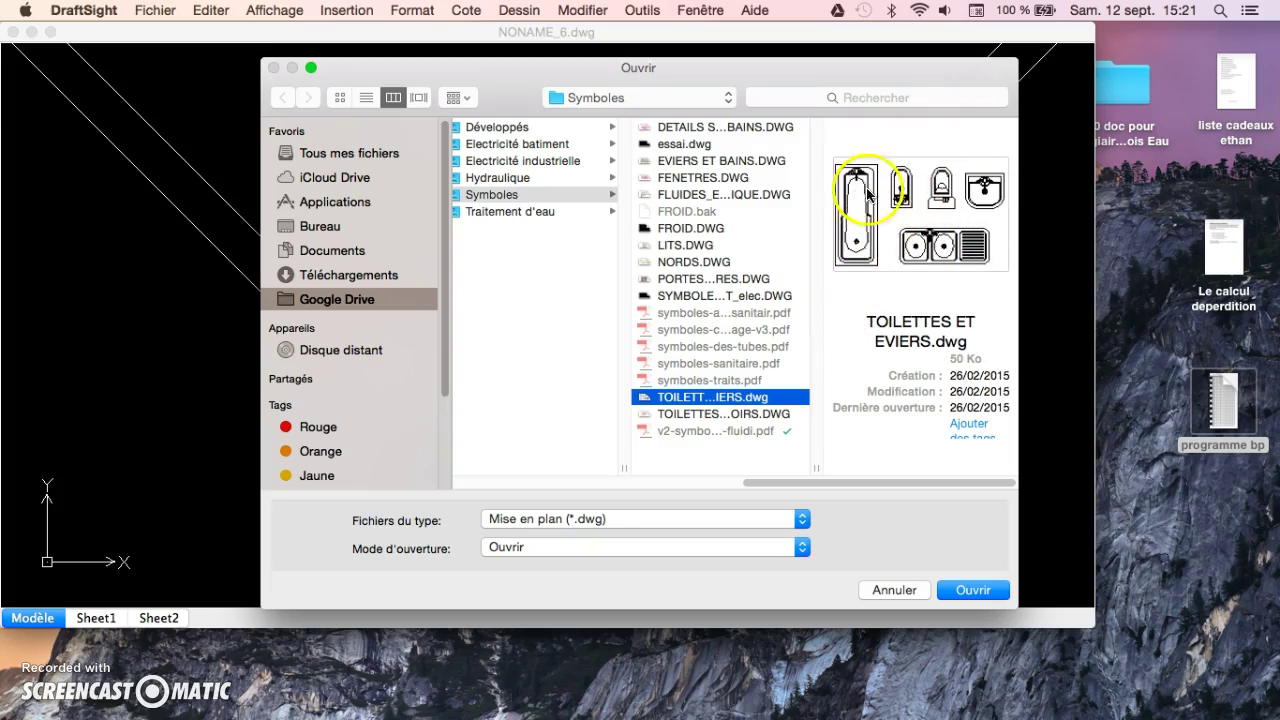
left_click(990, 594)
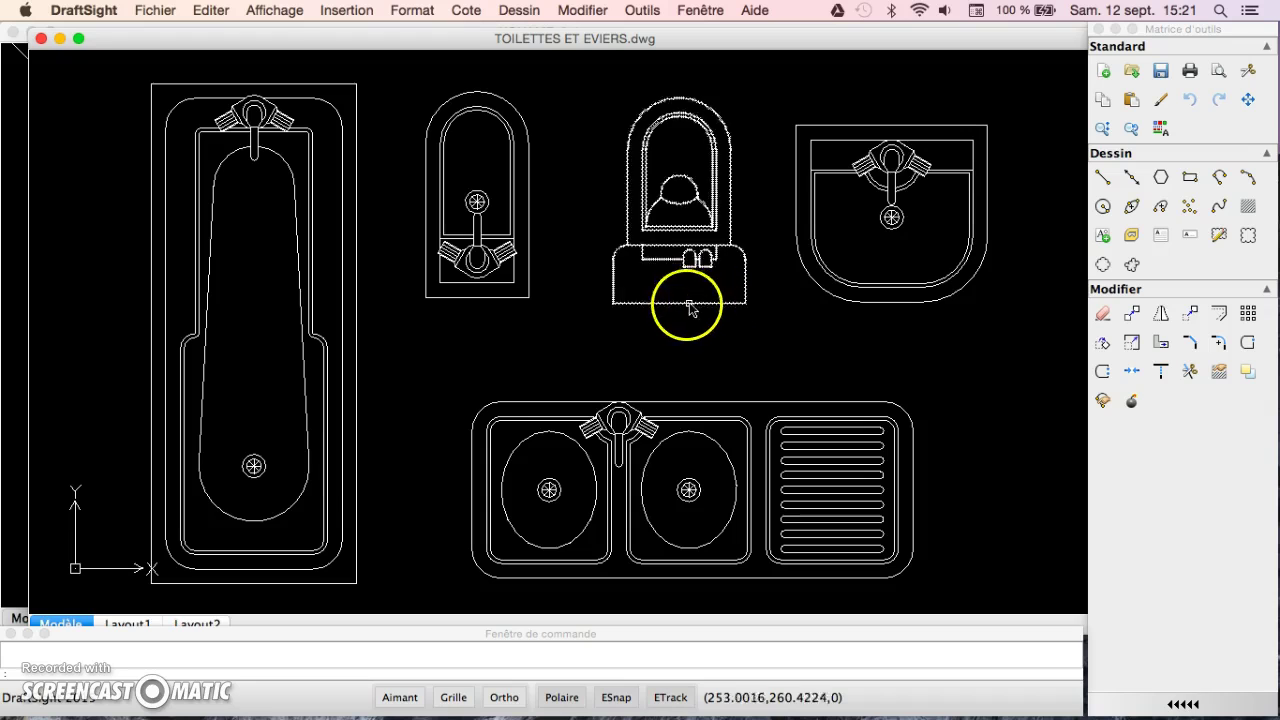
Copy the toilet symbol to the clipboard and close the symbol drawing.
left_click(698, 228)
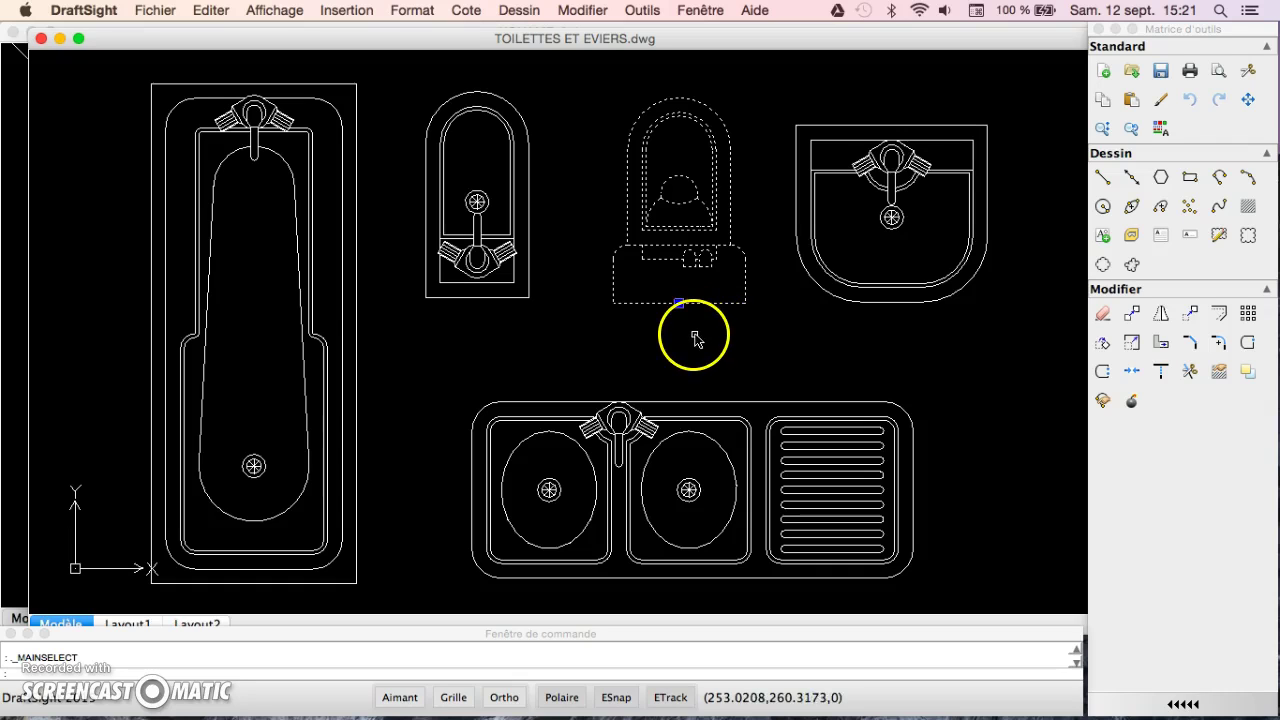
key("super+c")
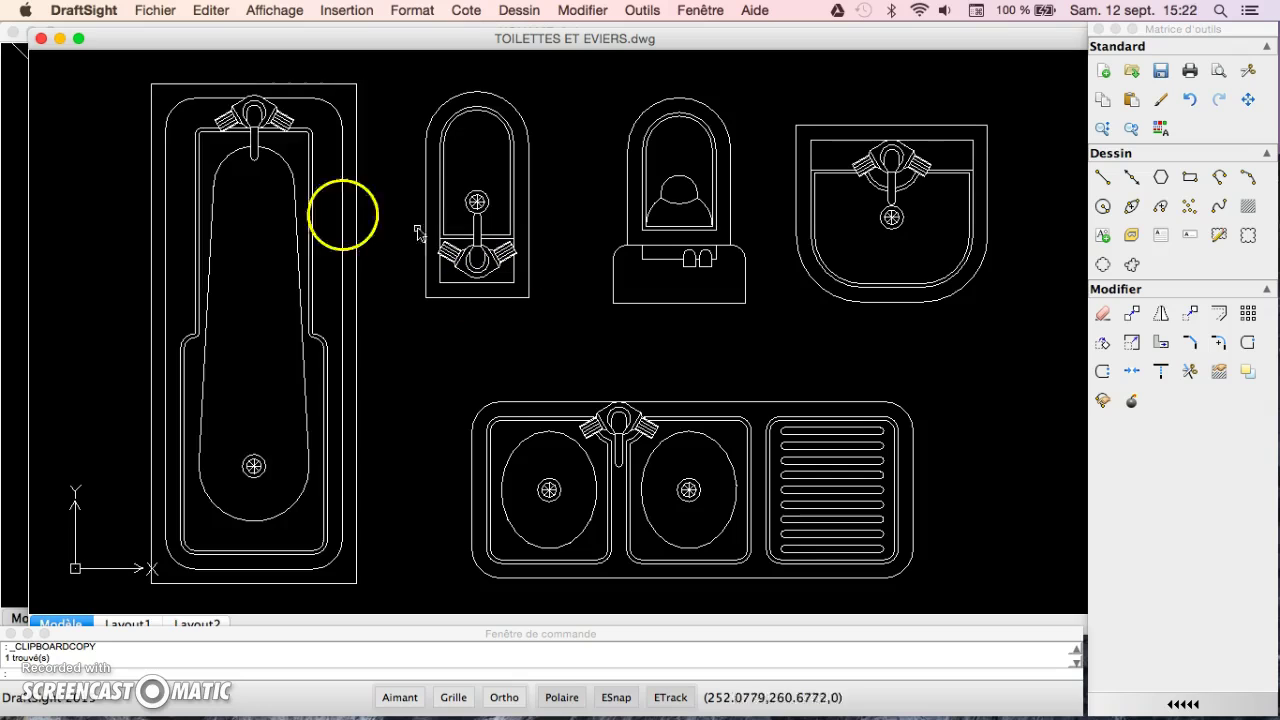
left_click(41, 39)
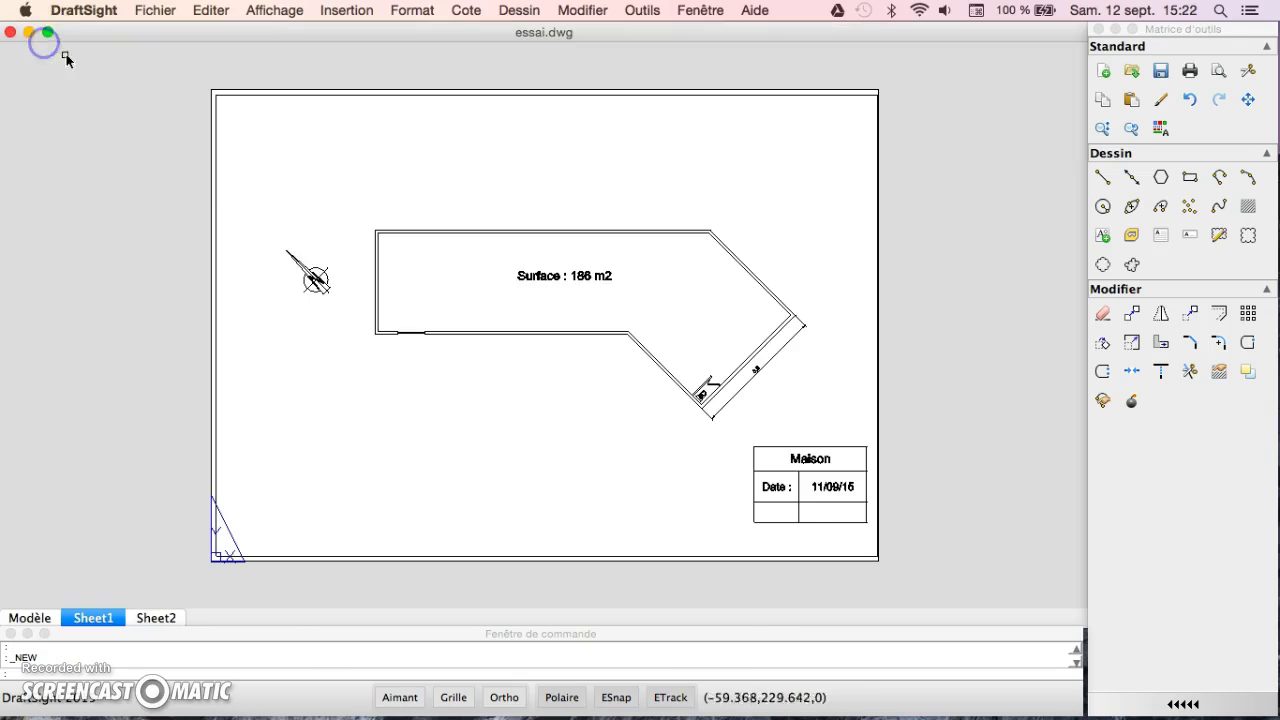
Switch back to the NONAME_6.dwg drawing and paste the toilet inside the building, above the pointed corner.
left_click(706, 14)
left_click(722, 232)
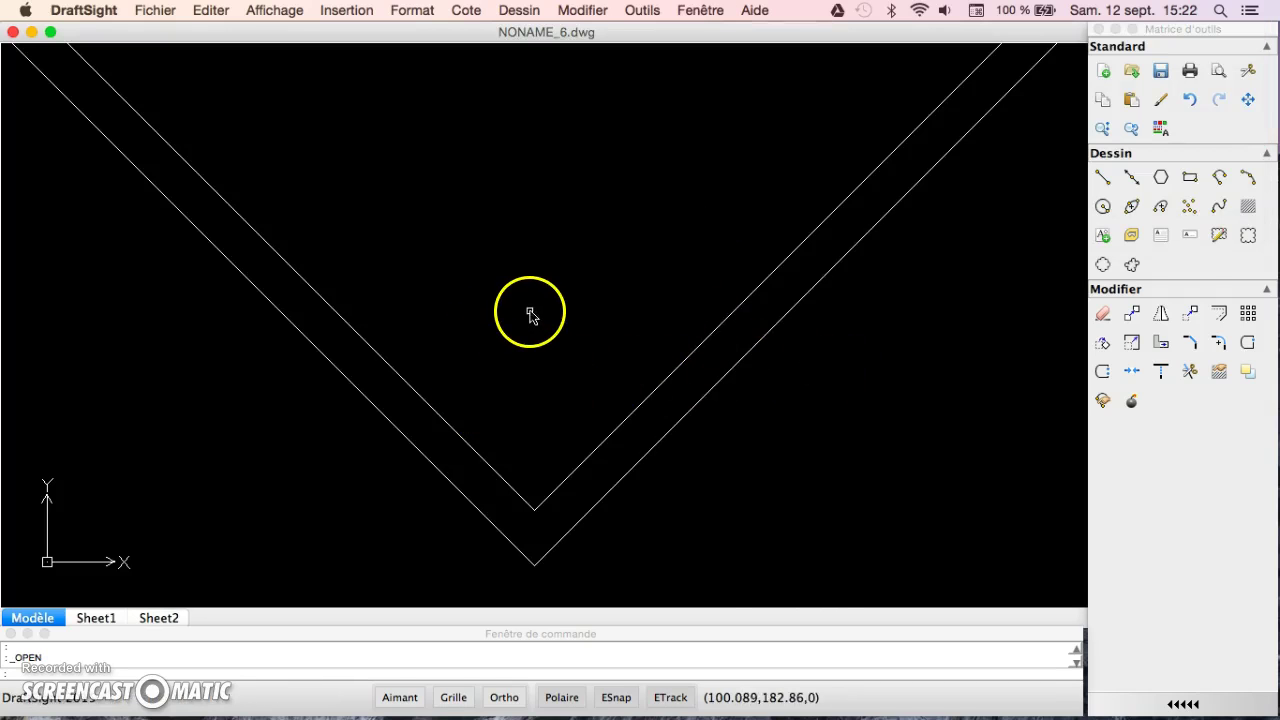
key("super+v")
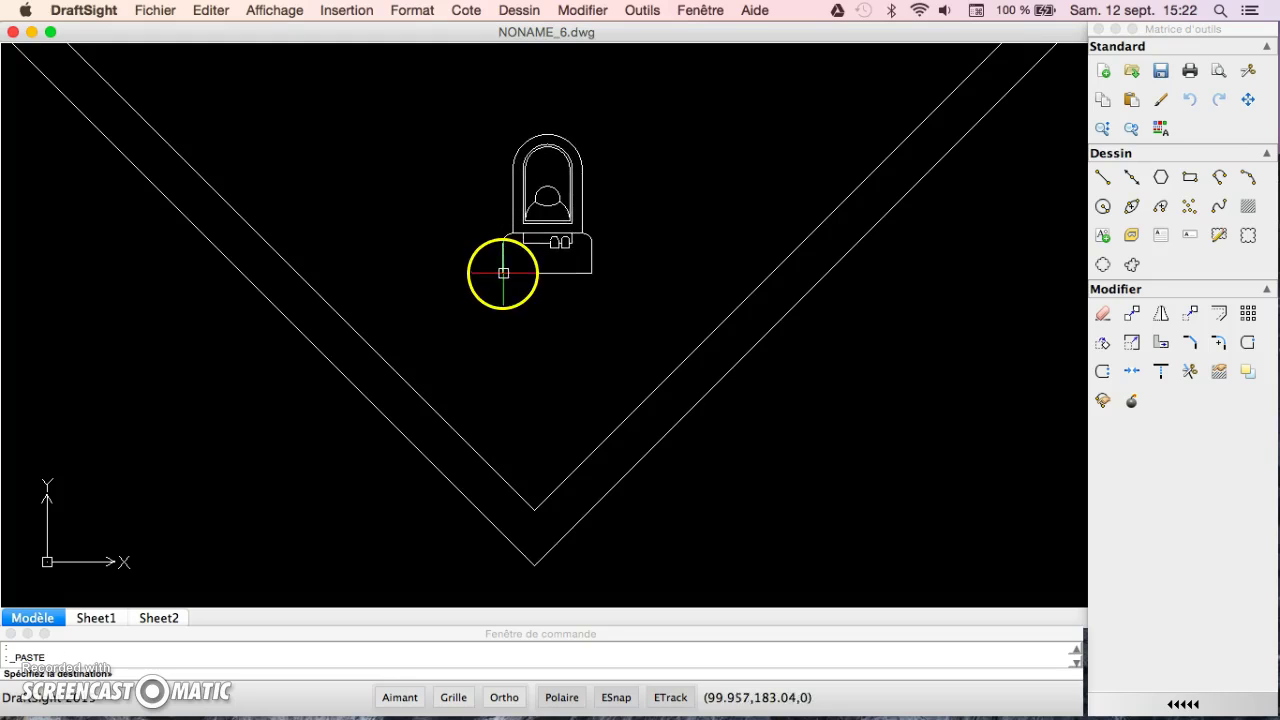
left_click(505, 270)
left_click(619, 261)
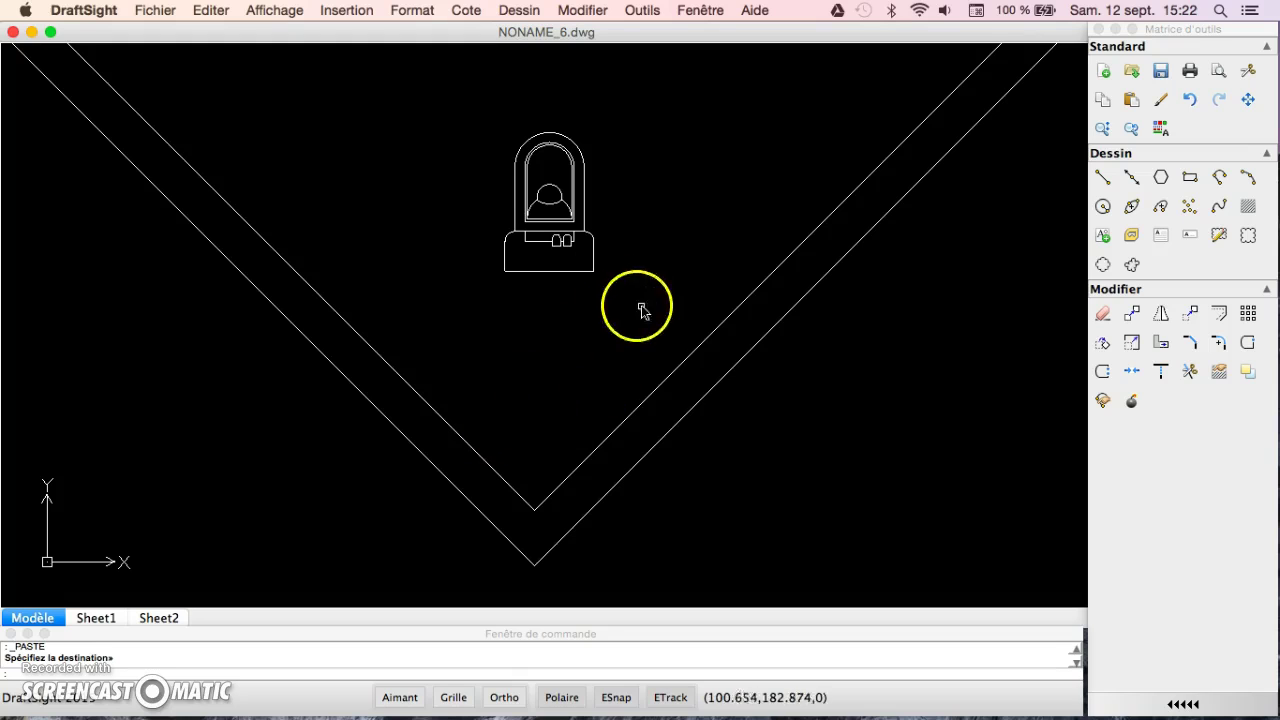
Rotate the toilet 45° clockwise about the lower right corner of its tank, so its back is parallel to the left diagonal wall.
left_click(1103, 348)
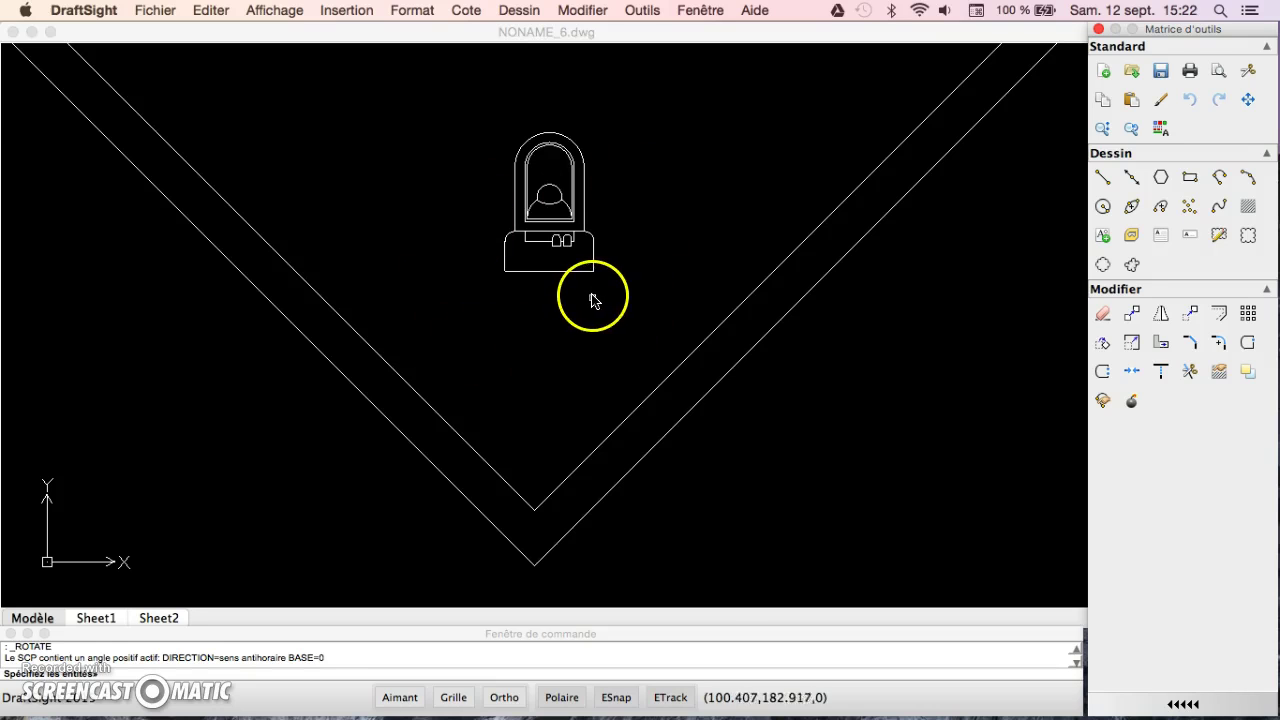
left_click(559, 239)
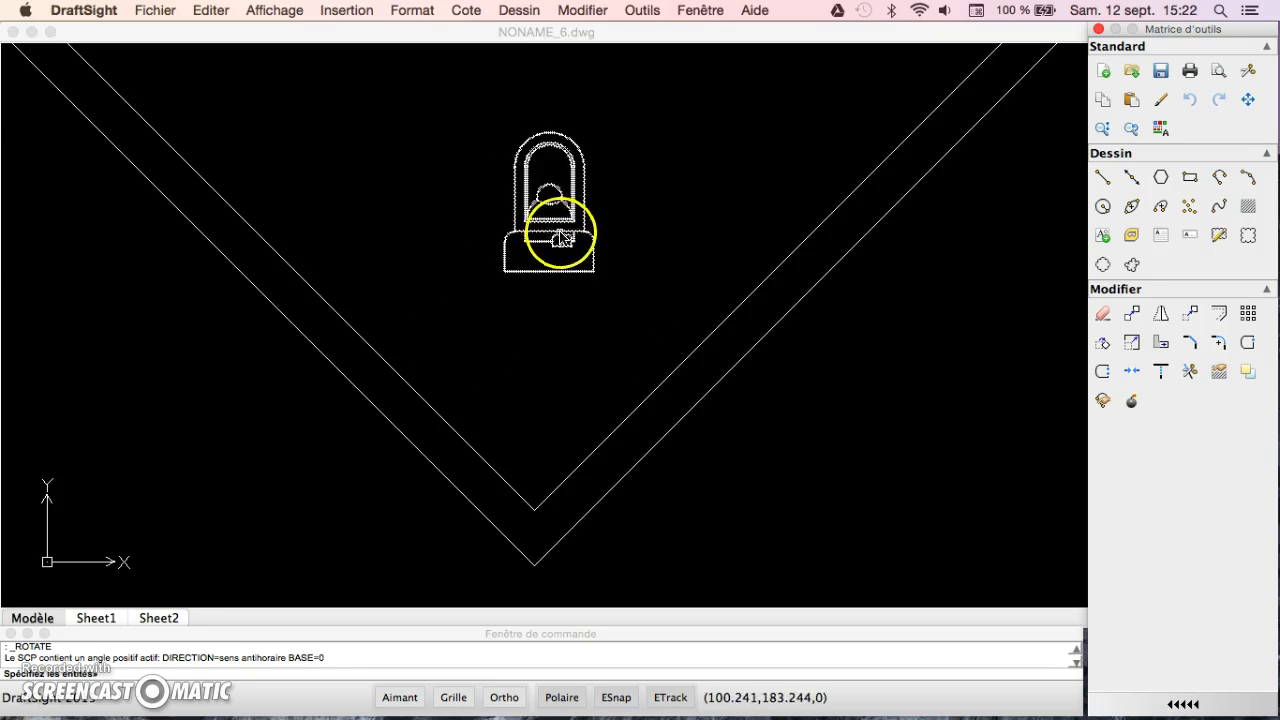
left_click(561, 238)
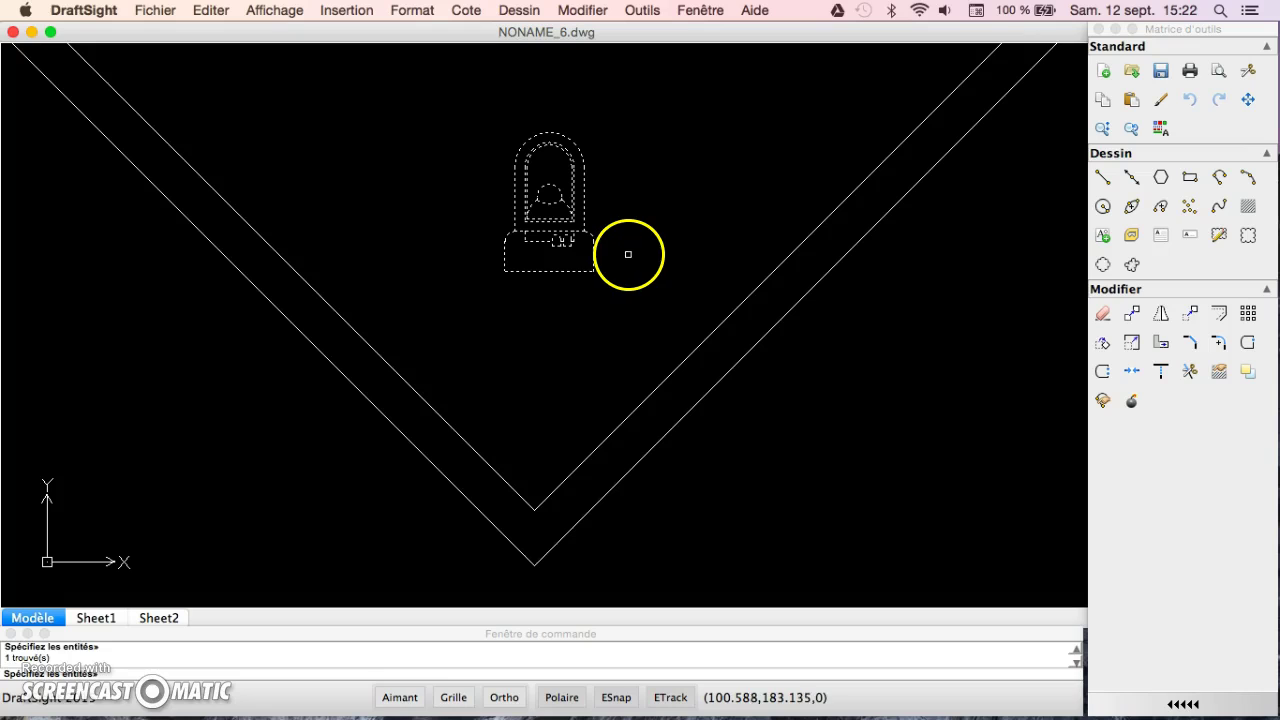
key("Return")
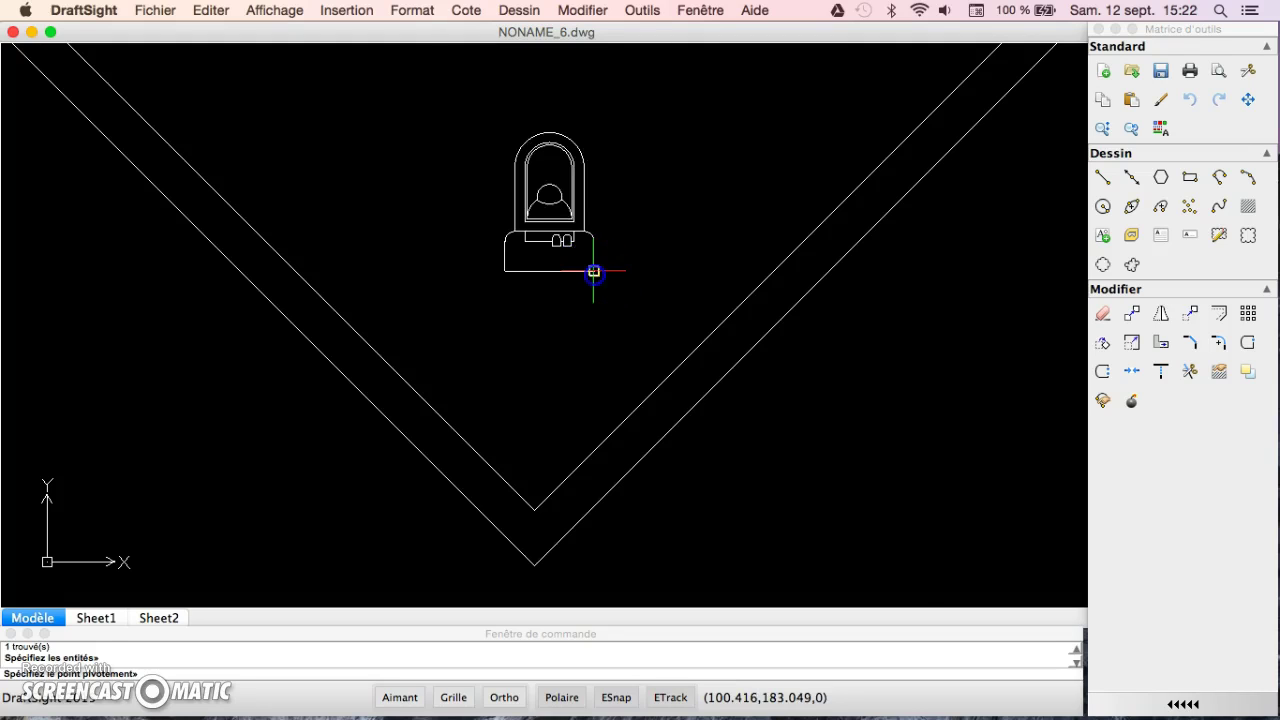
left_click(593, 271)
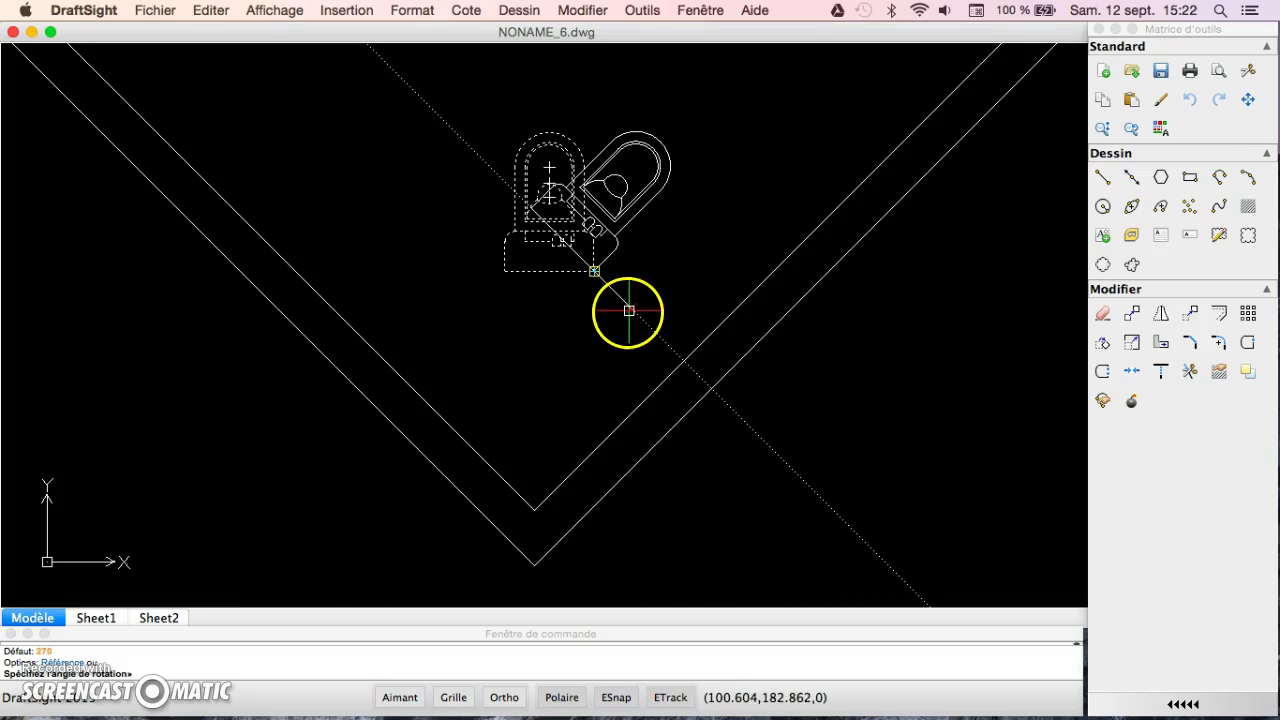
left_click(632, 311)
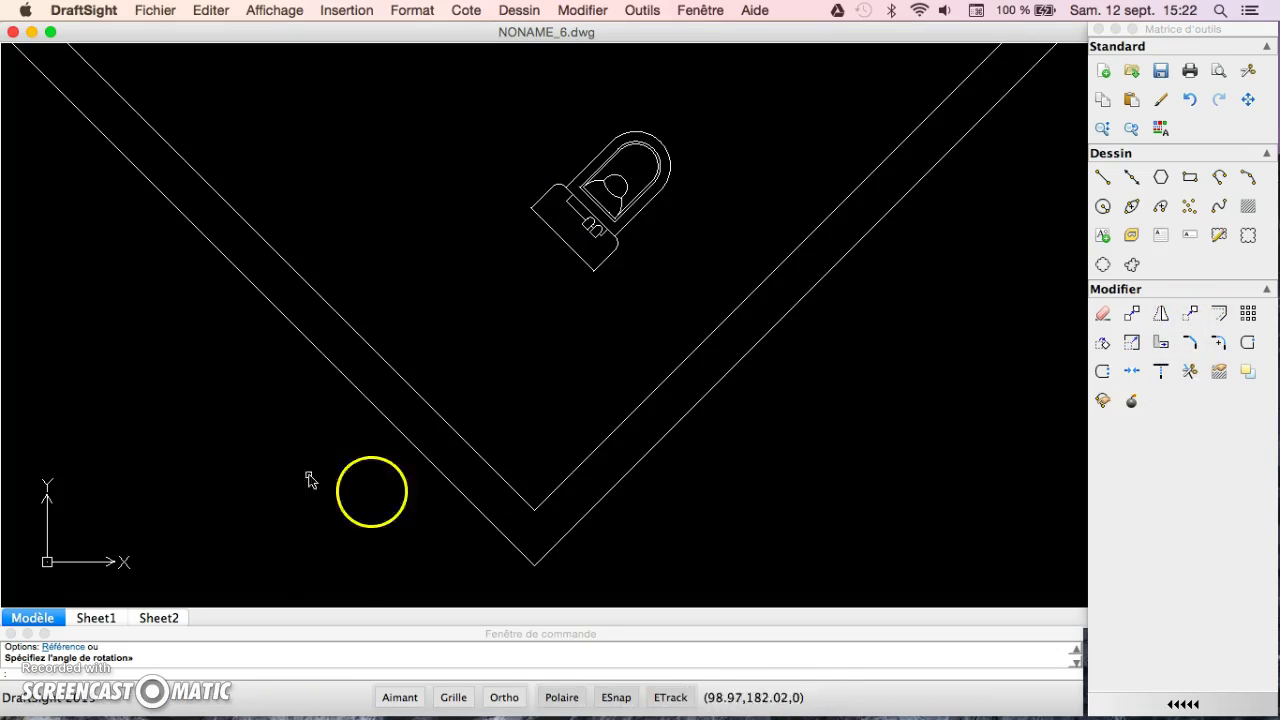
Move the toilet by the lowest corner of its tank onto the inner corner of the two diagonal walls.
left_click(1190, 315)
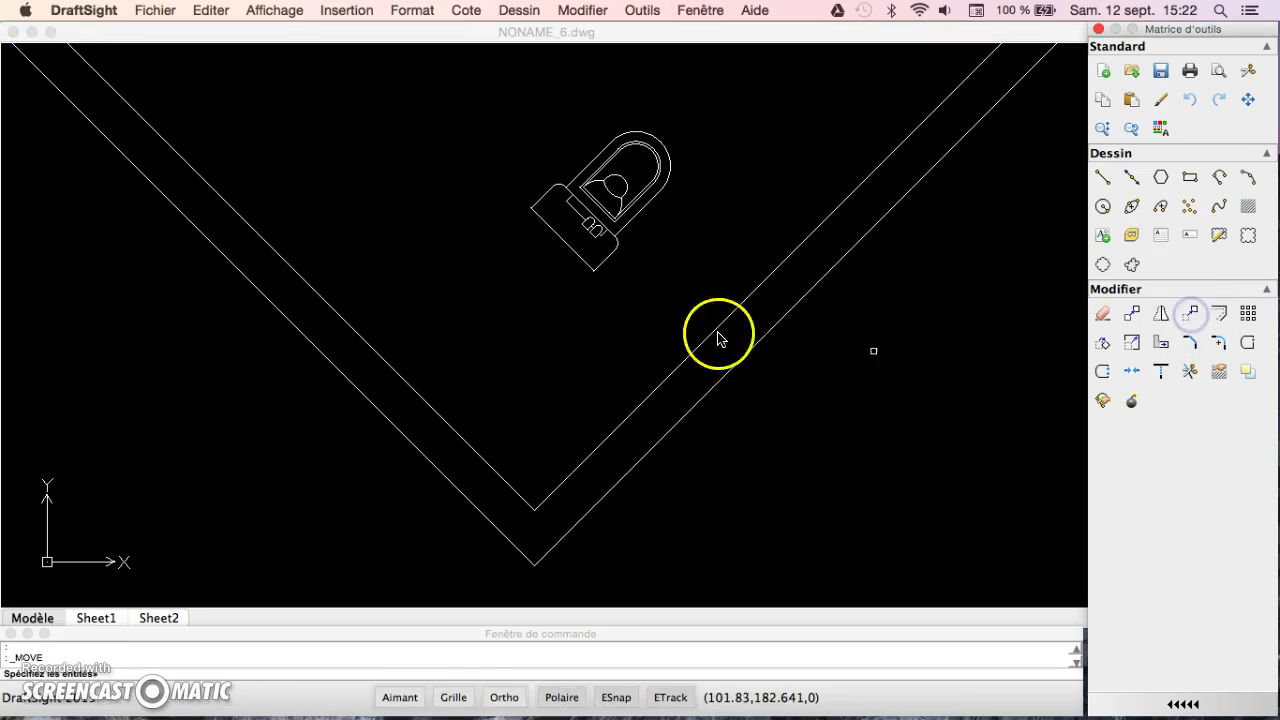
left_click(600, 218)
left_click(600, 218)
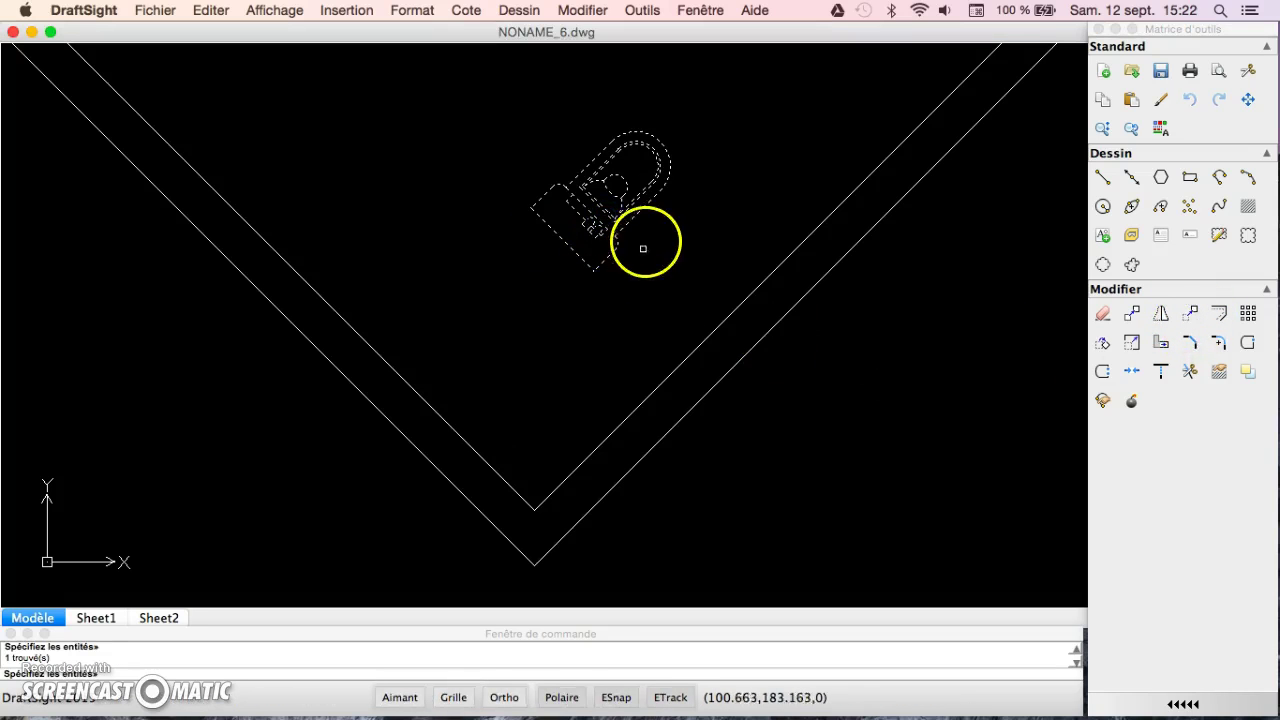
key("Return")
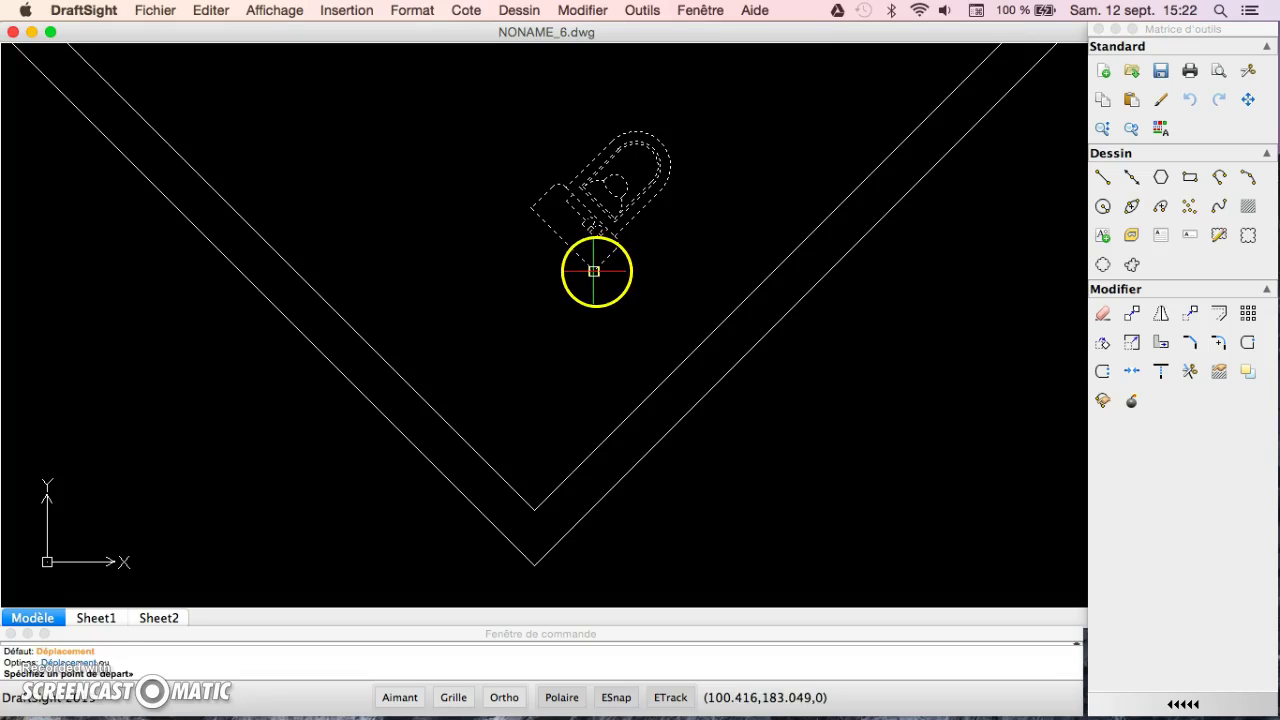
left_click(594, 271)
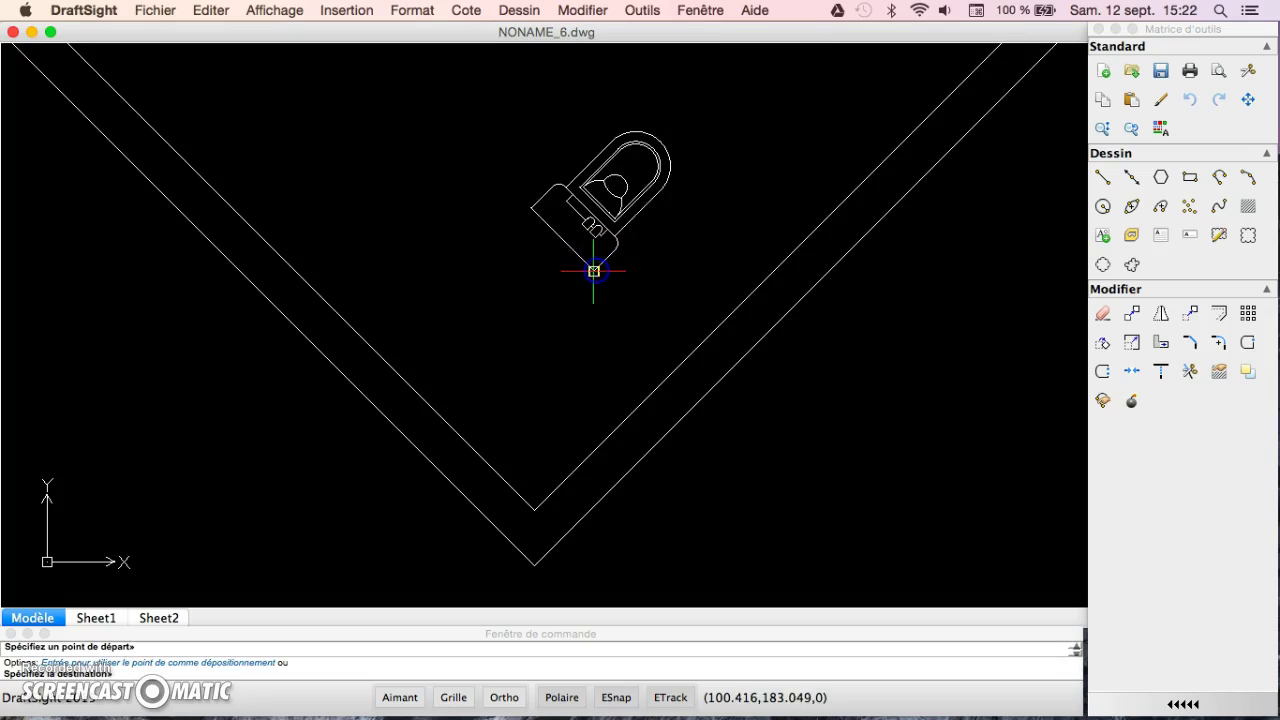
left_click(535, 510)
left_click(560, 402)
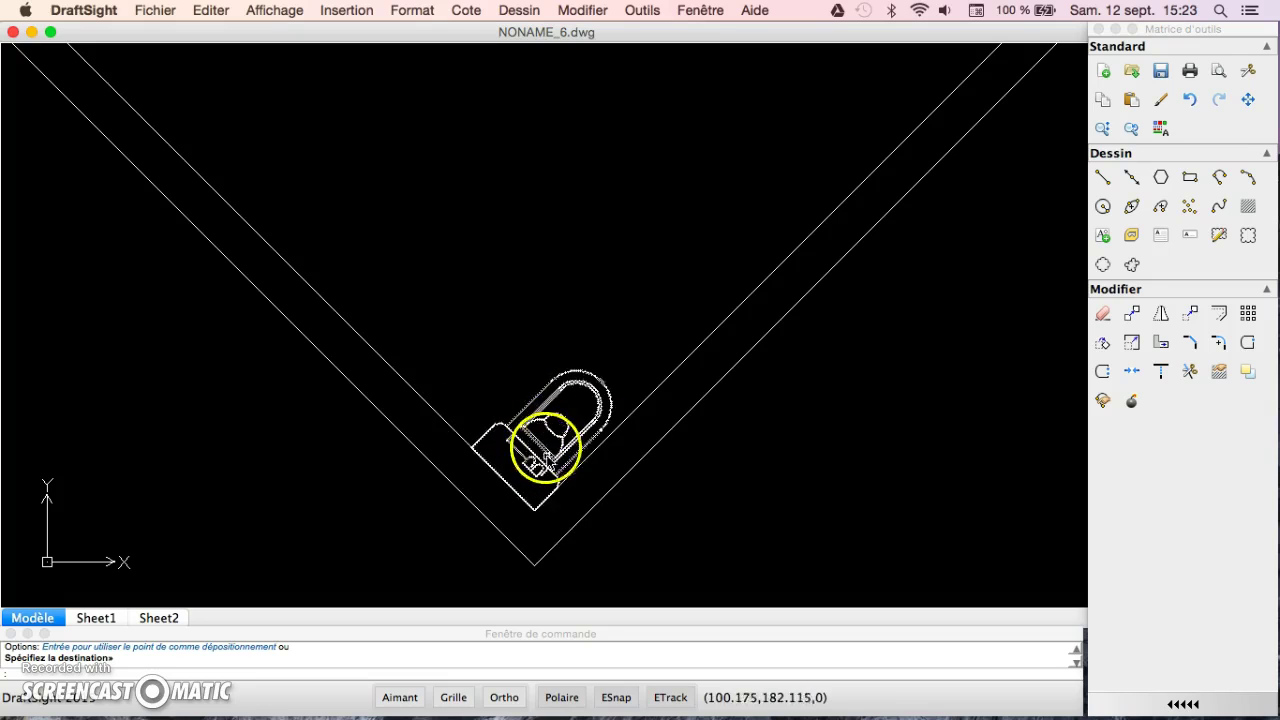
left_click(560, 440)
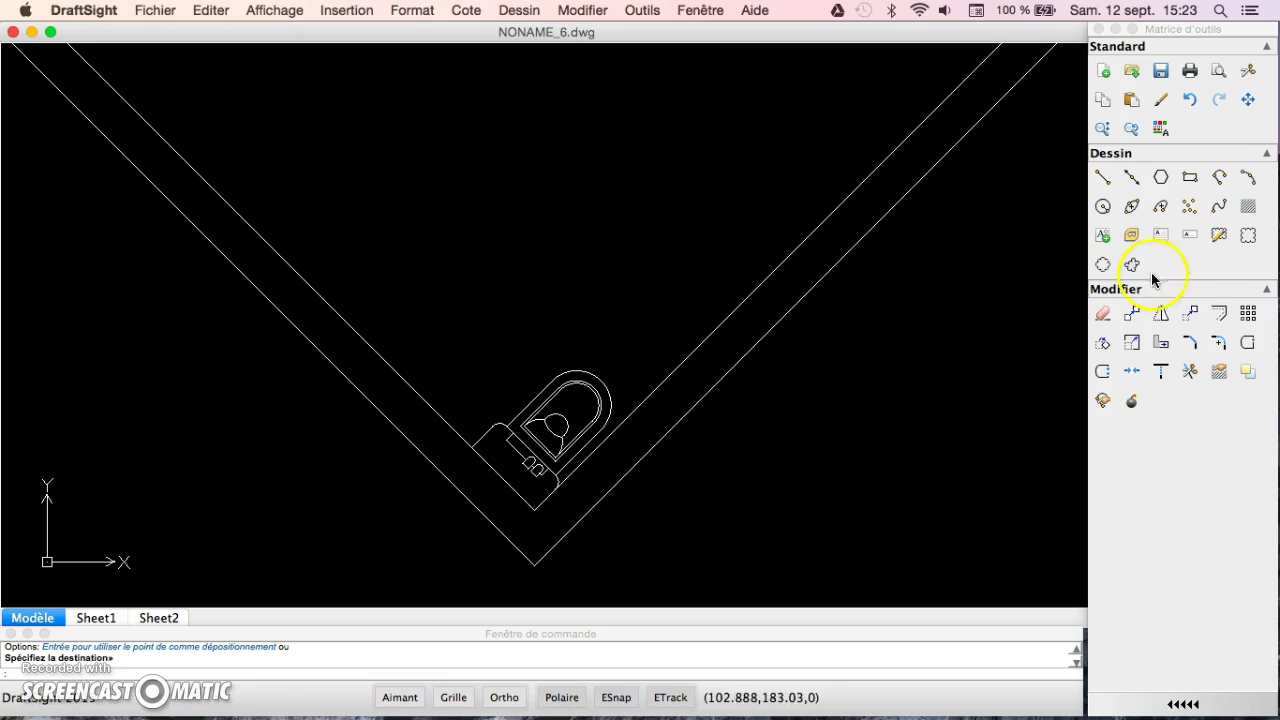
Move the toilet 0.3 m up along the left diagonal wall, away from the inner corner.
left_click(1194, 316)
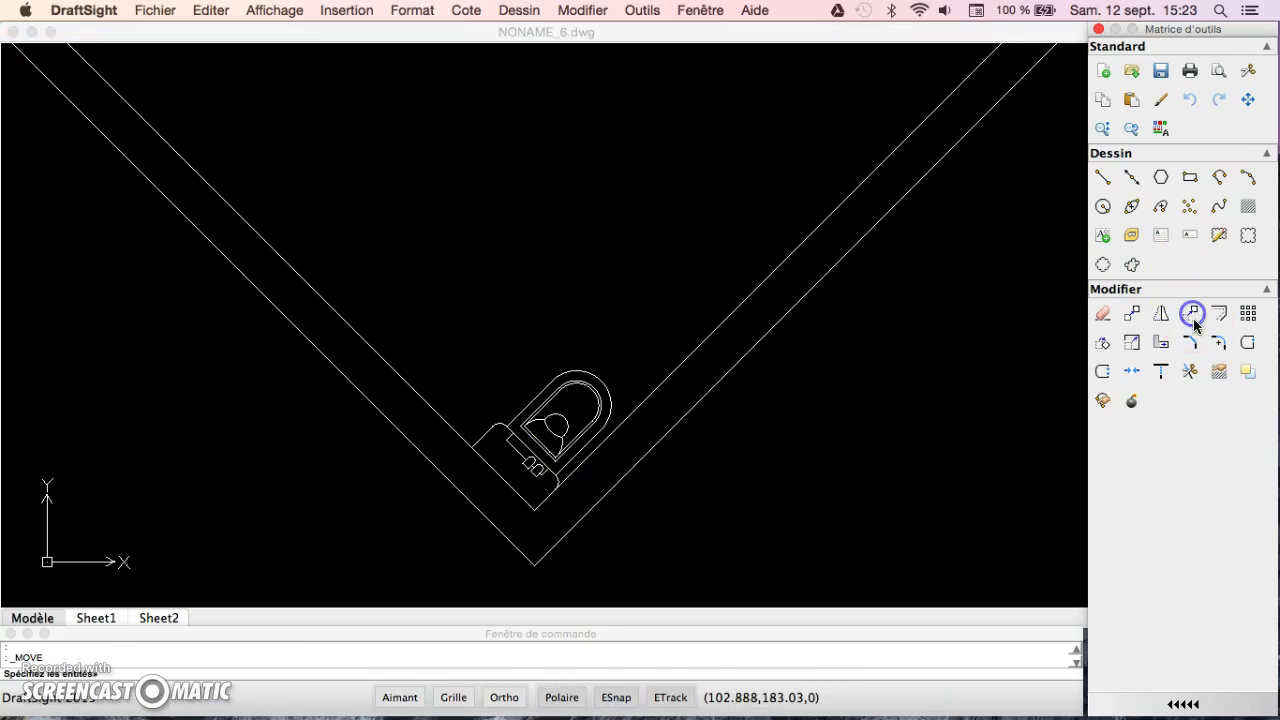
left_click(556, 432)
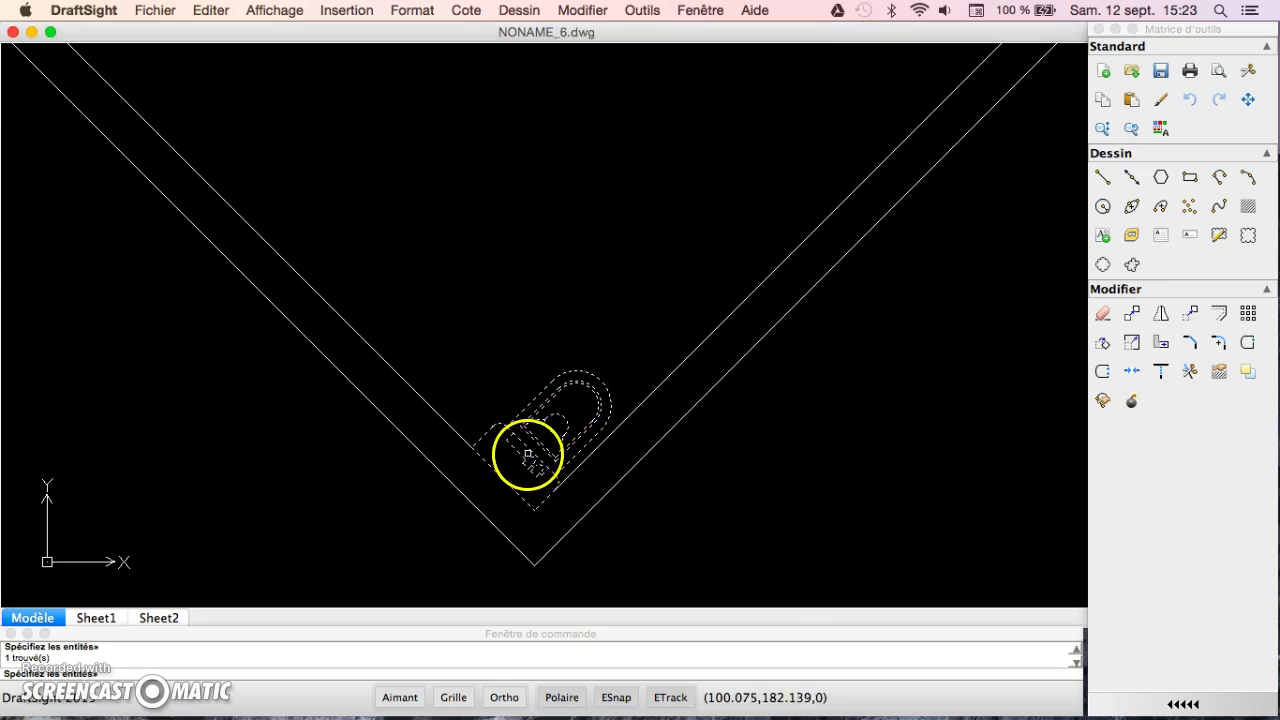
key("Return")
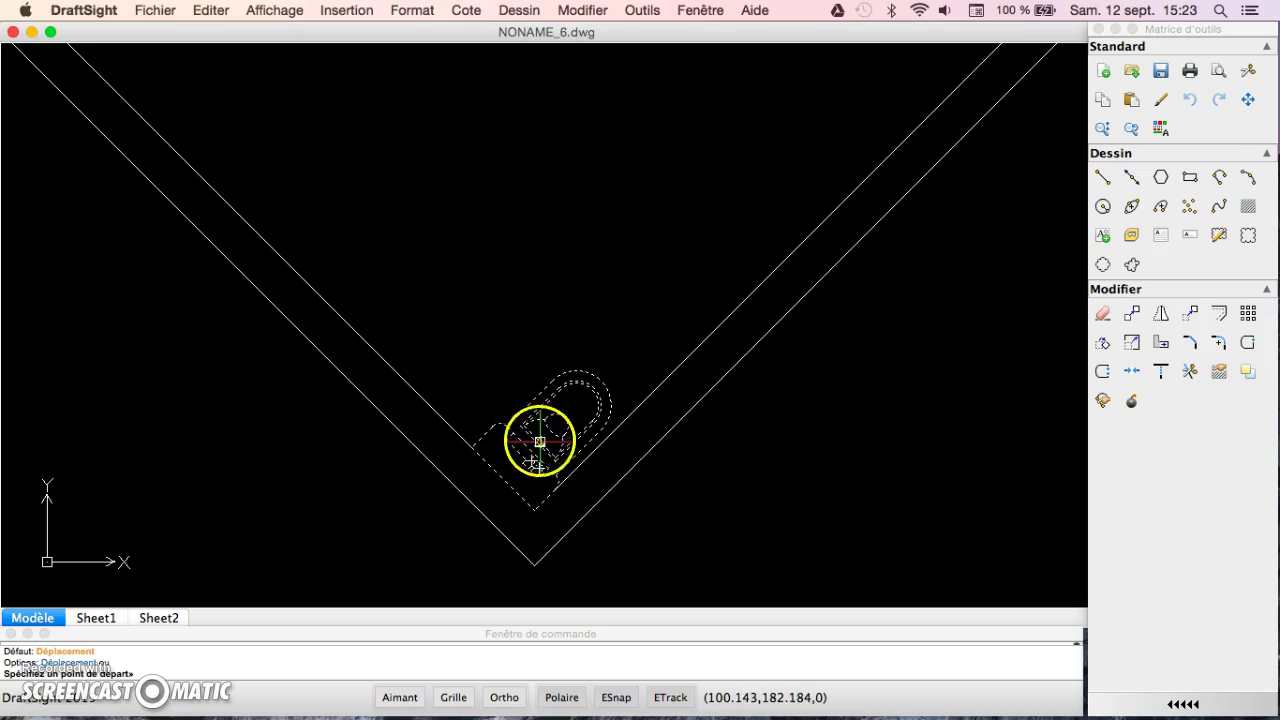
left_click(535, 510)
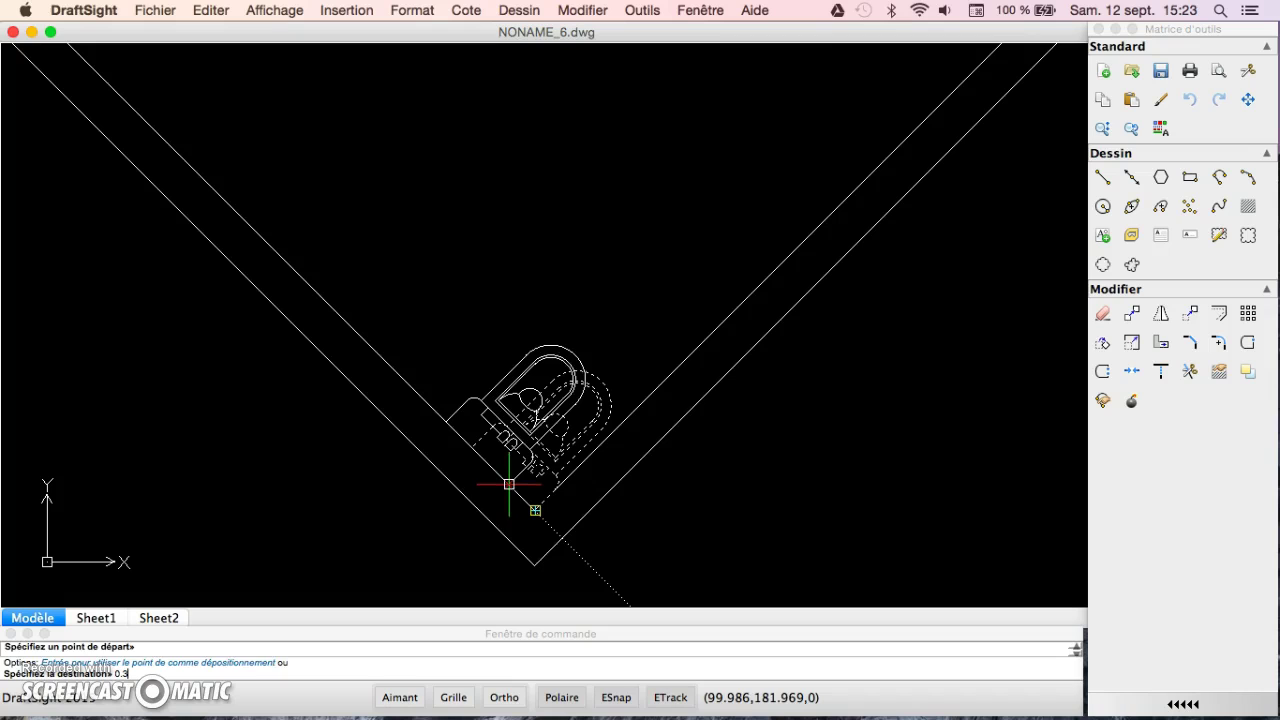
key("Return")
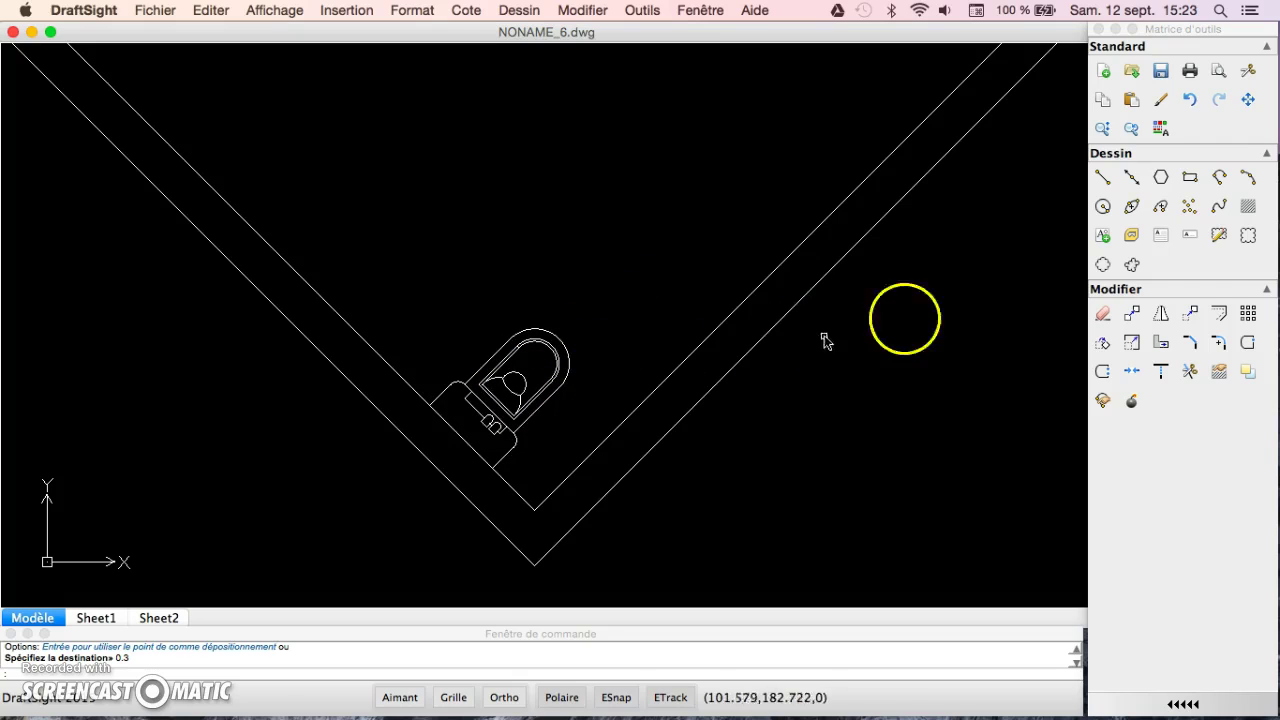
Move the toilet 0.1 m perpendicularly away from the left diagonal wall, using the lowest corner of its tank as the base point.
left_click(1190, 313)
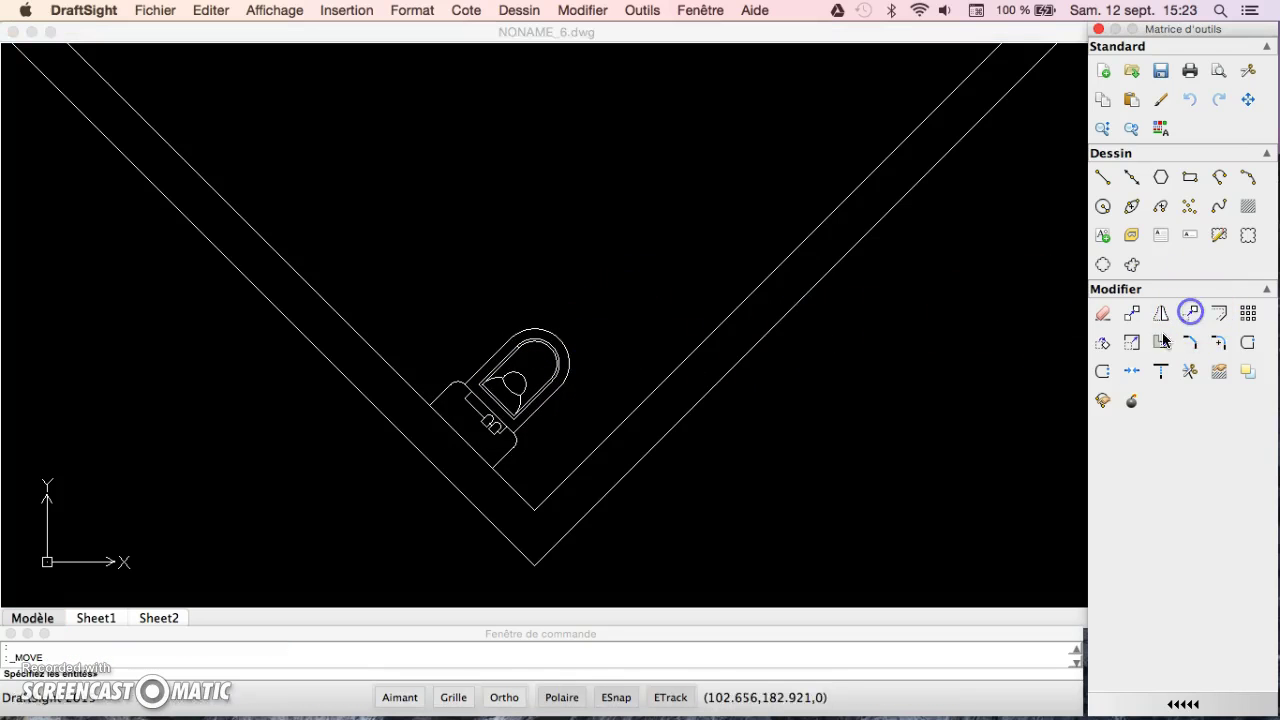
left_click(507, 410)
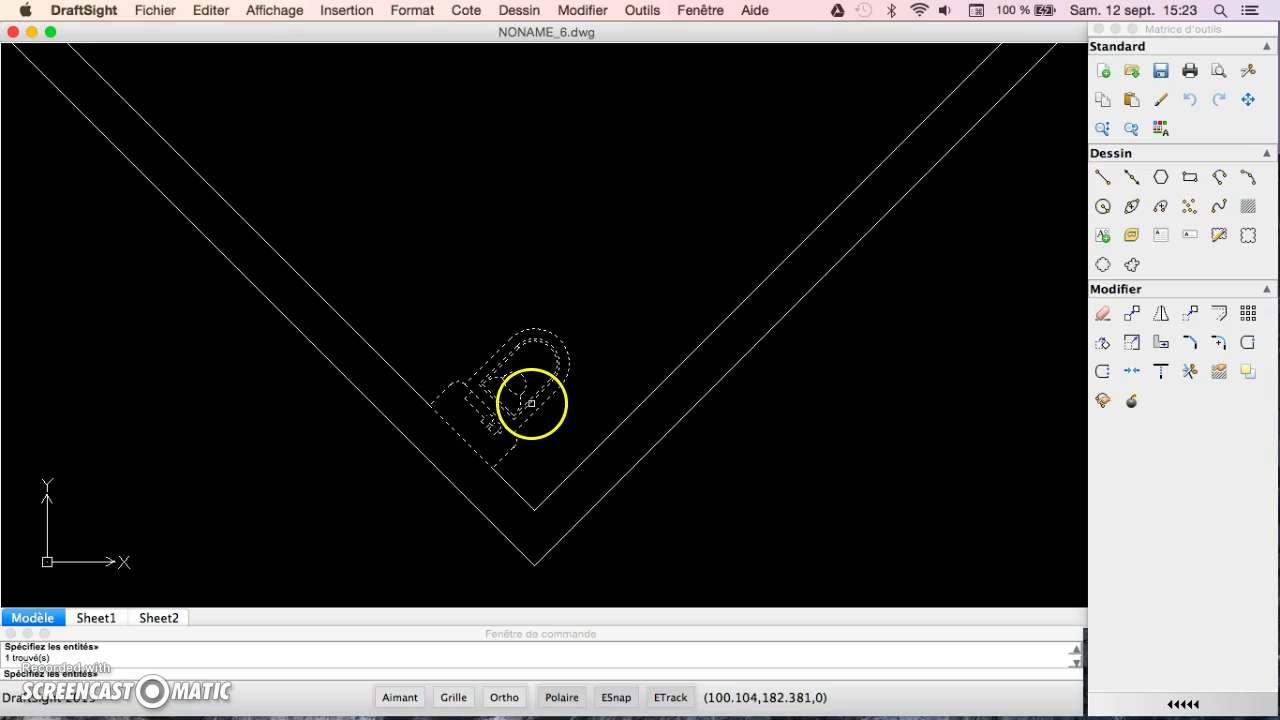
key("Return")
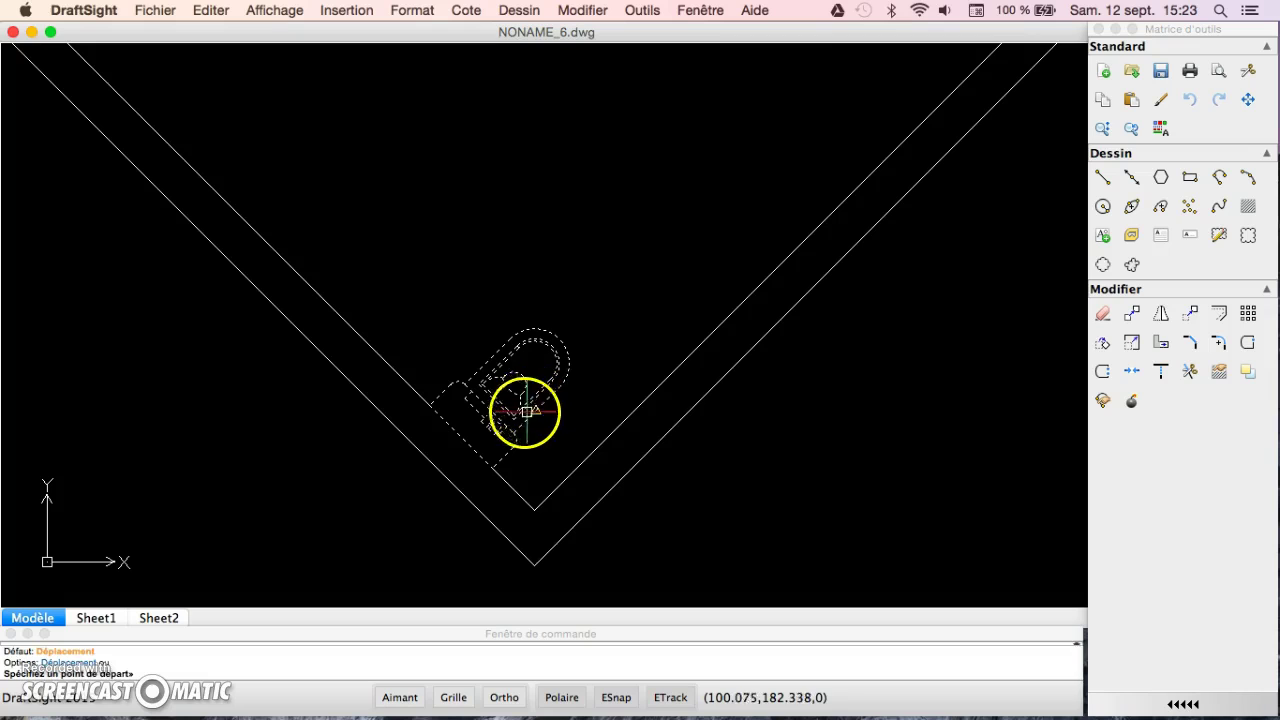
left_click(492, 467)
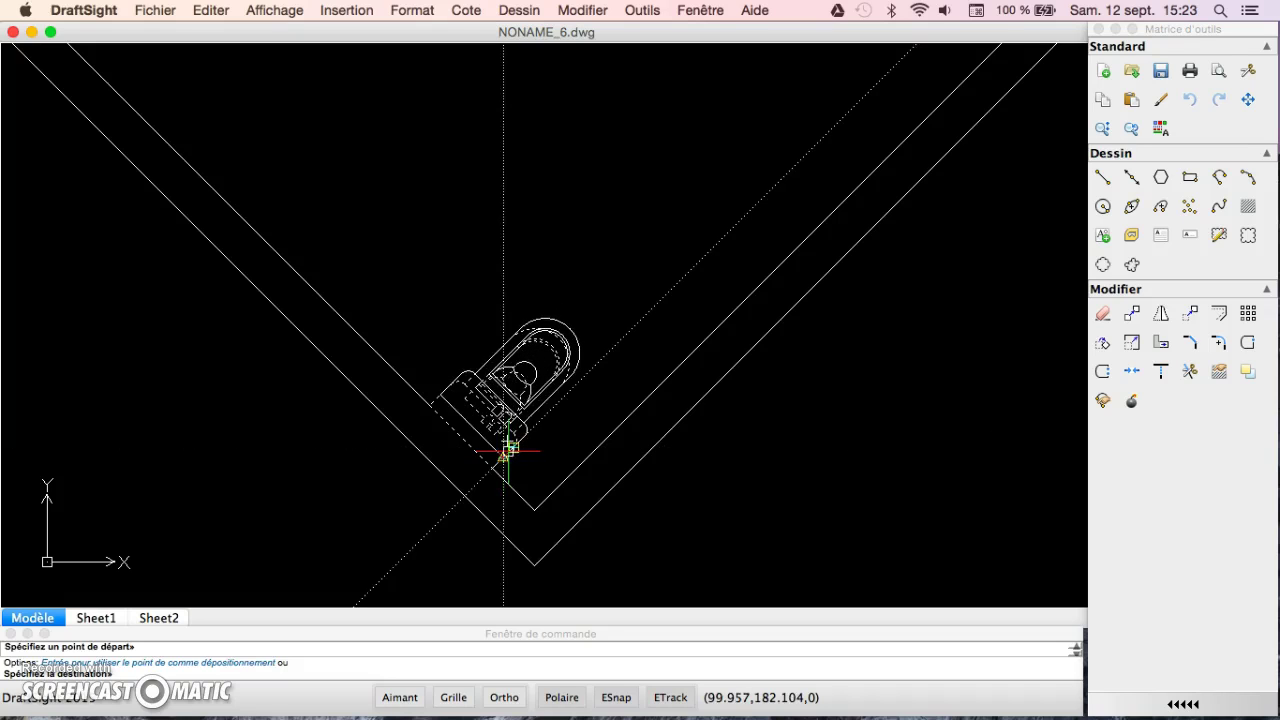
left_click(509, 445)
type("0.1")
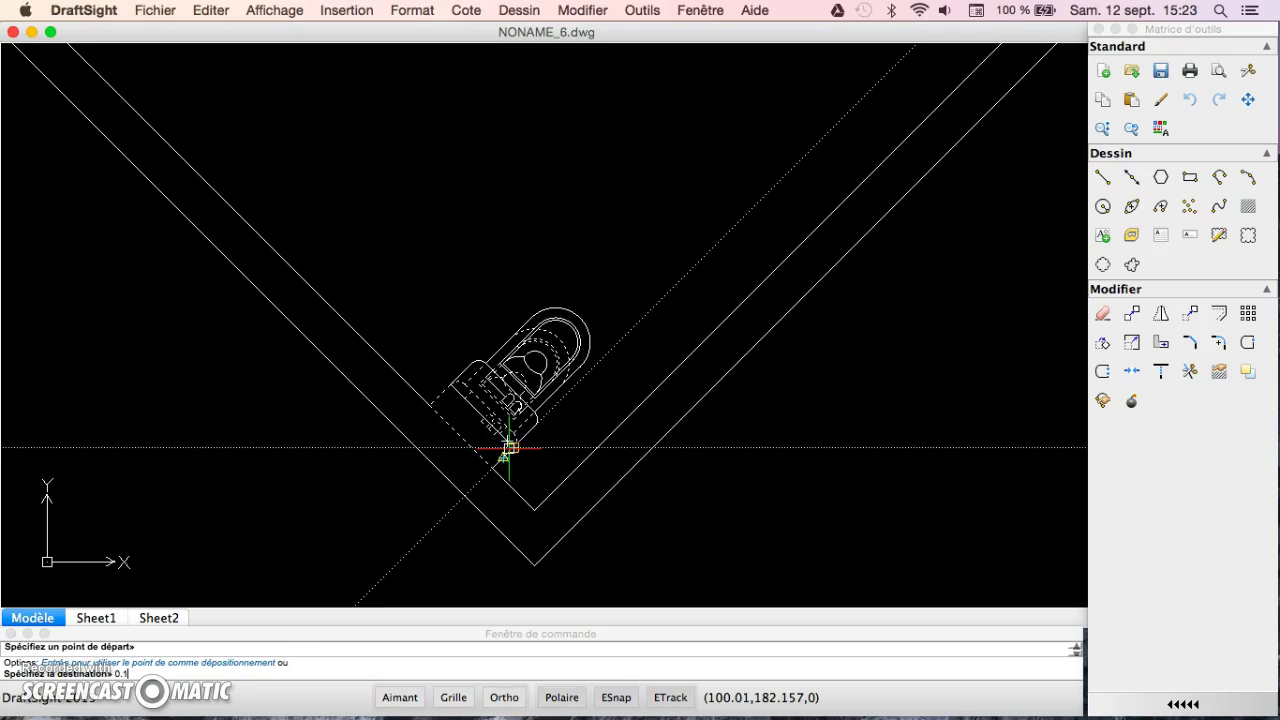
key("Return")
left_click(571, 371)
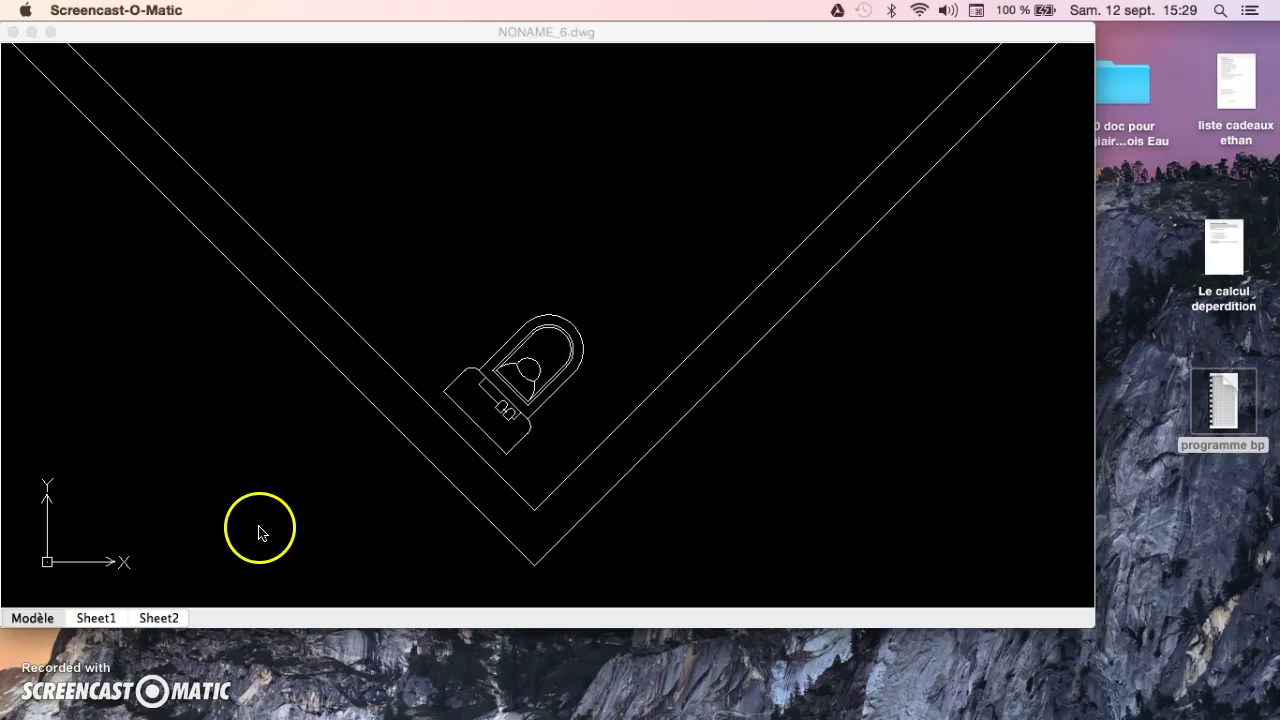
left_click(259, 532)
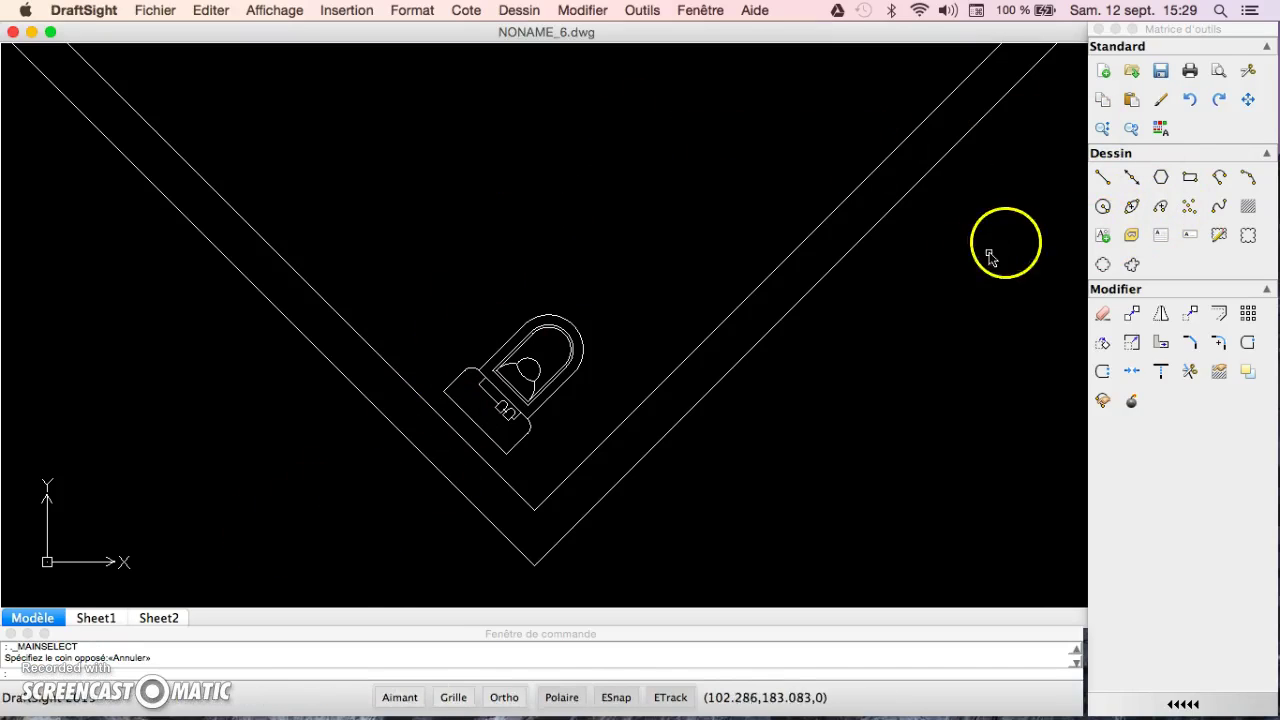
Draw a partition as a polyline perpendicular to the left diagonal wall, 1.2 m from the inner corner, 1.5 m long and 0.1 m thick.
left_click(1219, 178)
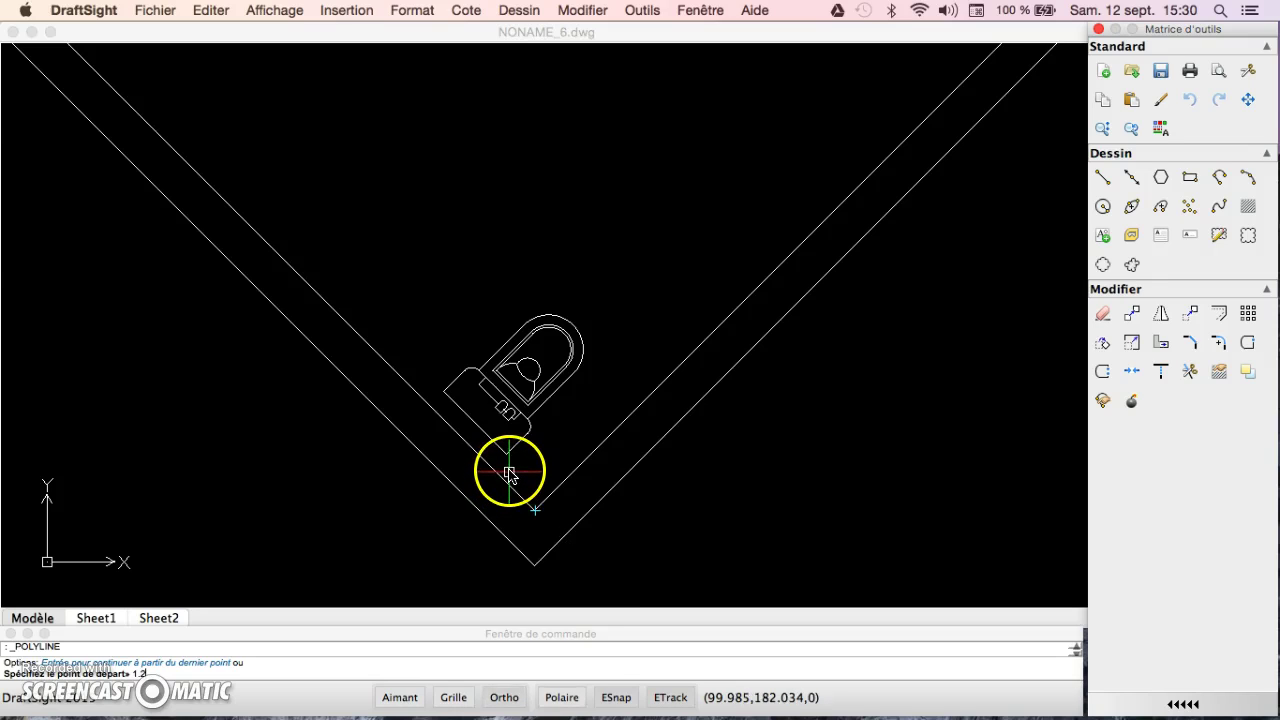
key("Return")
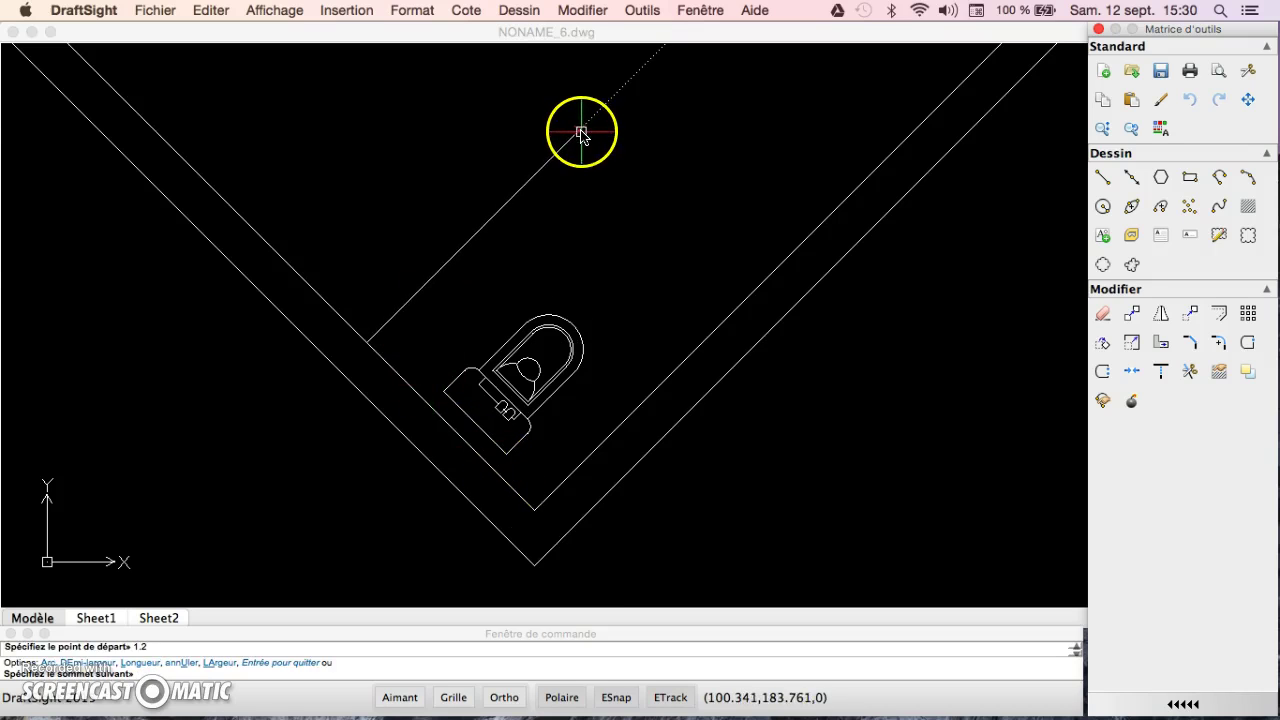
key("F8")
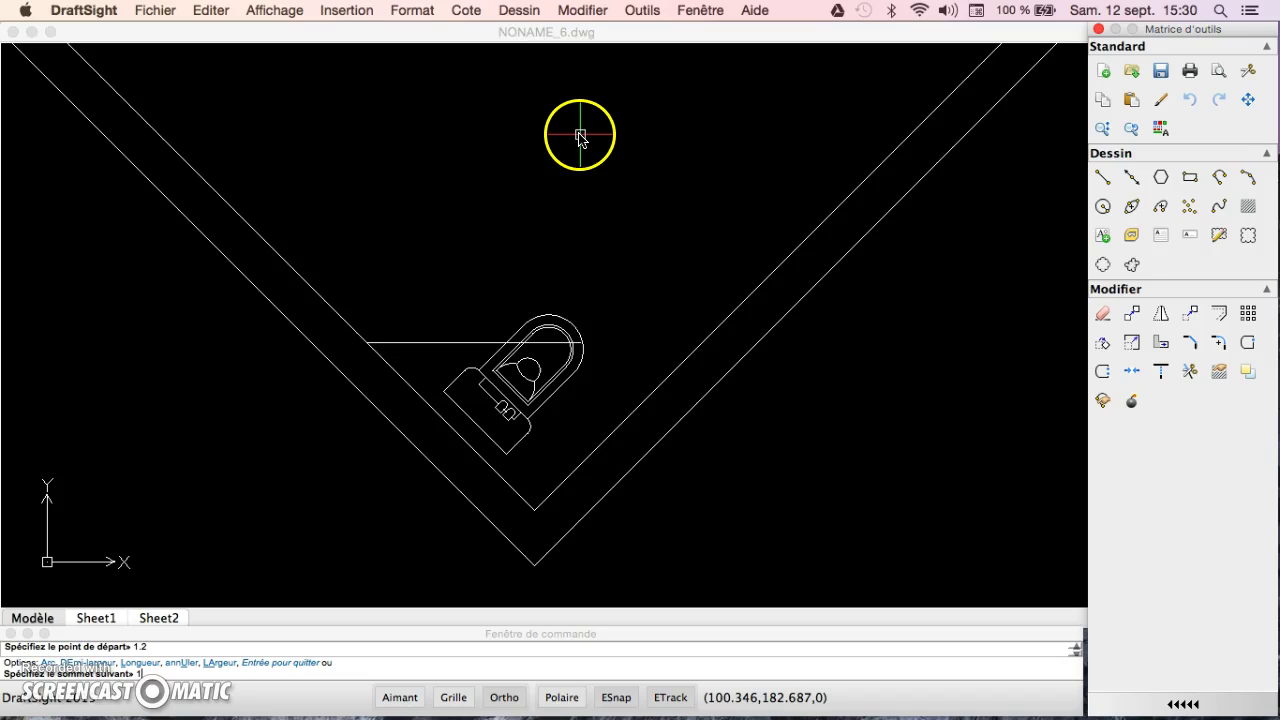
key("F8")
key("F8")
key("F8")
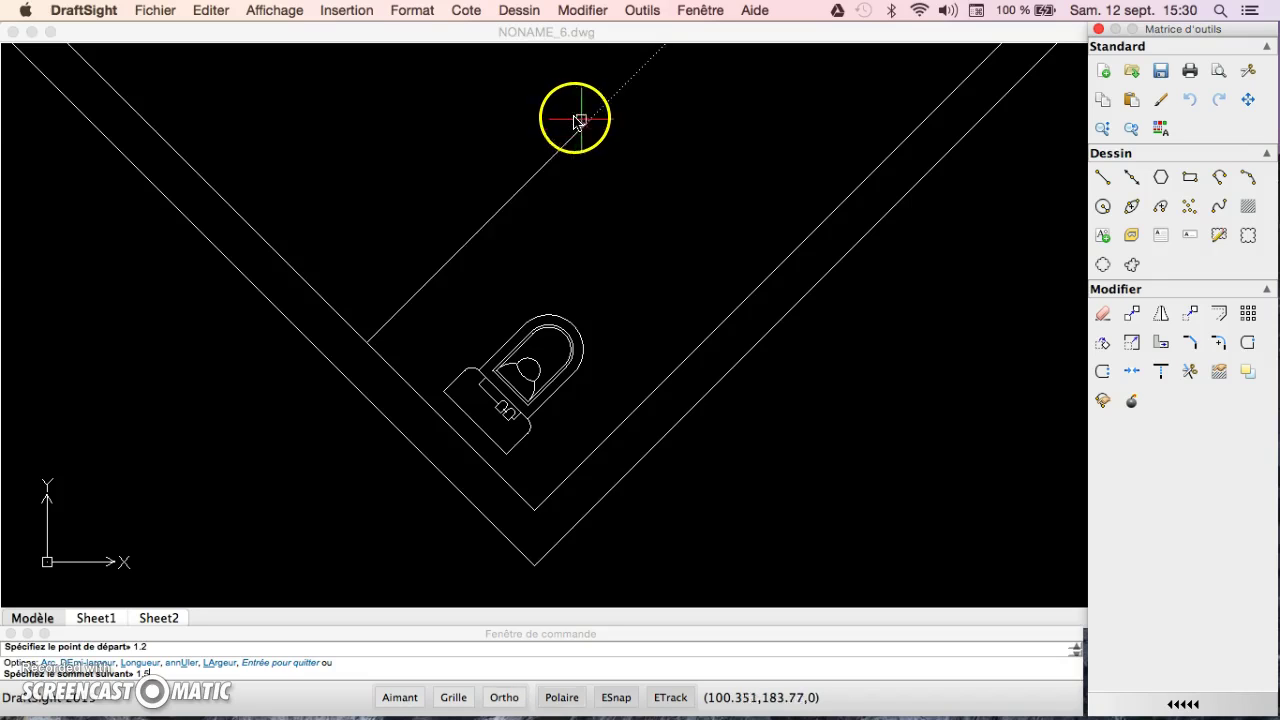
left_click(577, 132)
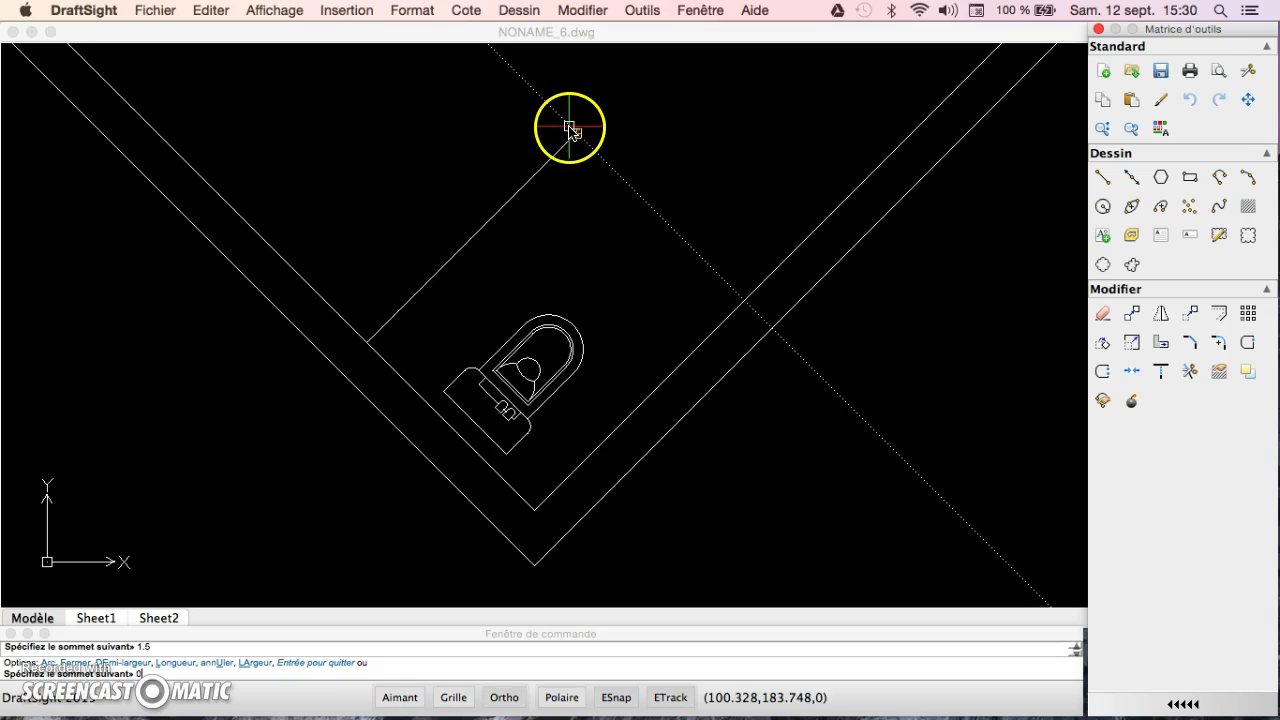
type("1")
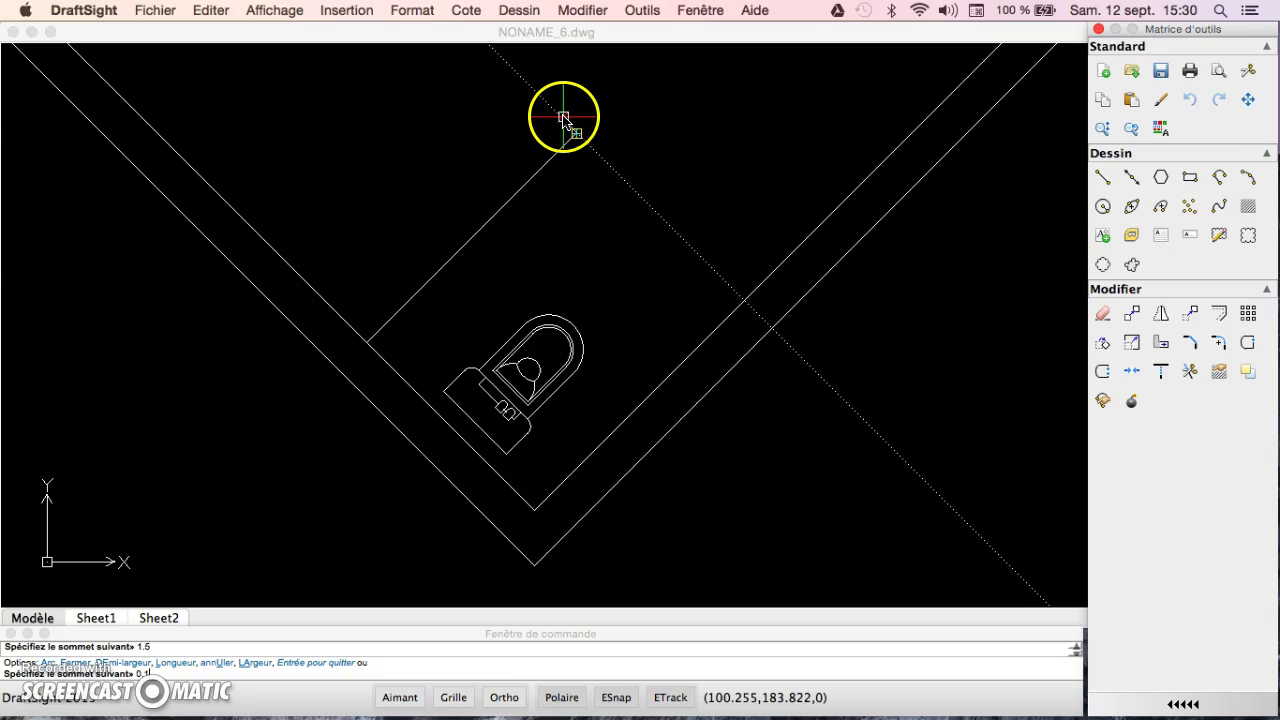
key("Return")
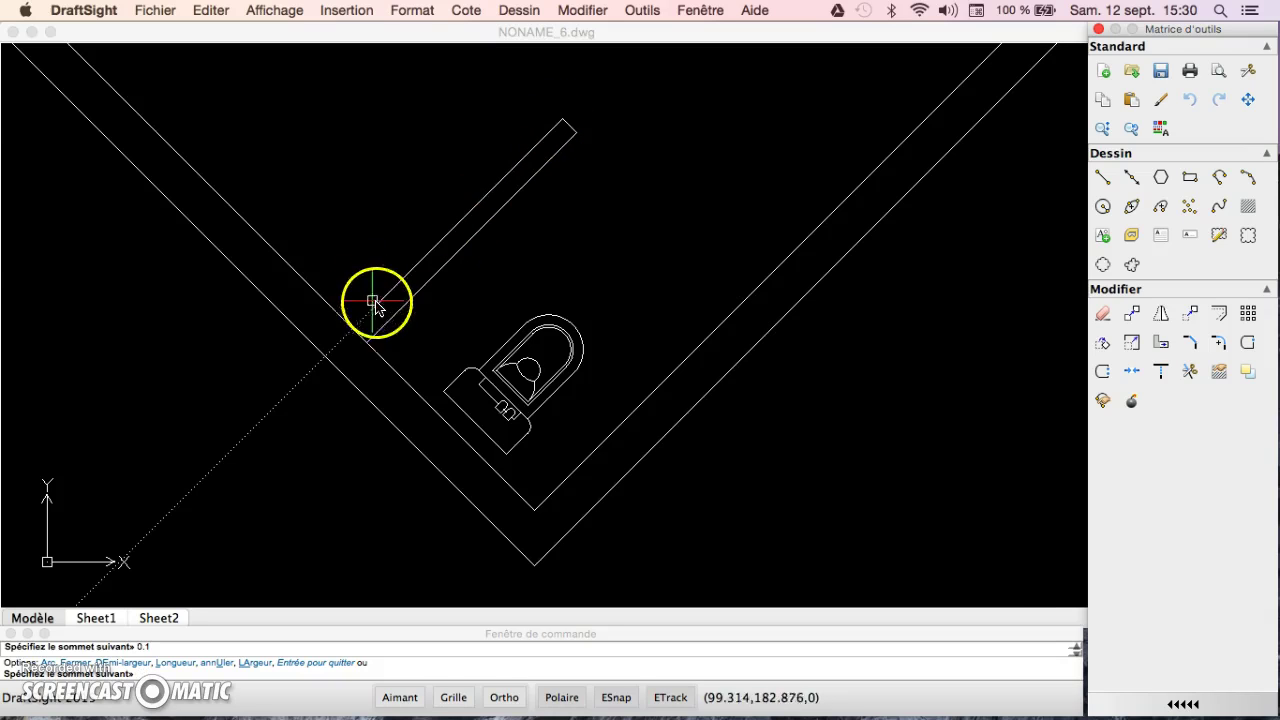
left_click(355, 328)
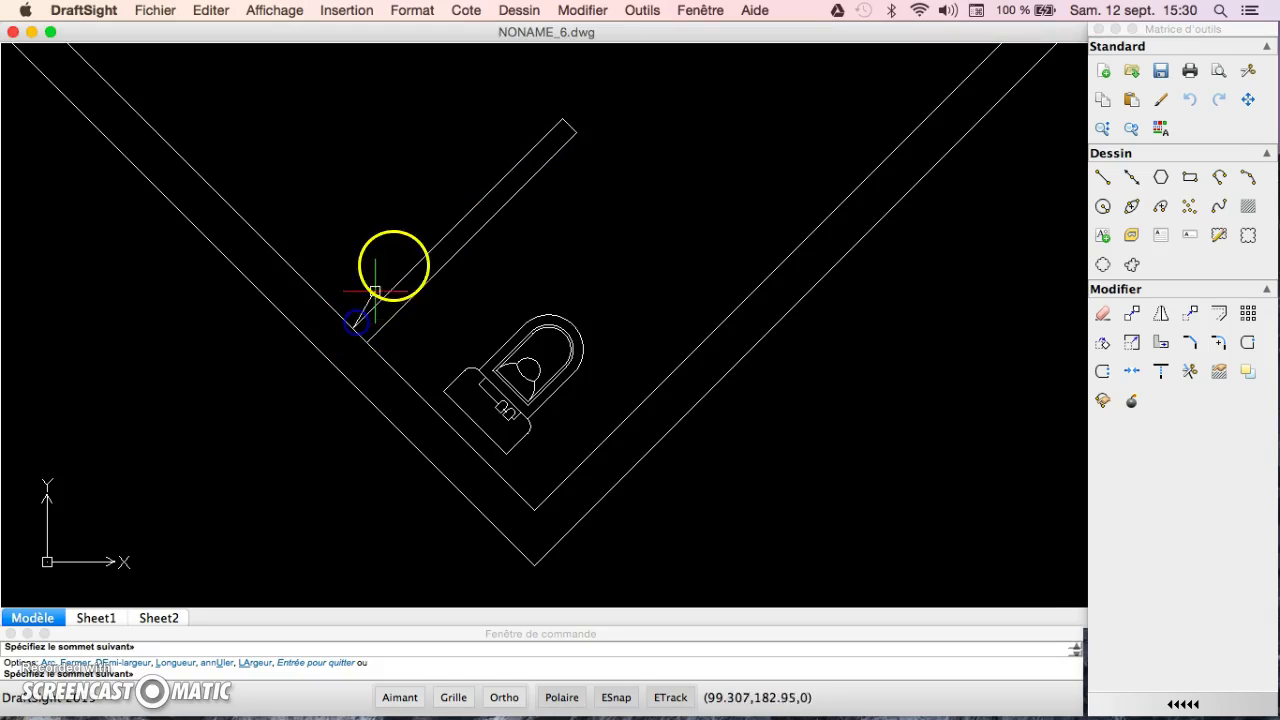
key("Escape")
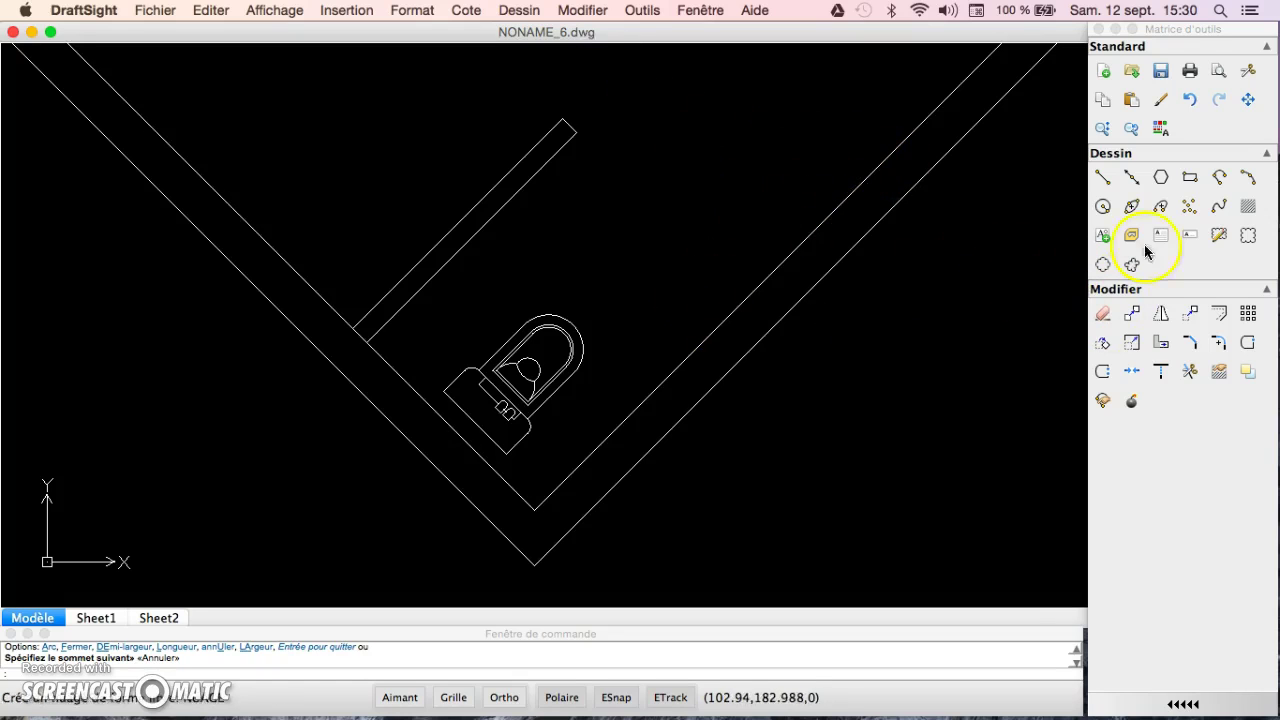
left_click(1103, 177)
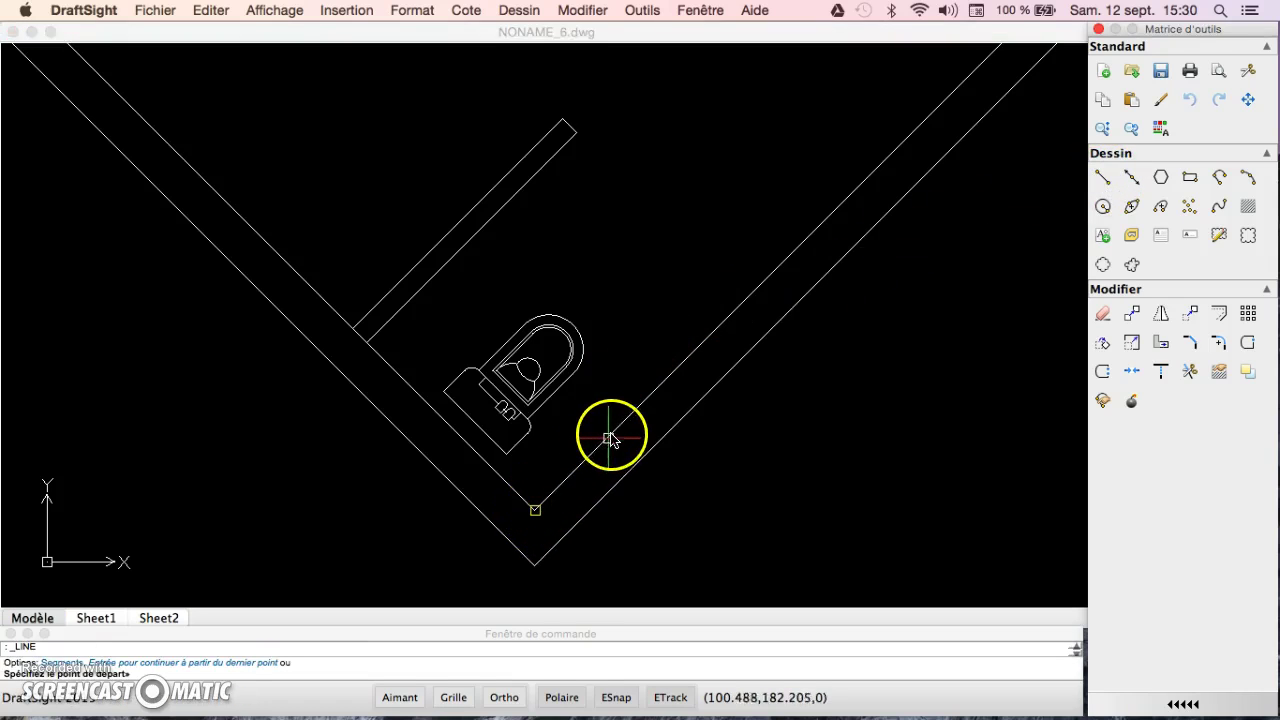
type("1")
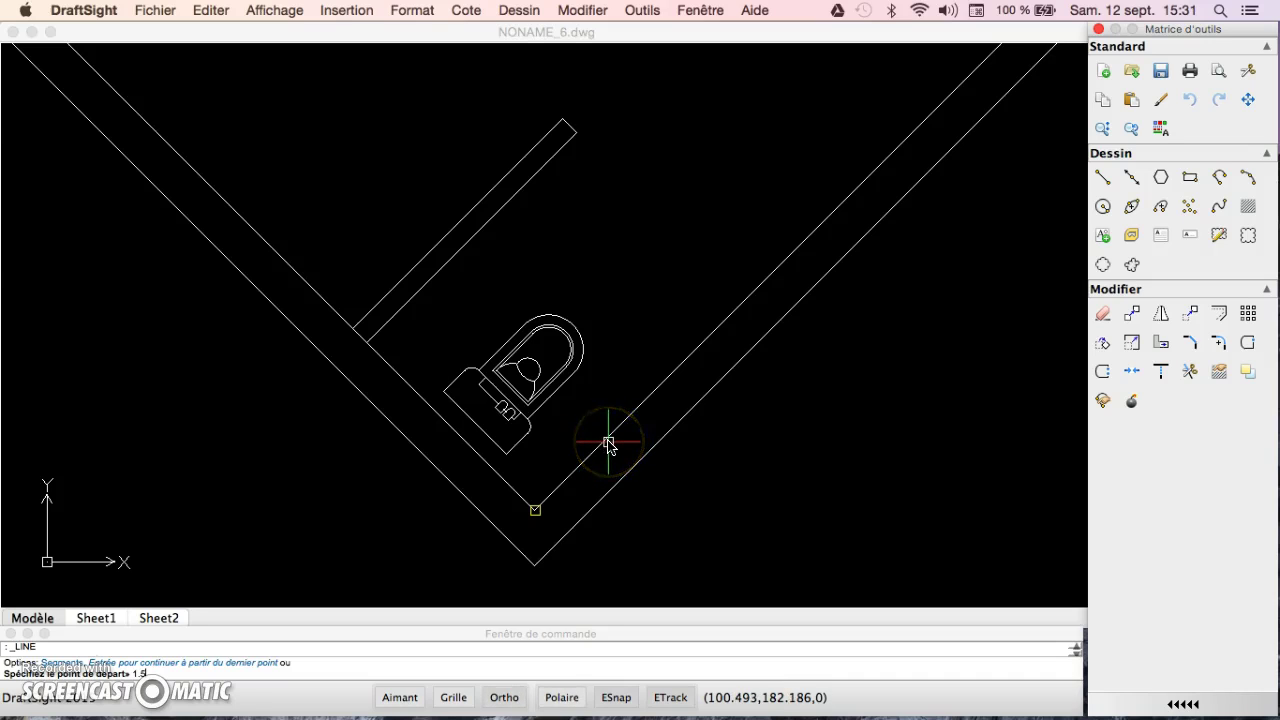
type(".5")
key("Return")
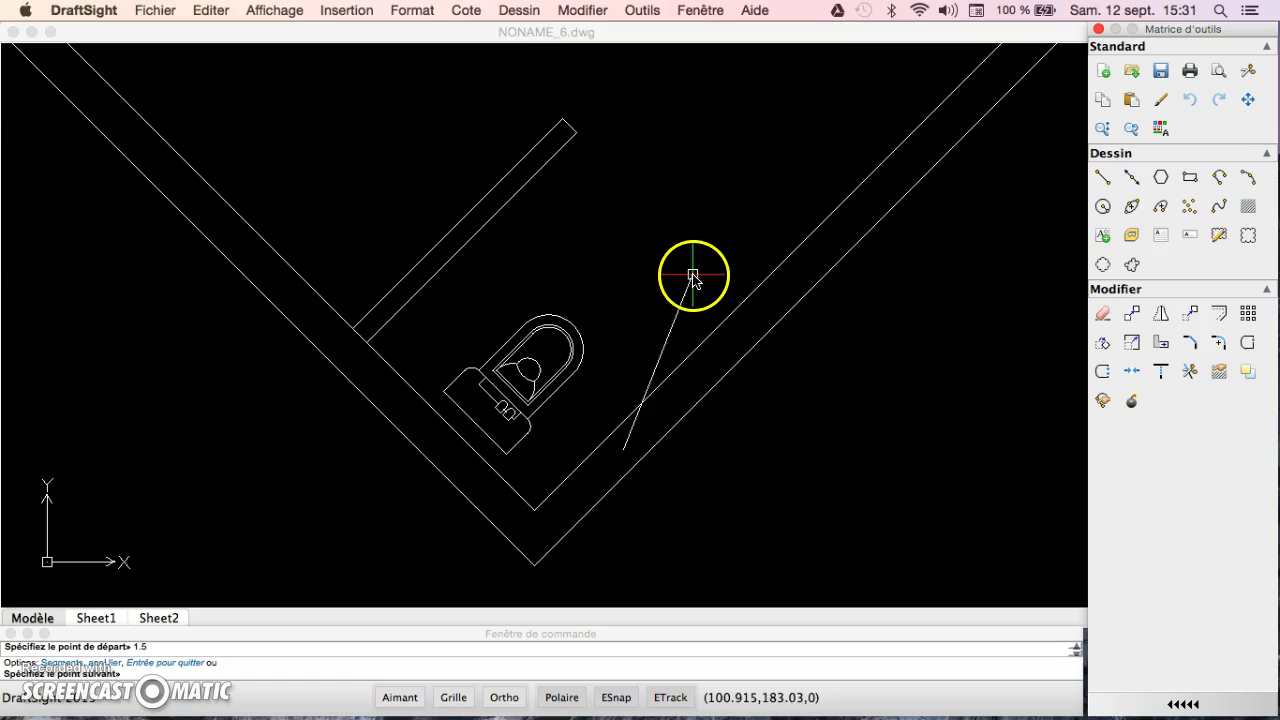
key("Escape")
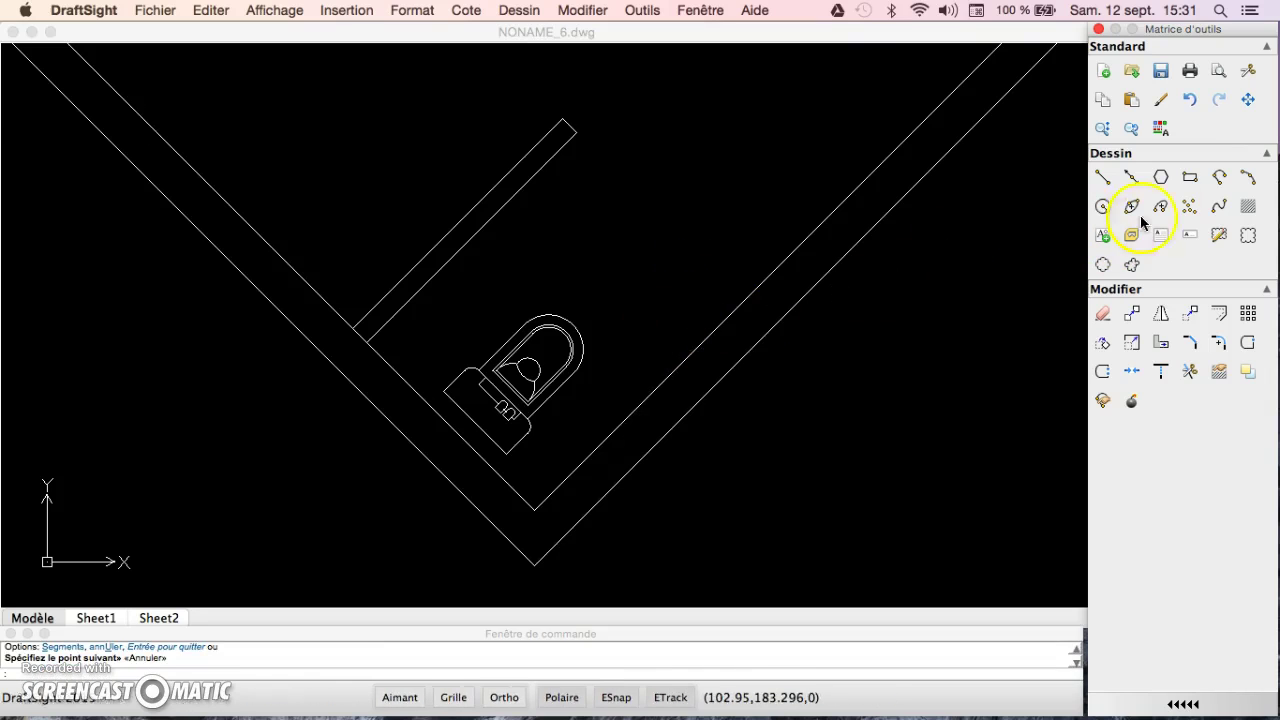
Draw a 1.2 m door leaf line, slightly off vertical, from the right diagonal wall's inner face 1.5 m from the inner corner.
left_click(1104, 178)
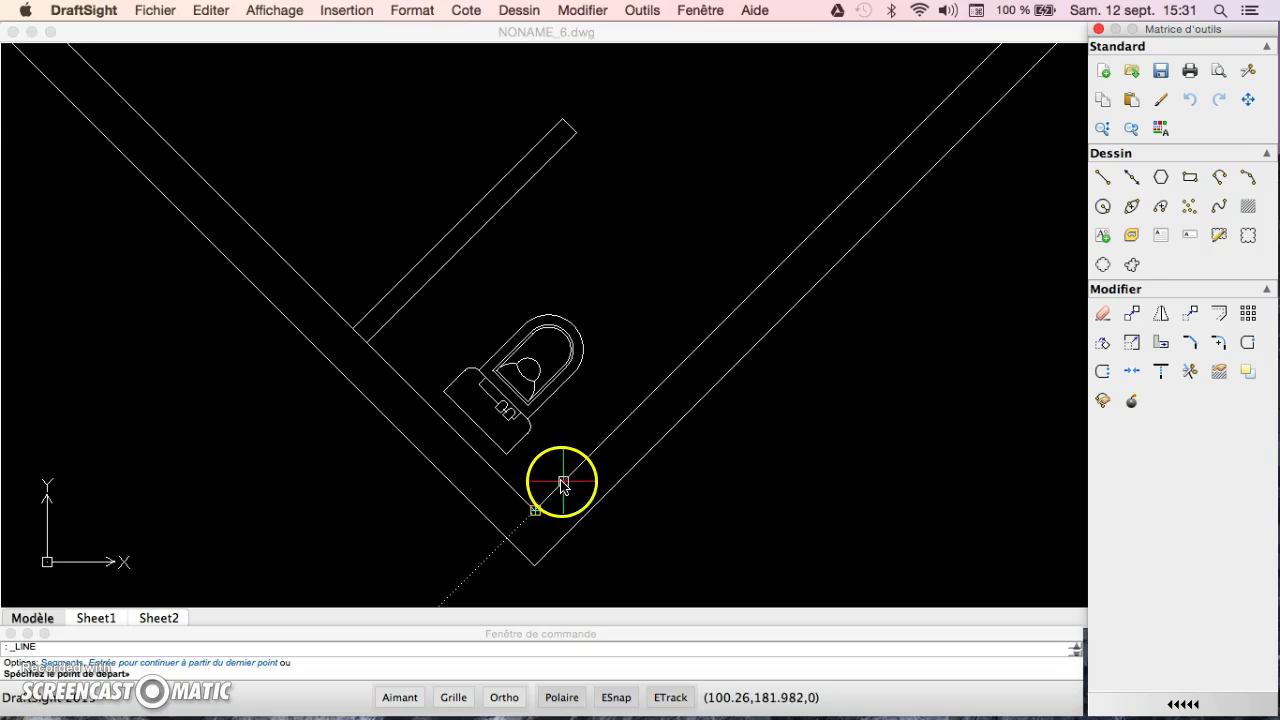
type("1.")
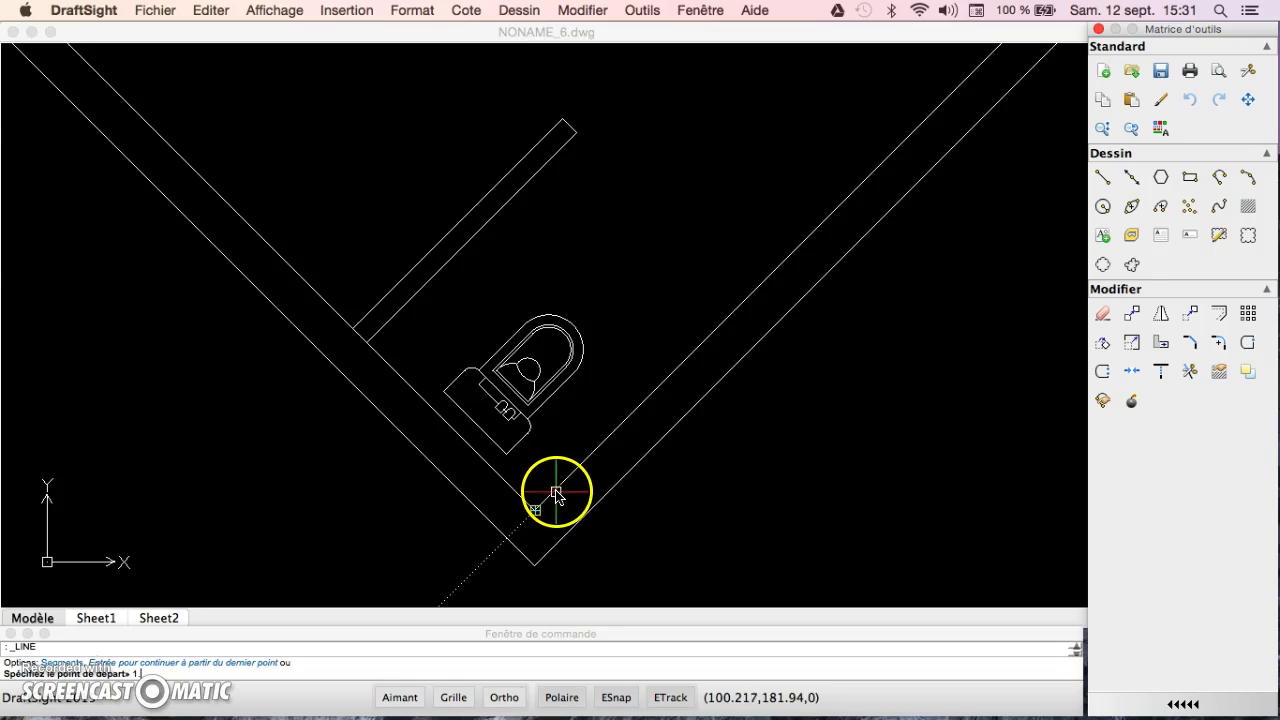
type("5")
key("Return")
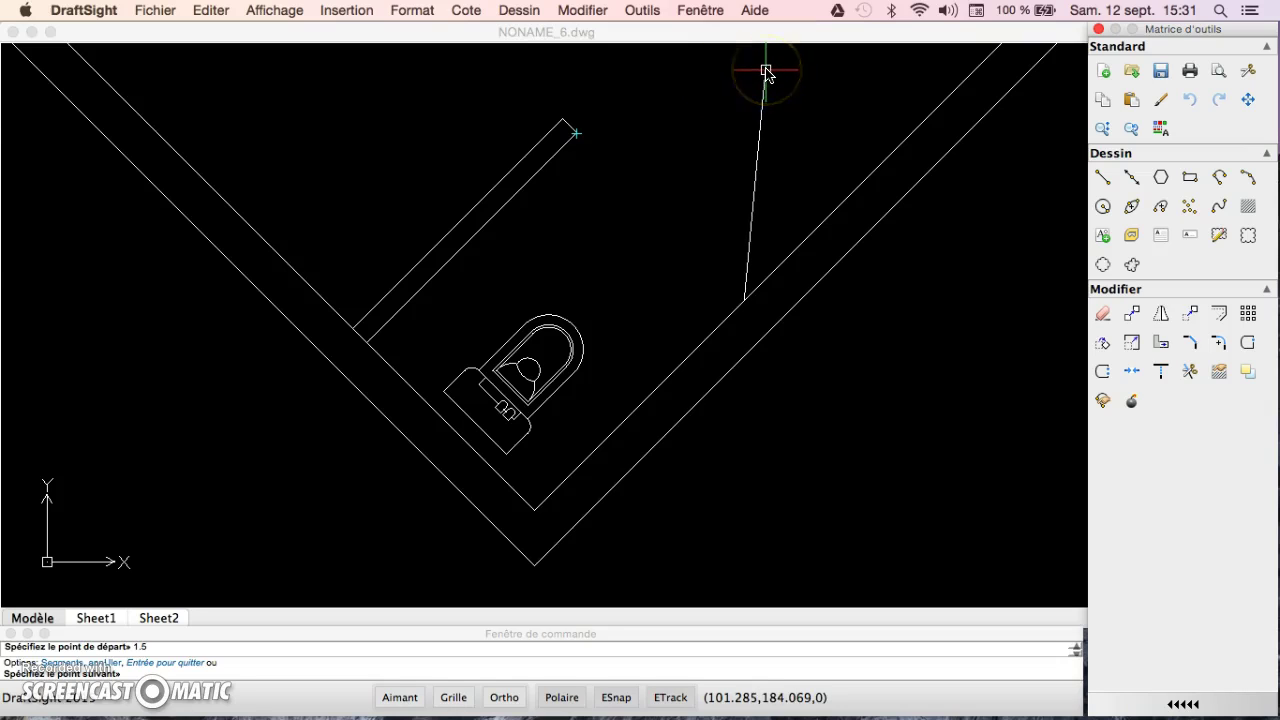
type("1.")
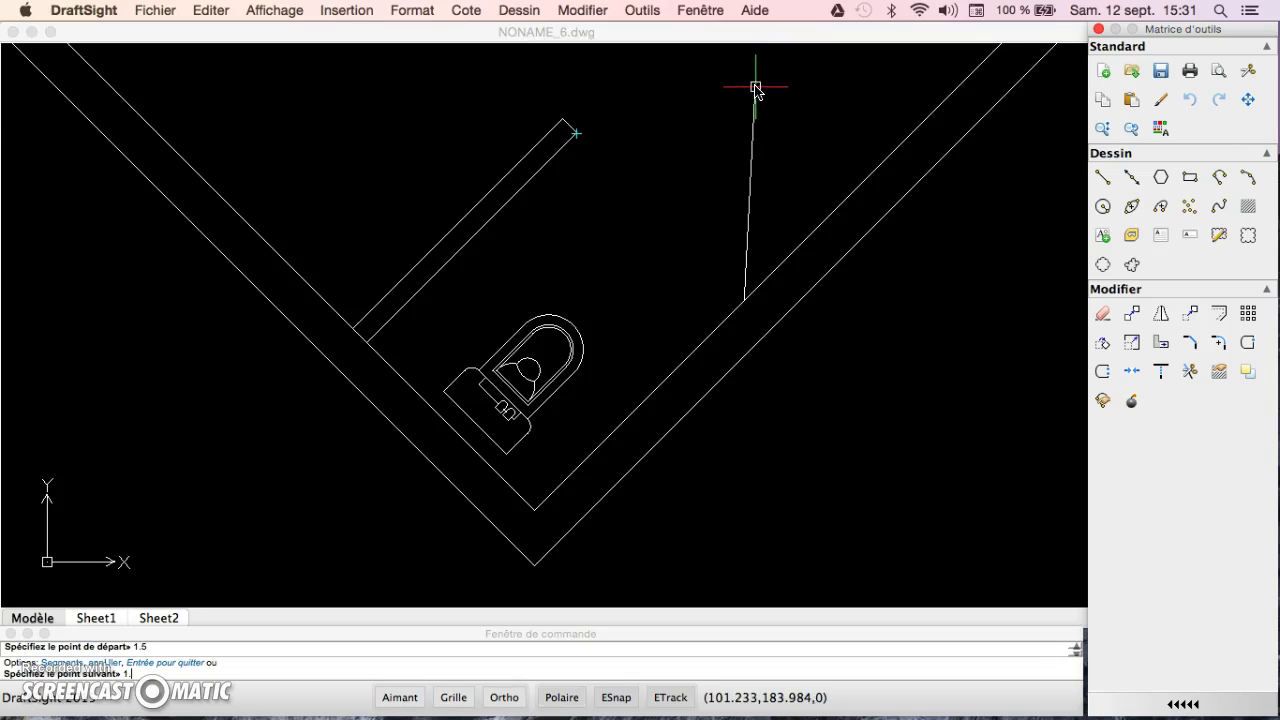
key("F10")
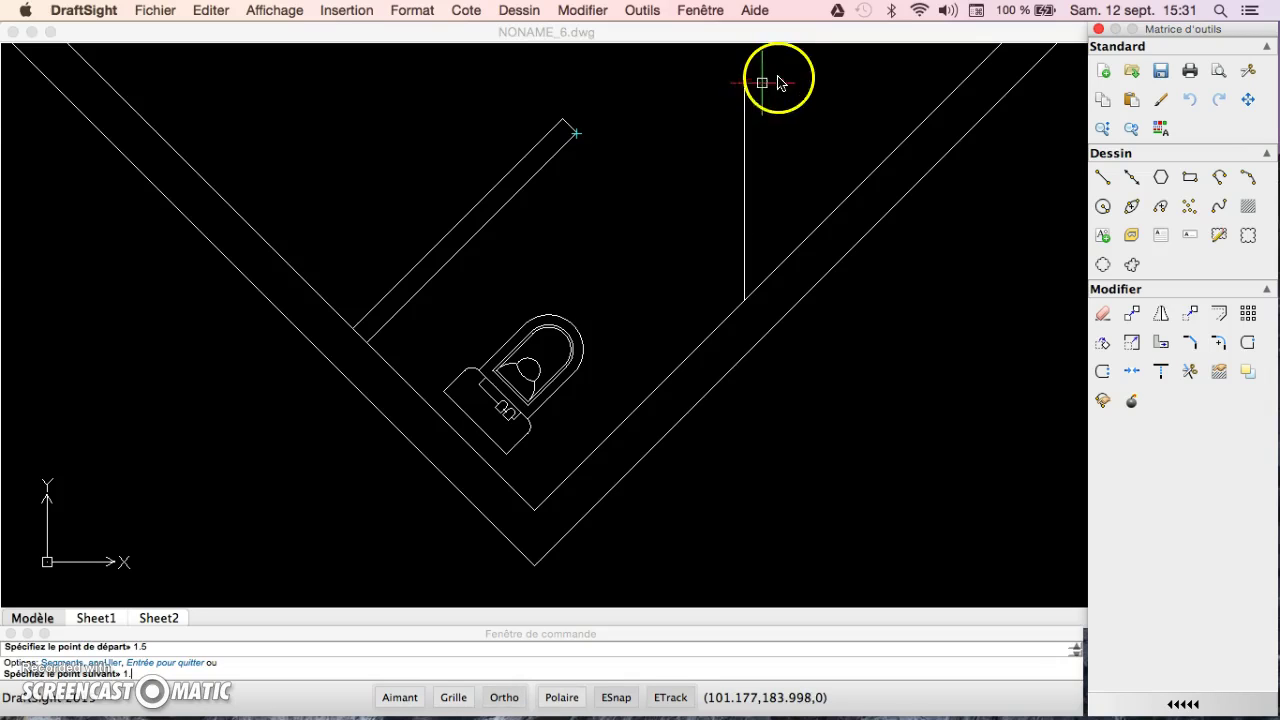
key("F10")
key("F10")
type("2")
key("F10")
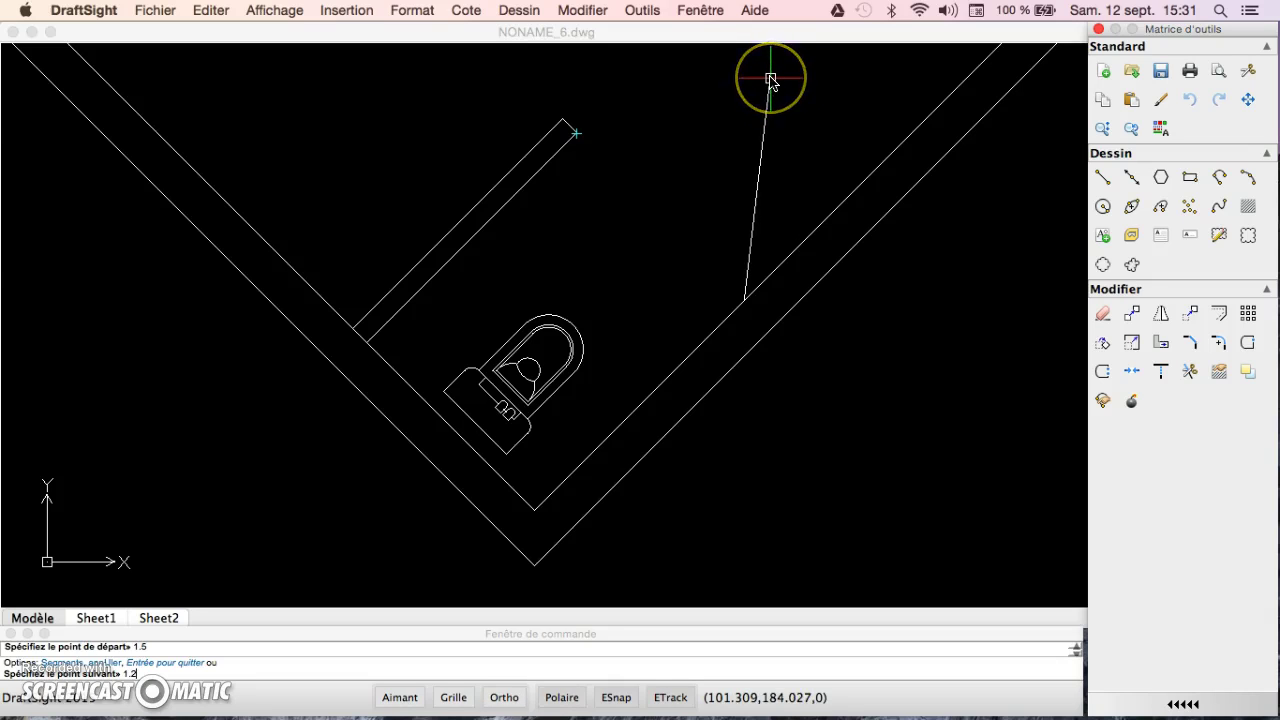
key("Escape")
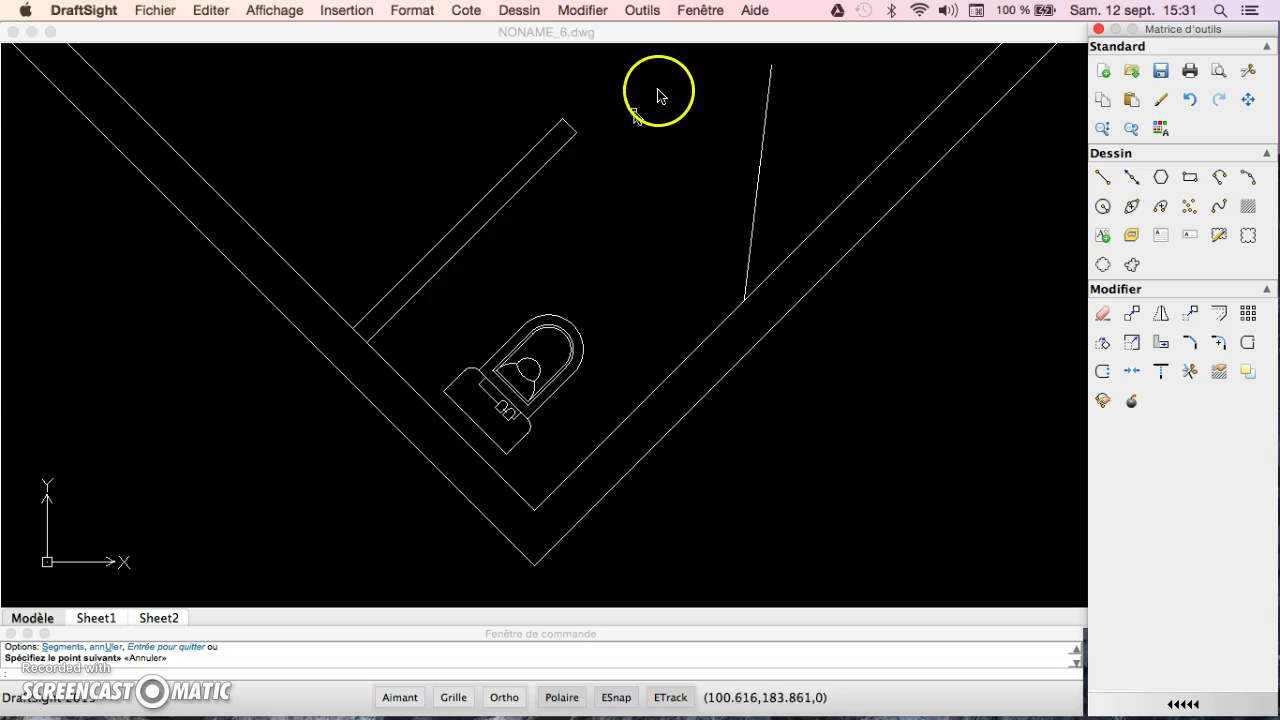
Draw the door swing as a start-centre-end arc from the leaf's free end, centred on its wall end, to the partition's nearest end corner.
left_click(526, 15)
mouse_move(578, 236)
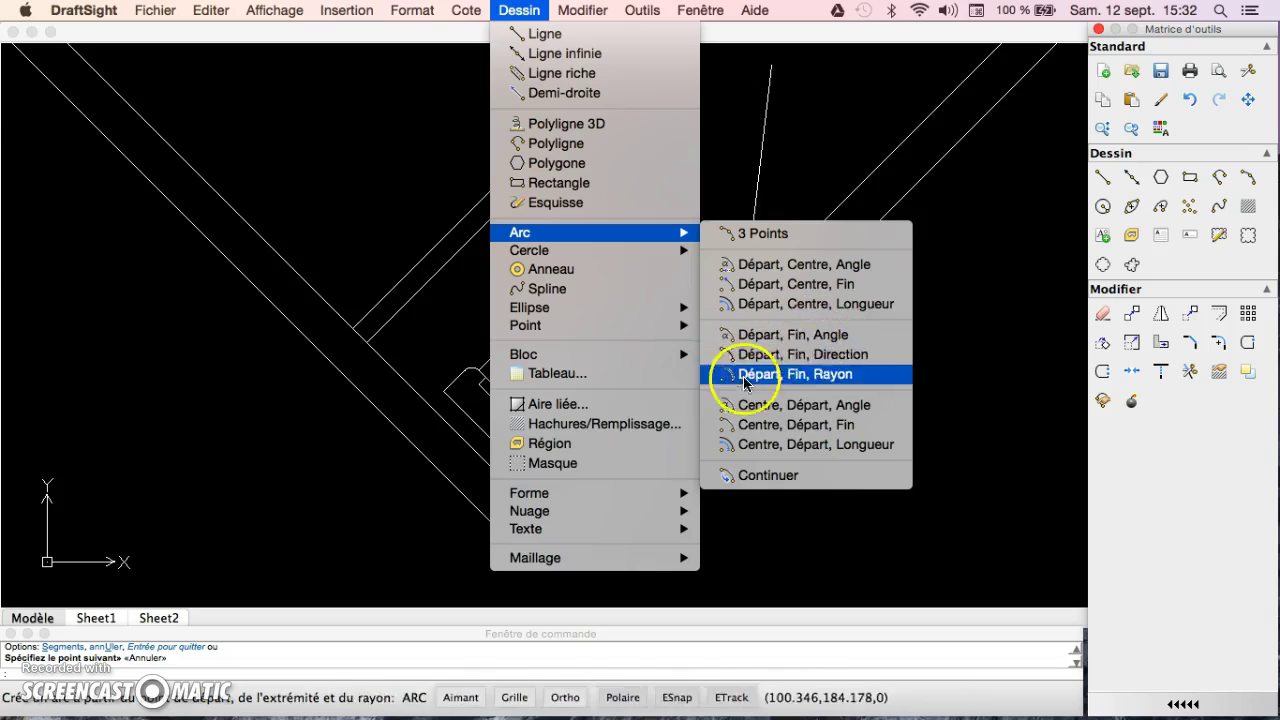
left_click(773, 287)
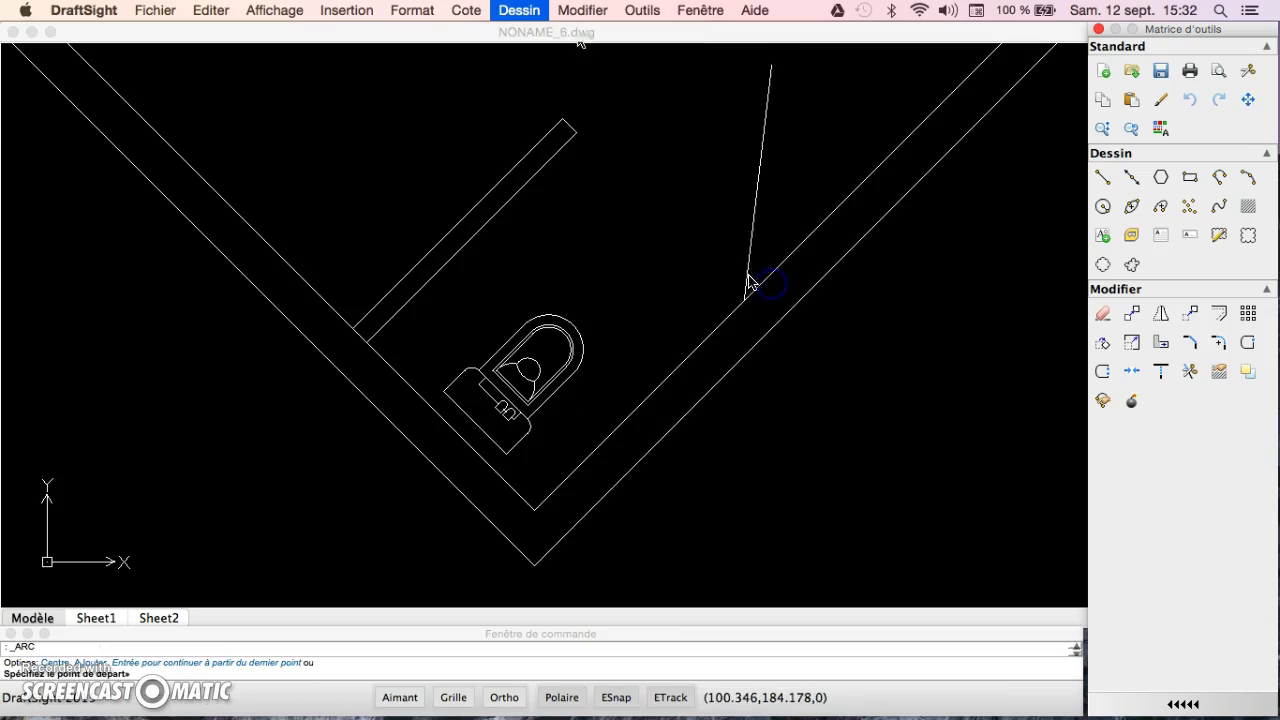
left_click(771, 66)
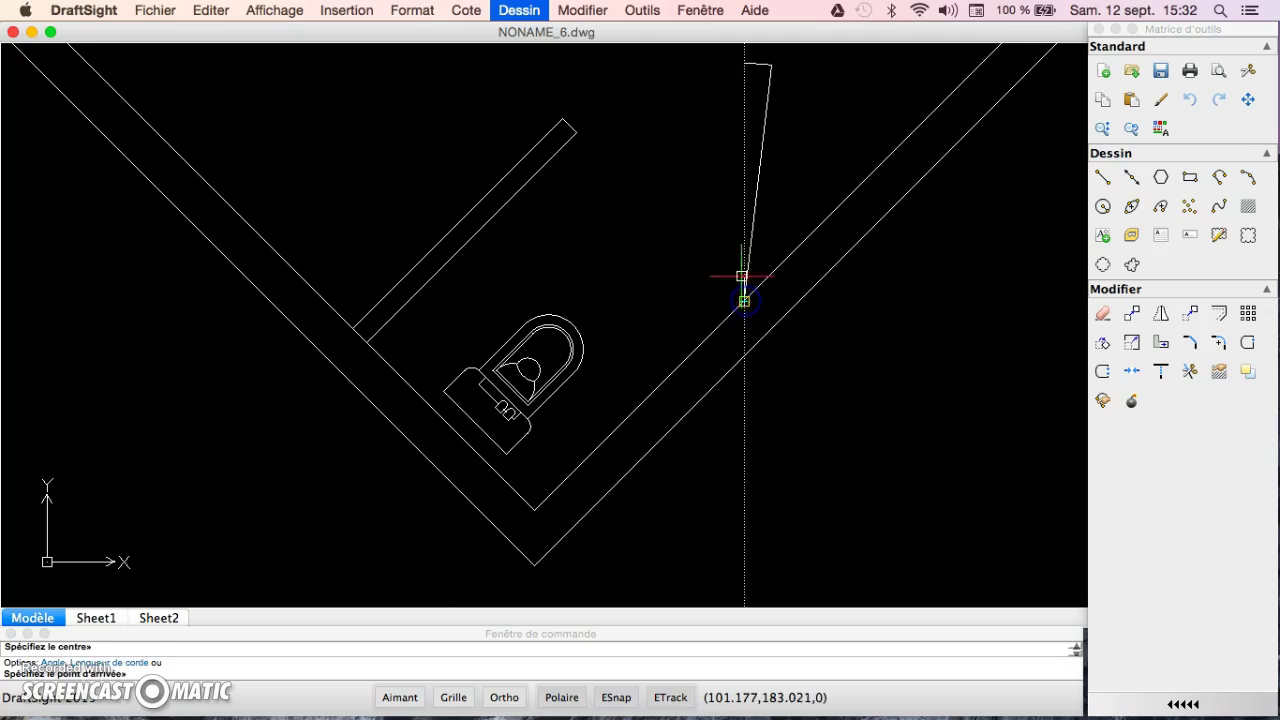
left_click(577, 131)
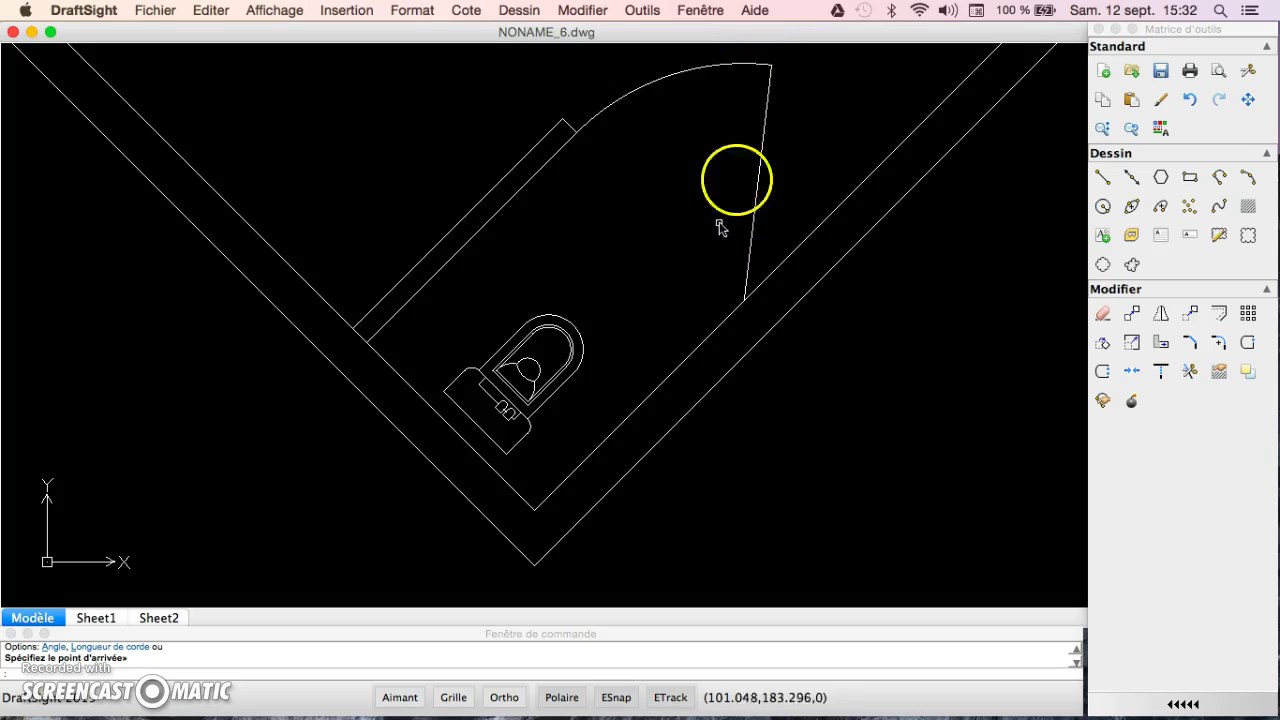
Copy the slanted door leaf line 0.06 m horizontally toward the toilet side, using its upper endpoint as the base point.
left_click(762, 136)
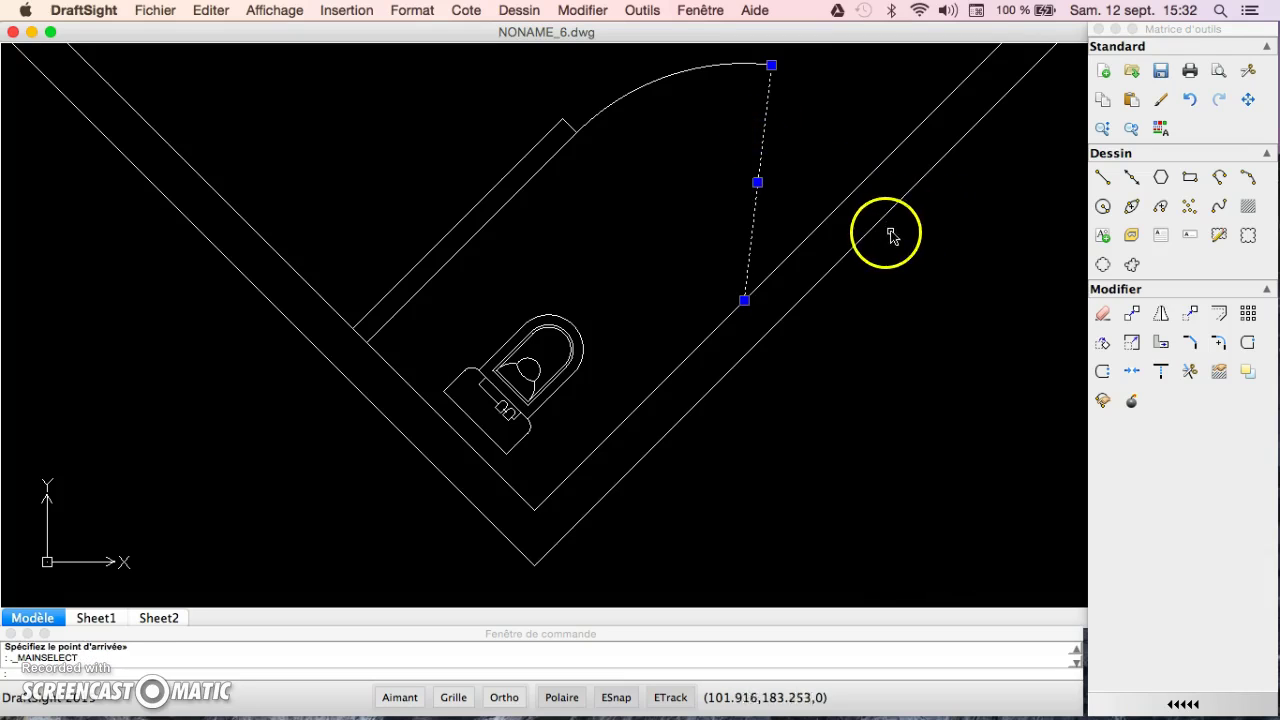
key("Escape")
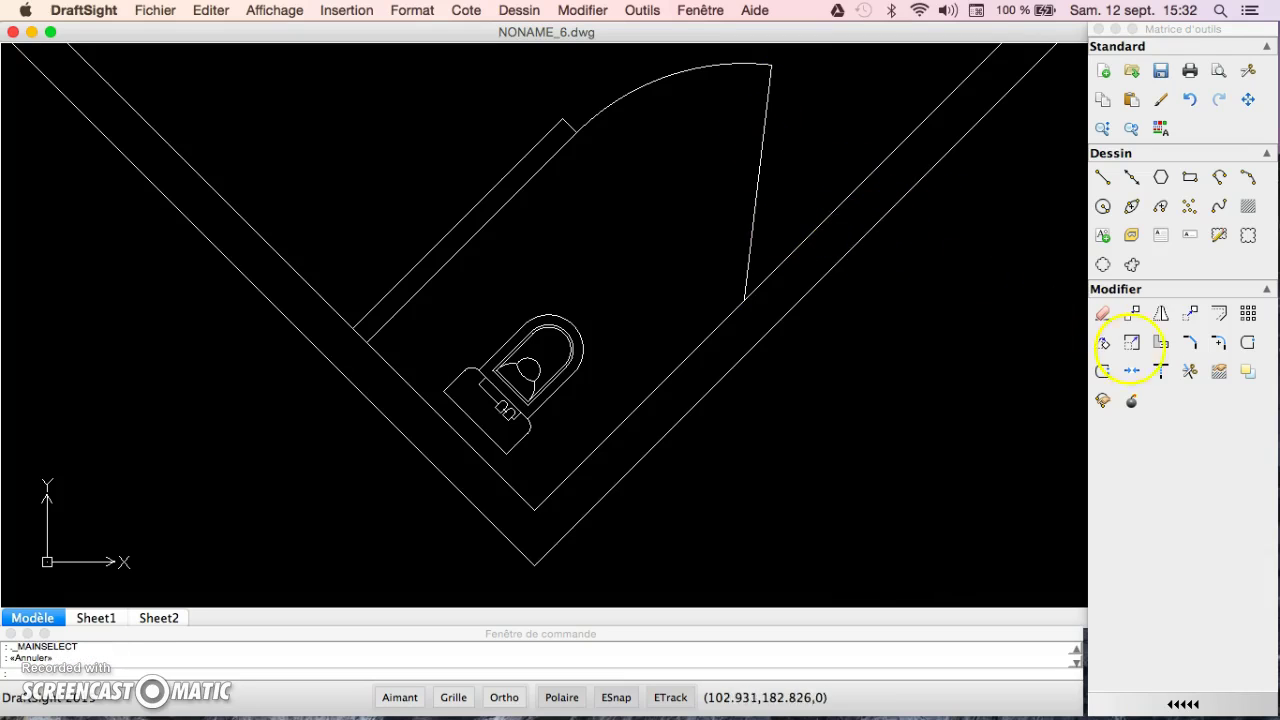
left_click(1137, 314)
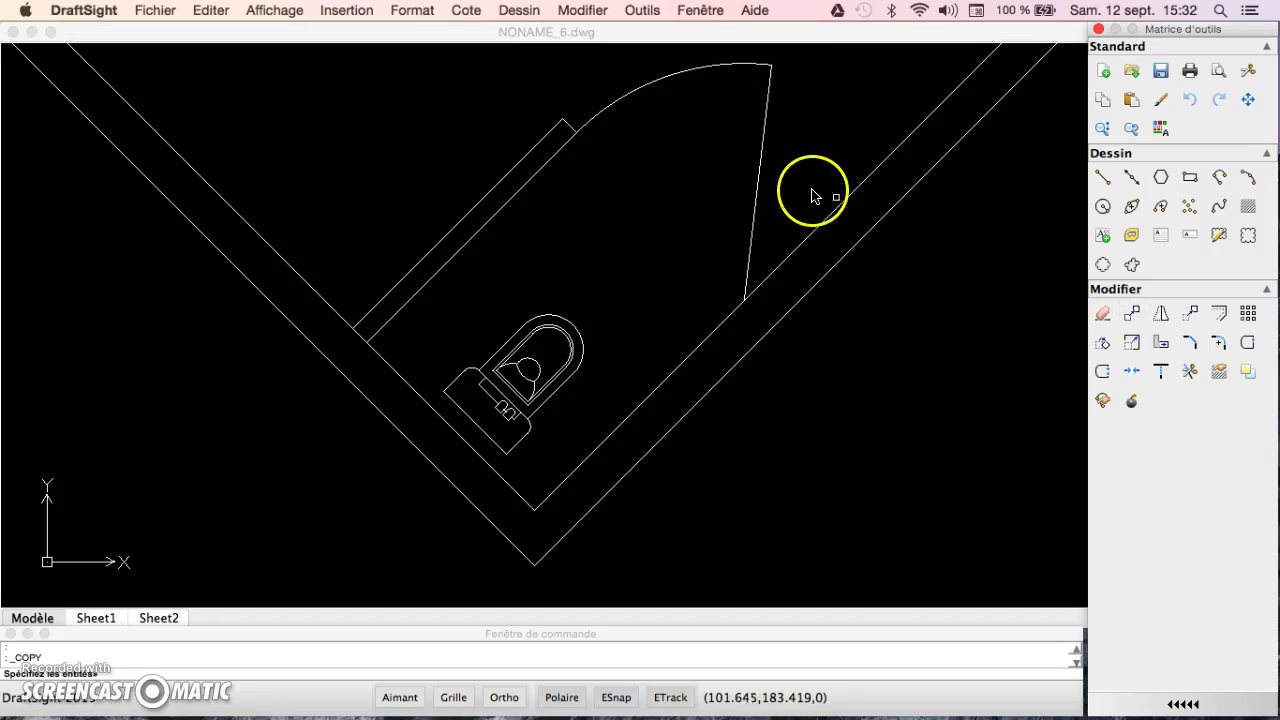
left_click(757, 192)
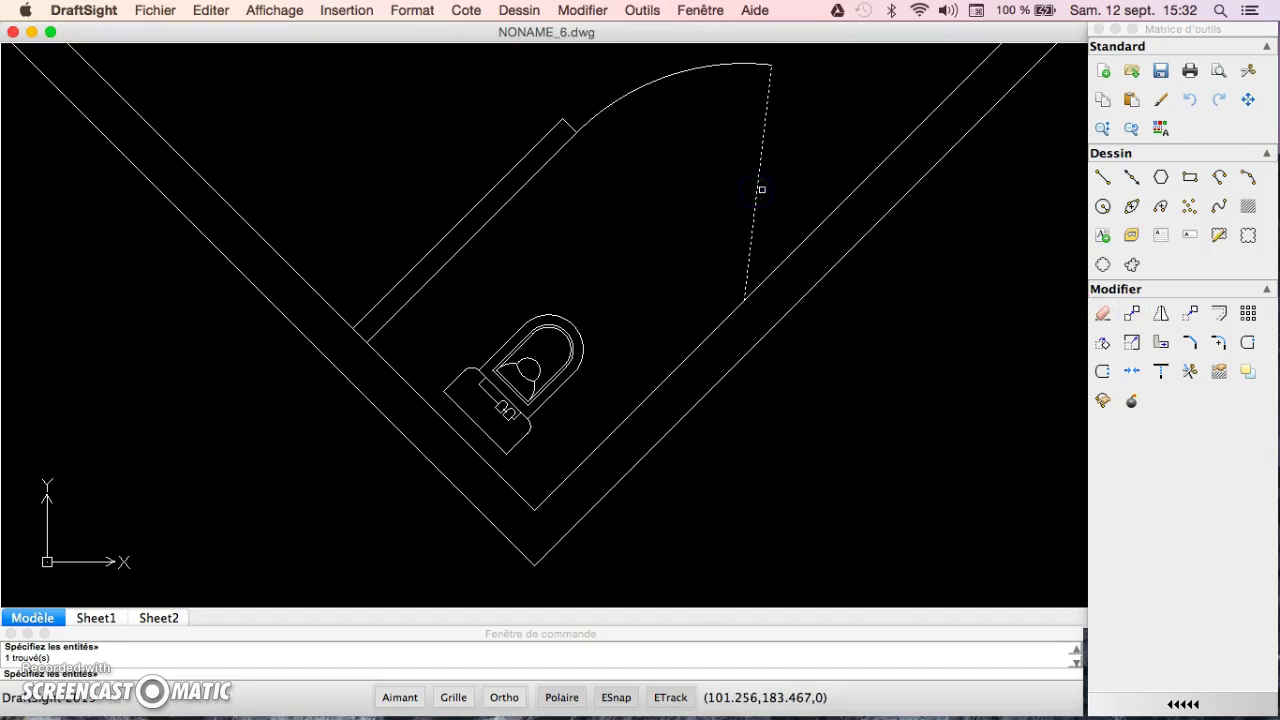
key("Return")
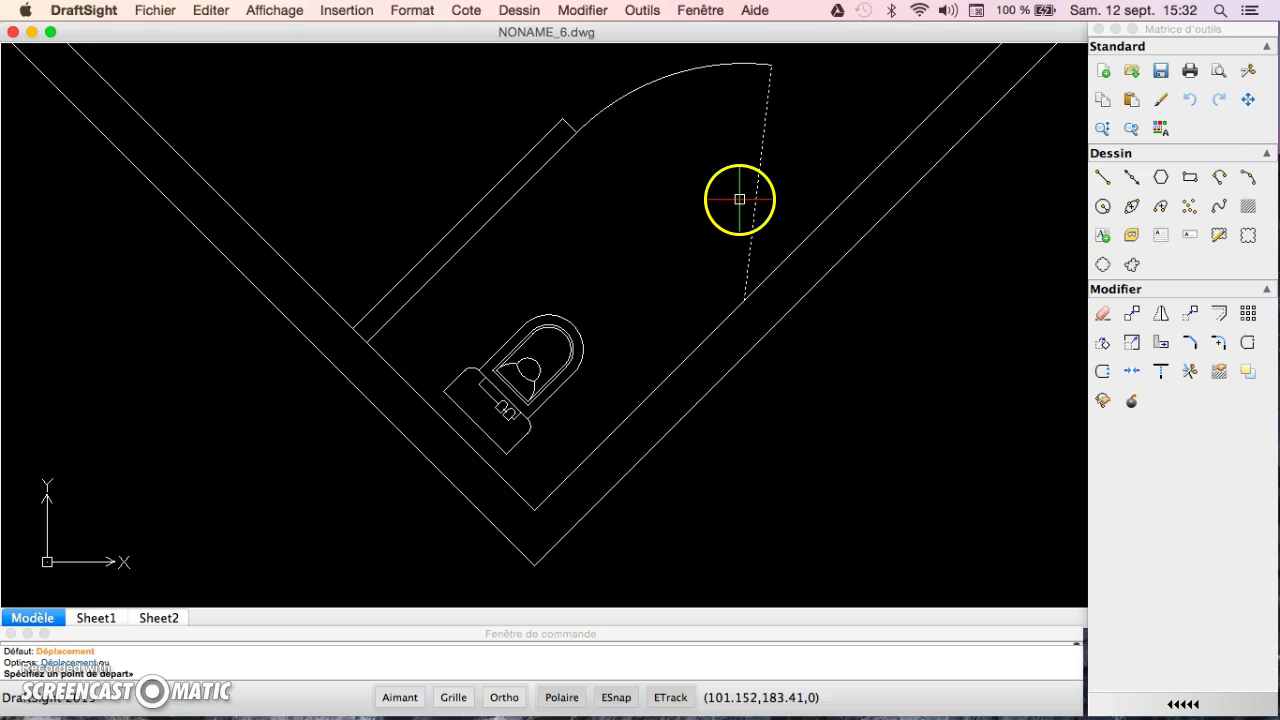
left_click(767, 63)
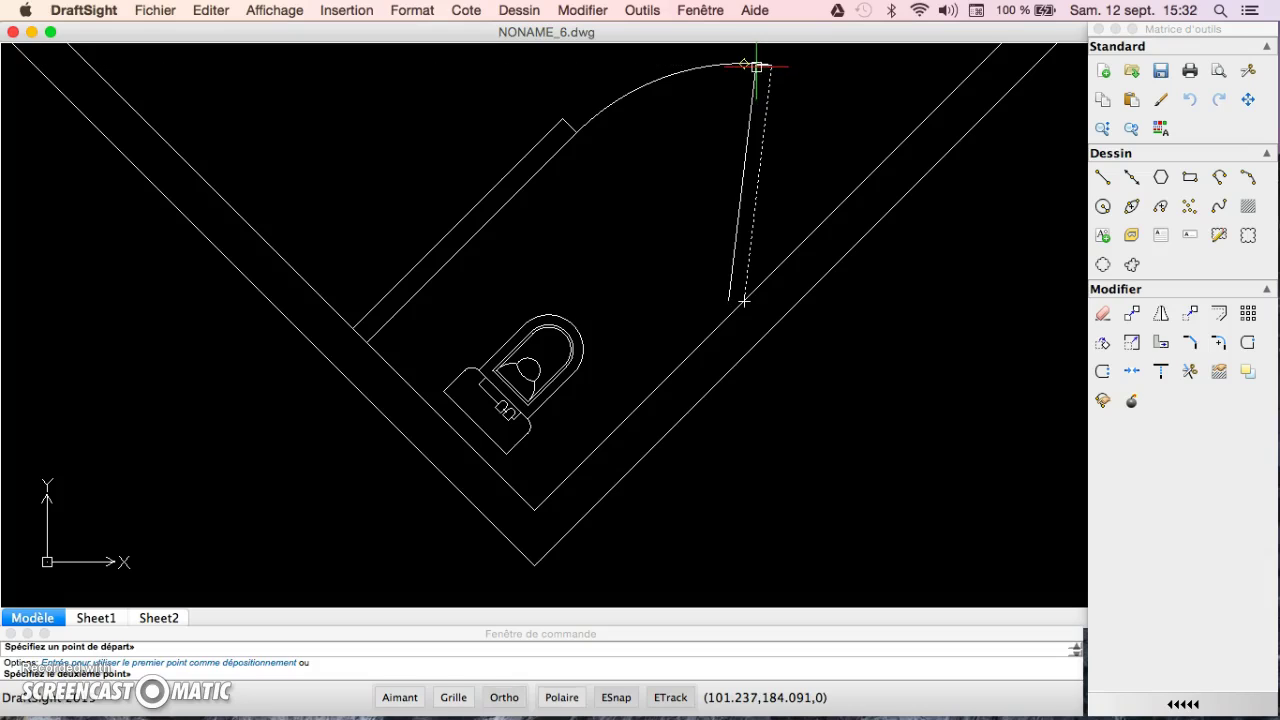
type("0,0")
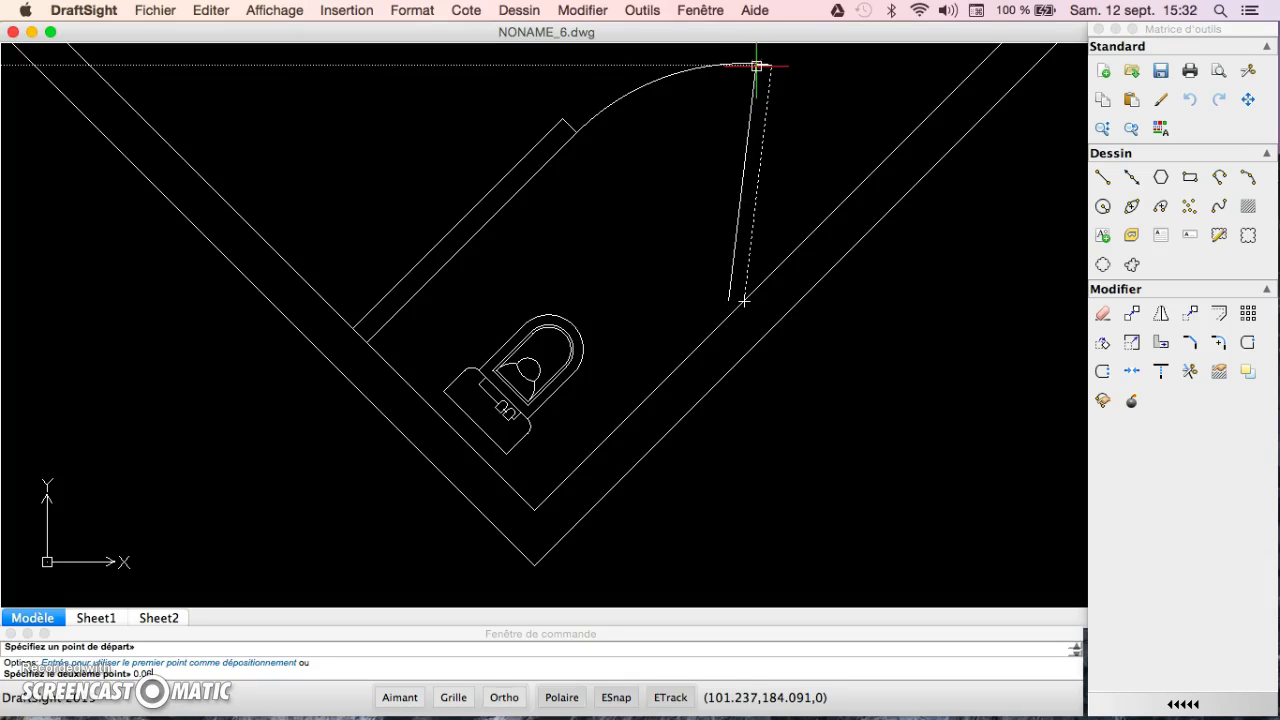
key("Return")
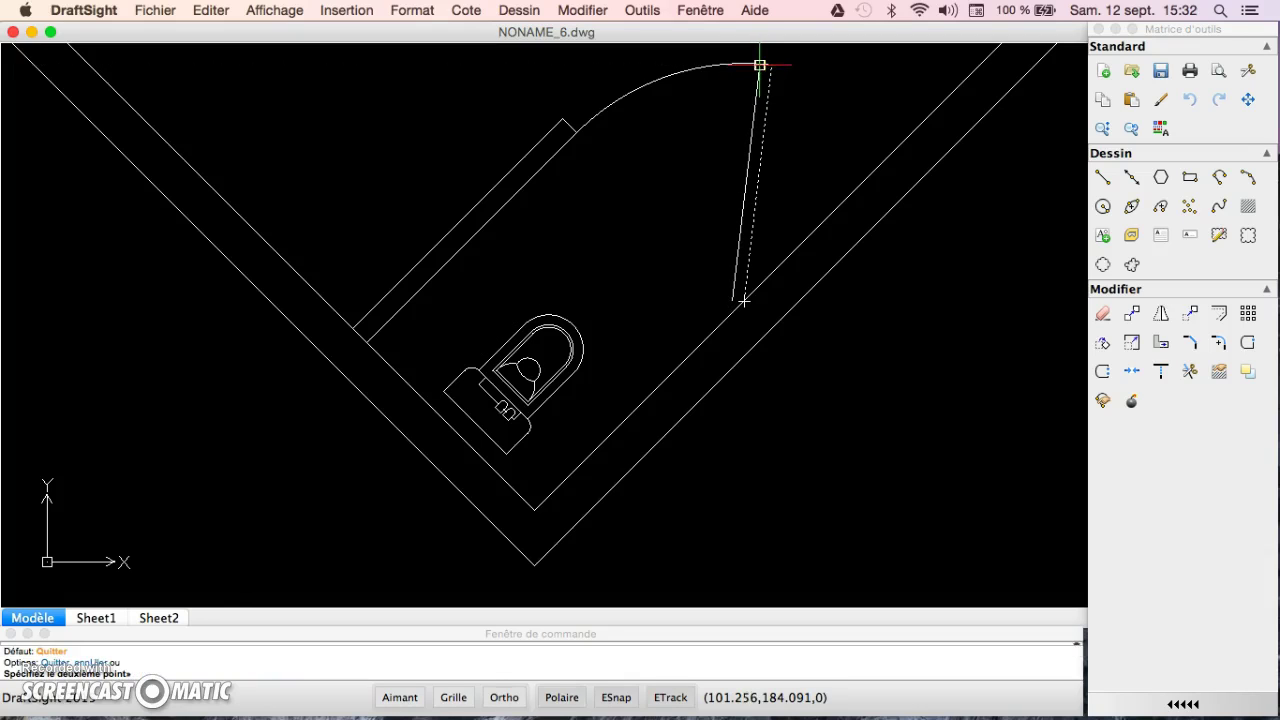
key("Escape")
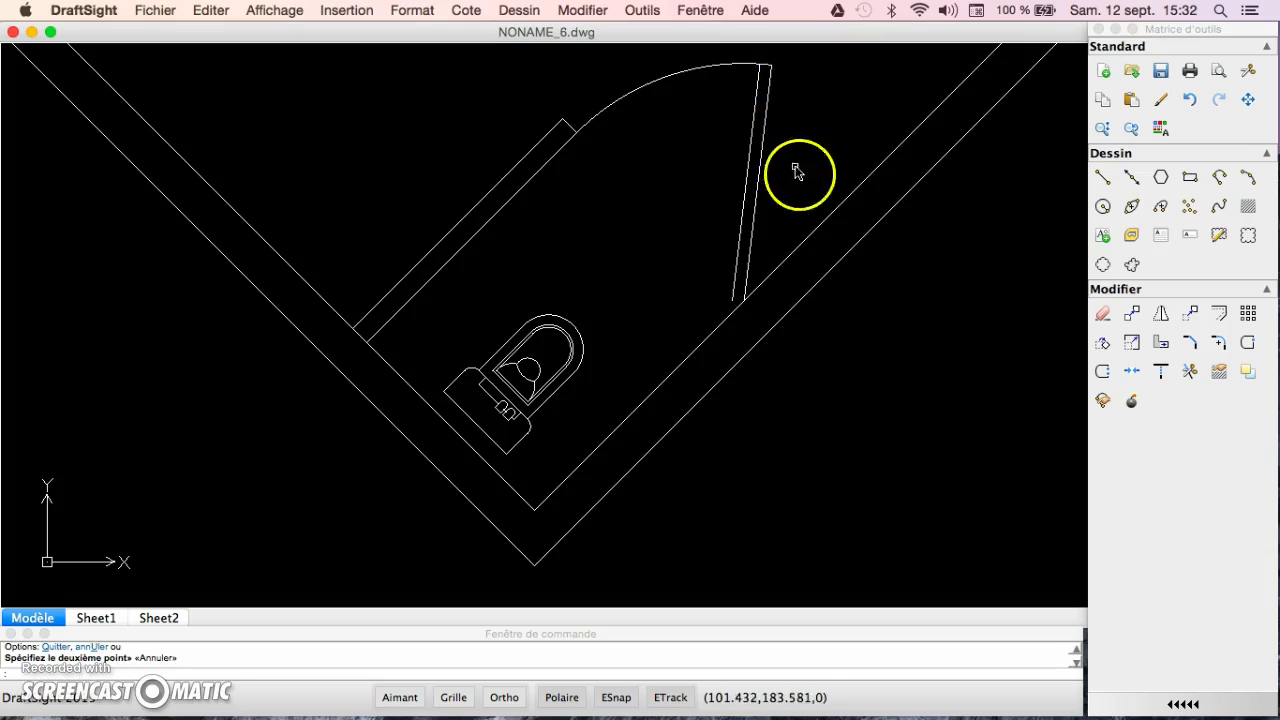
Close the door leaf's lower end with a short line joining the endpoints of its two long edges.
left_click(1101, 178)
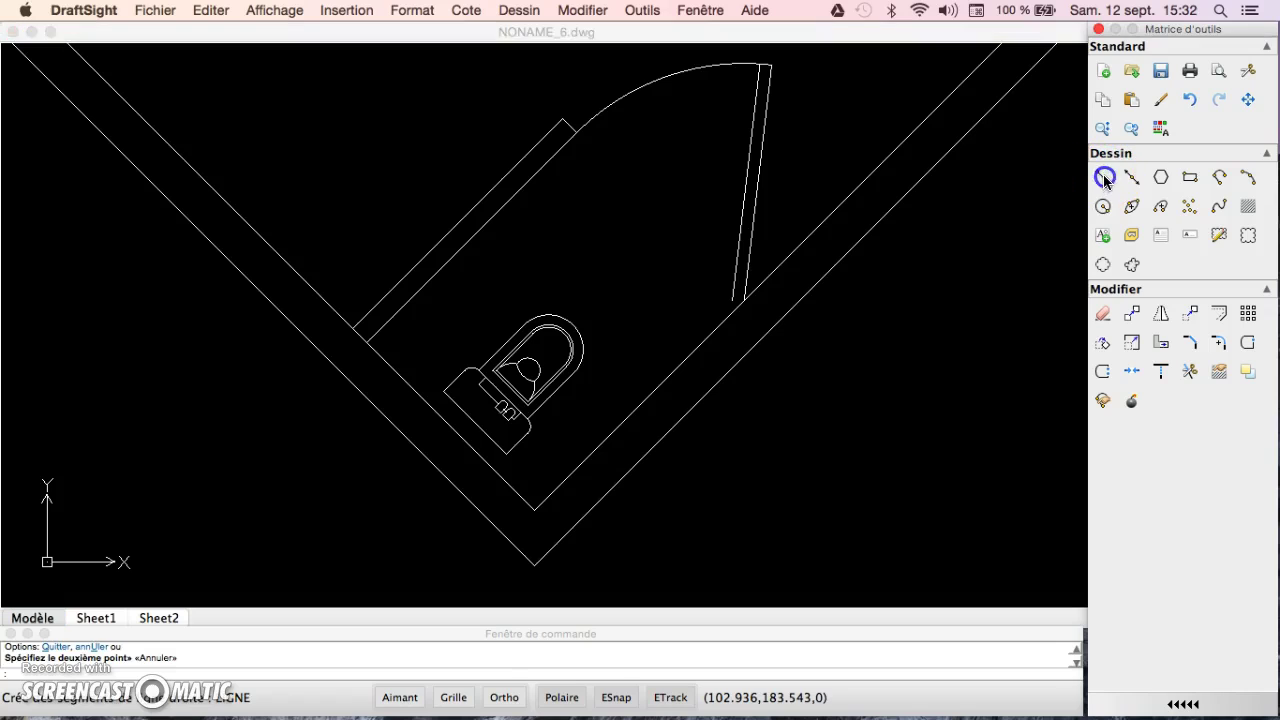
left_click(731, 298)
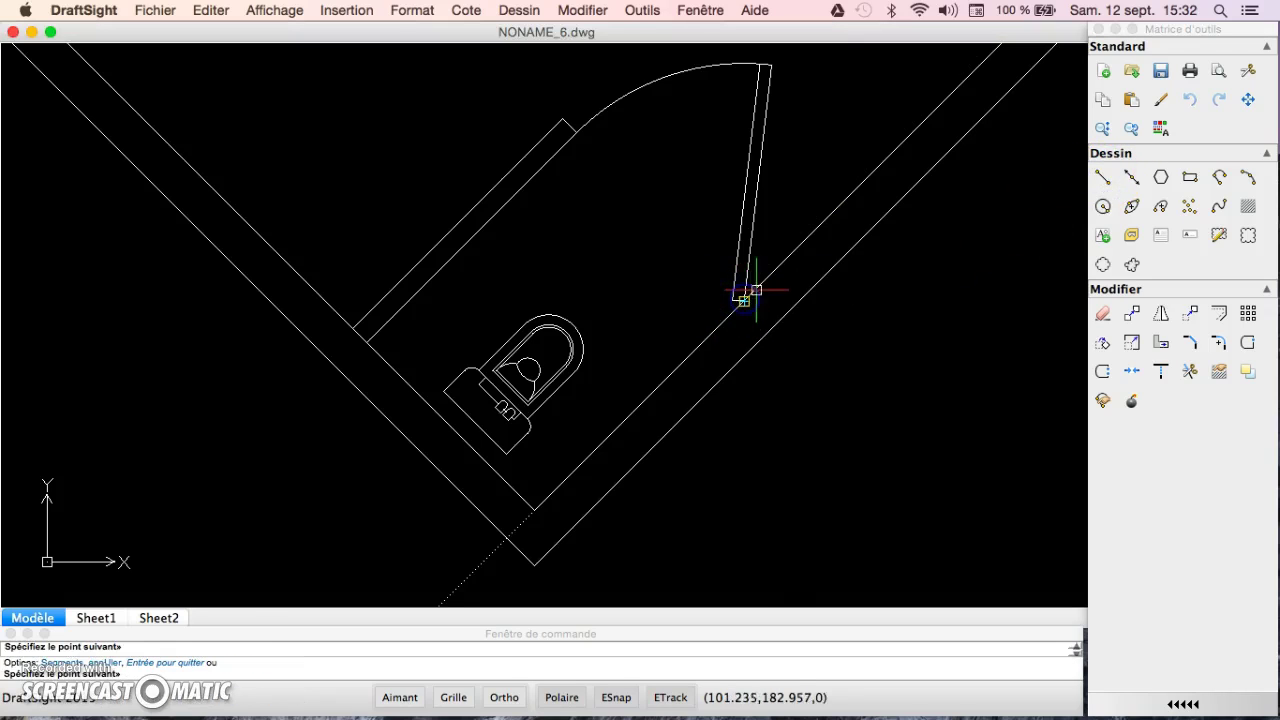
key("Escape")
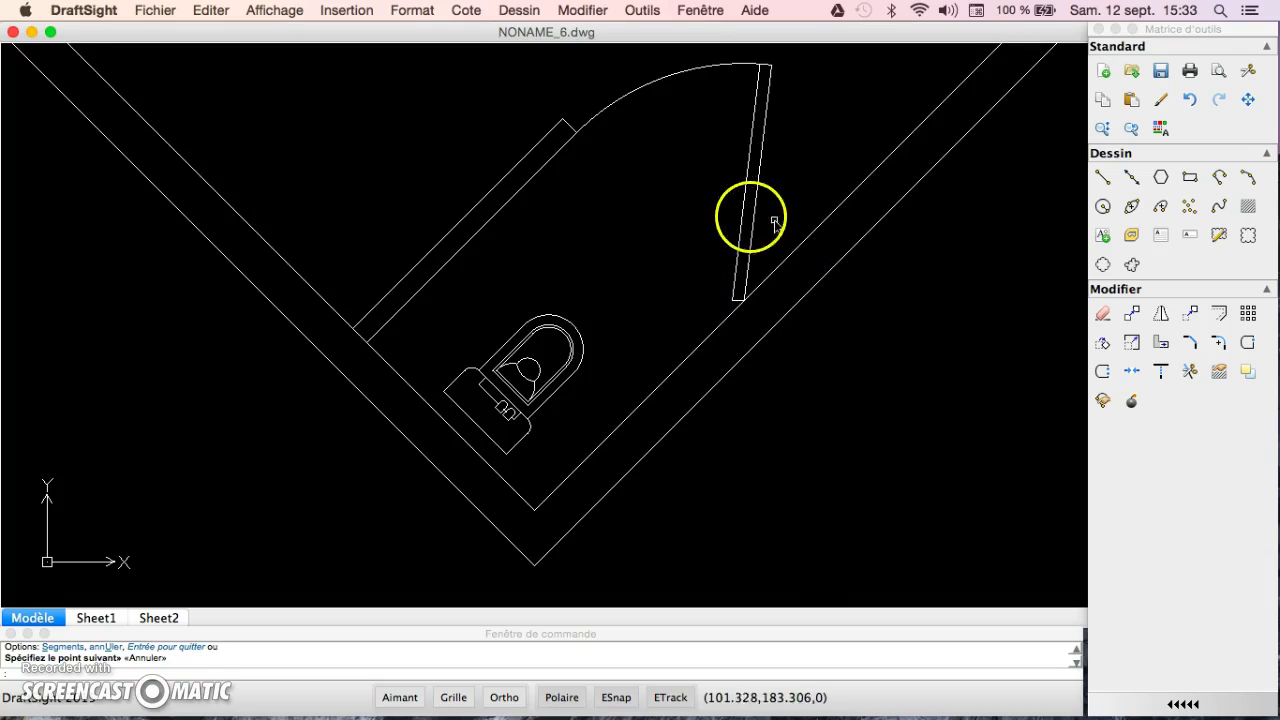